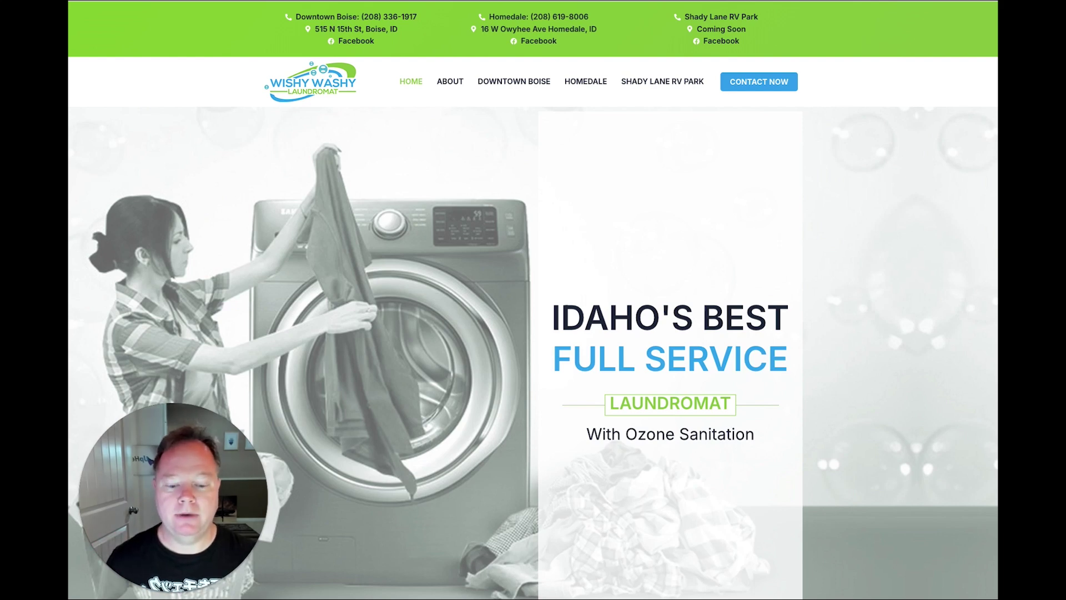
Step: Review the laundromat home page down to the footer and highlight the Quick Links list of pages
drag(237, 509, 224, 113)
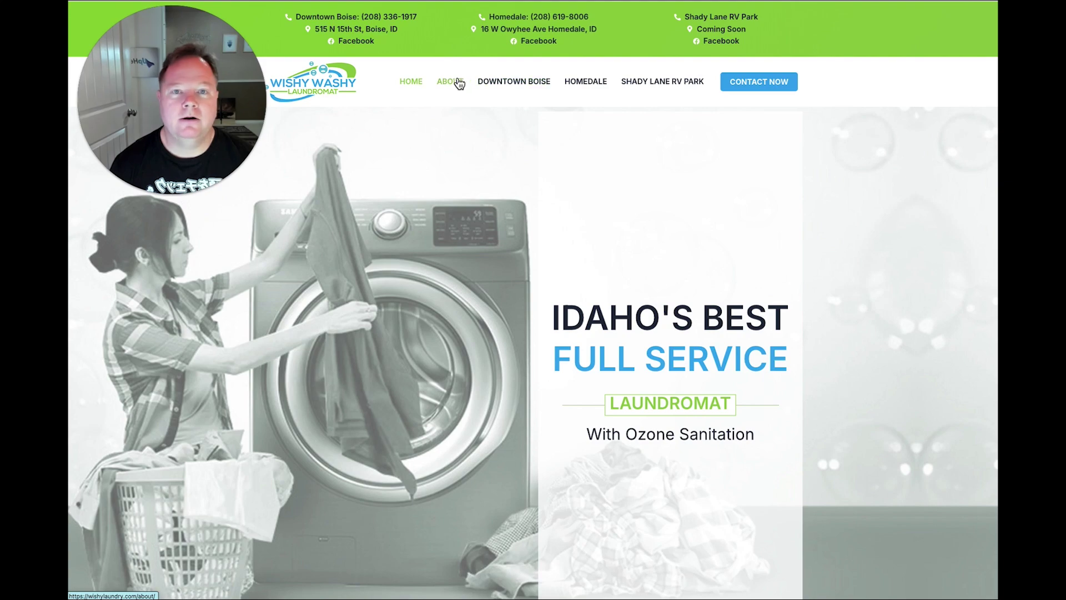
scroll(885, 195, down, 15)
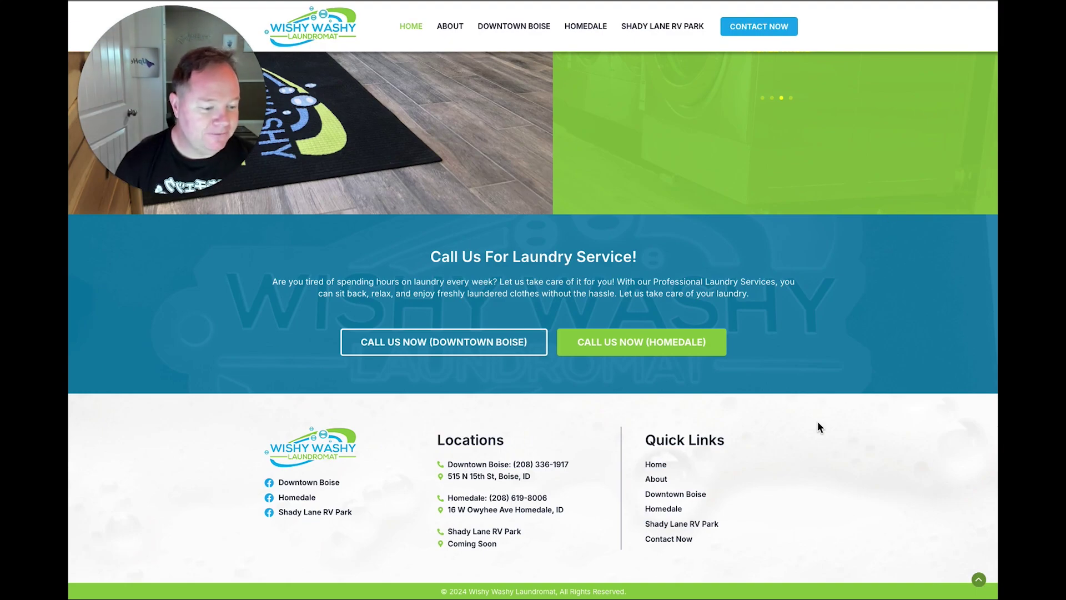
drag(646, 459, 757, 546)
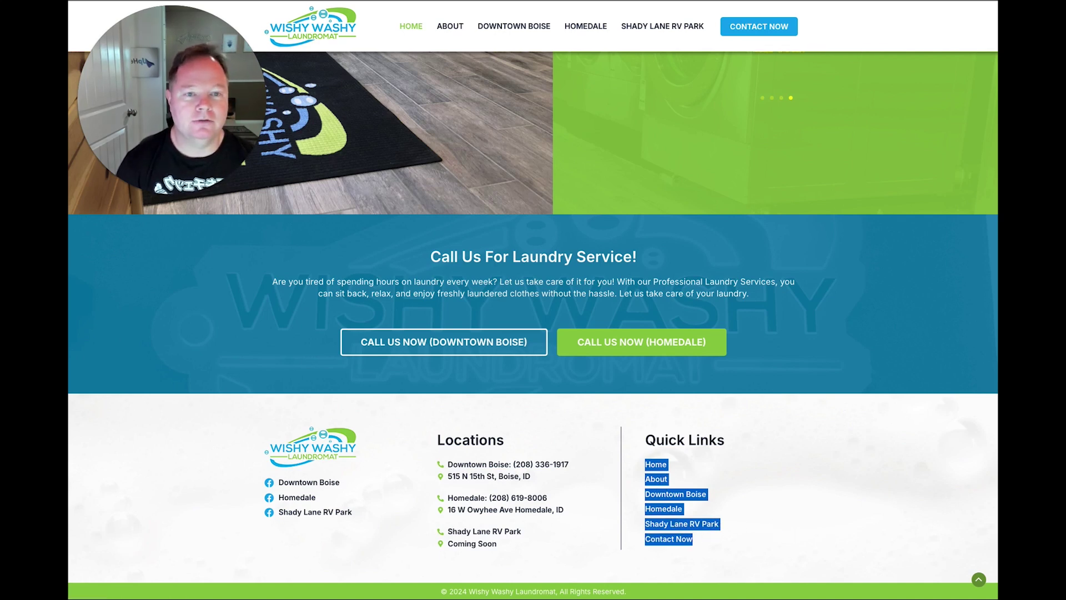
click(888, 359)
Step: Switch to the wishy washy site-arch spreadsheet in Google Sheets and review the crawled URLs on the original site crawl sheet
key(ctrl+Tab)
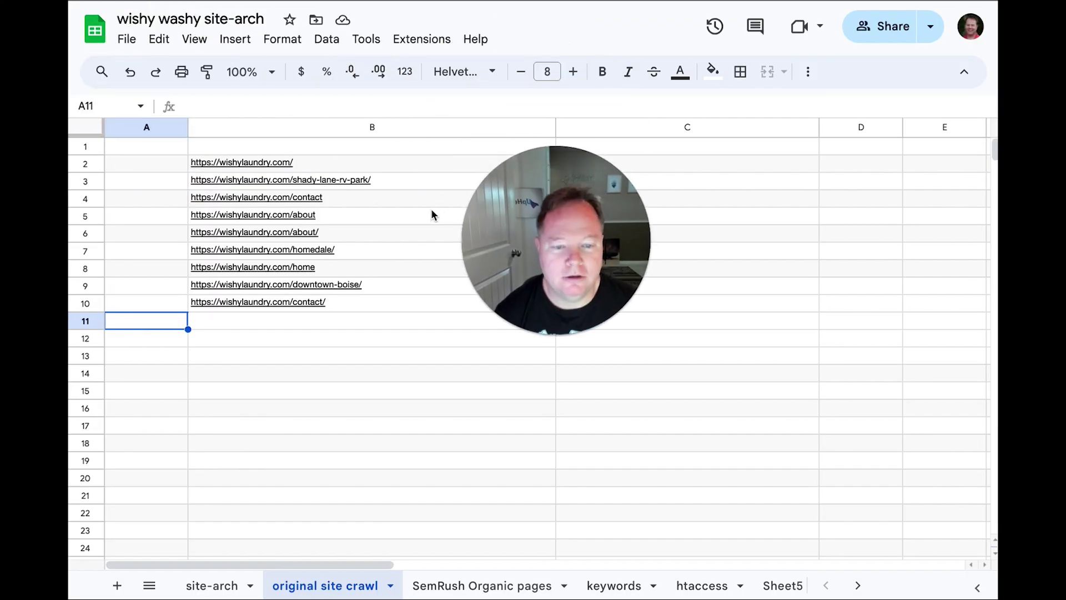
click(158, 165)
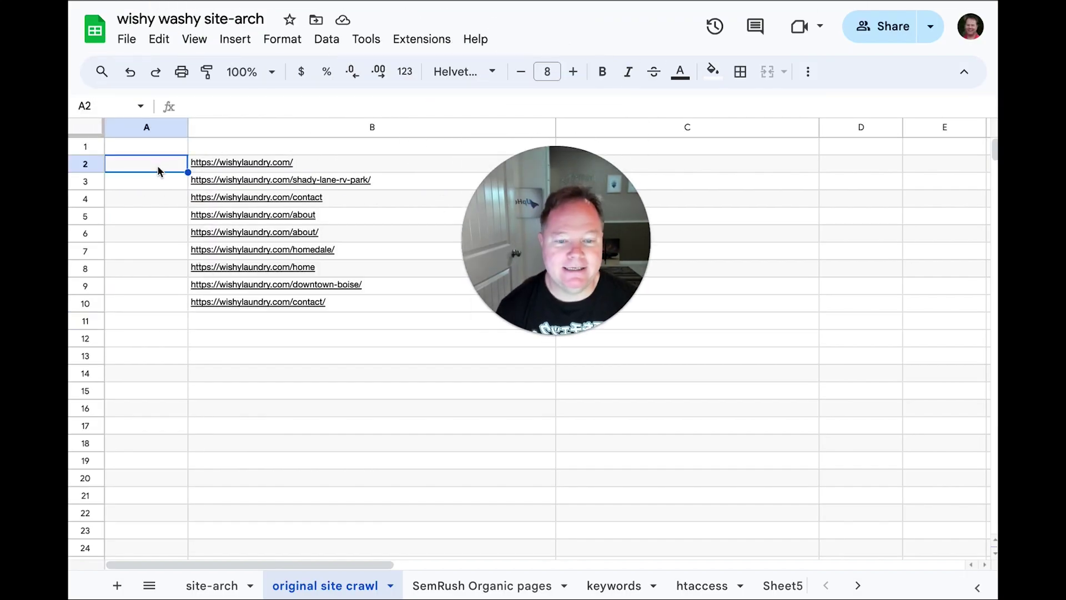
click(316, 407)
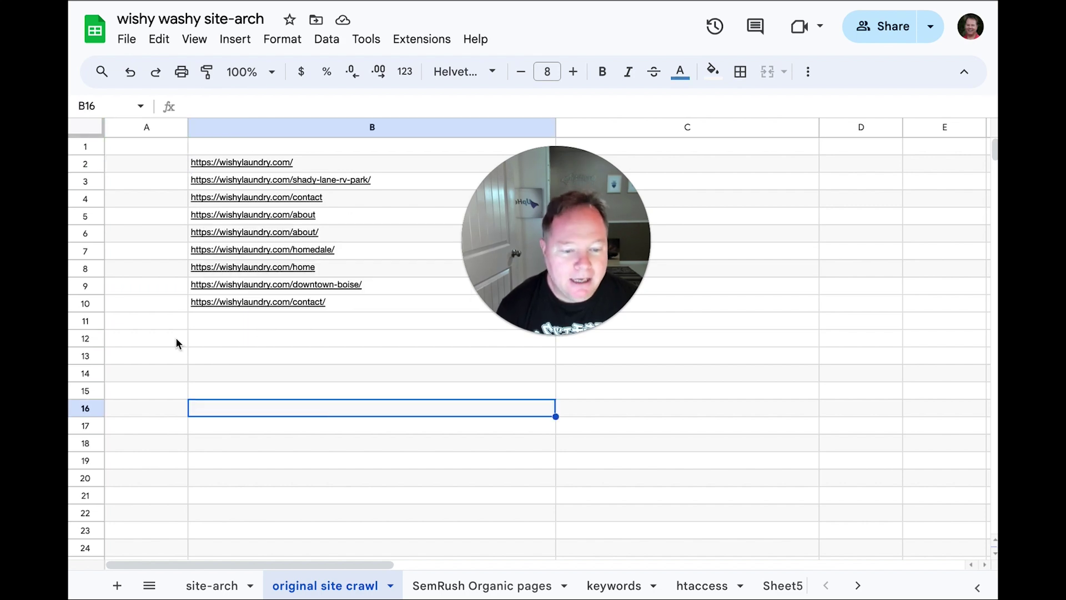
mouse_move(318, 179)
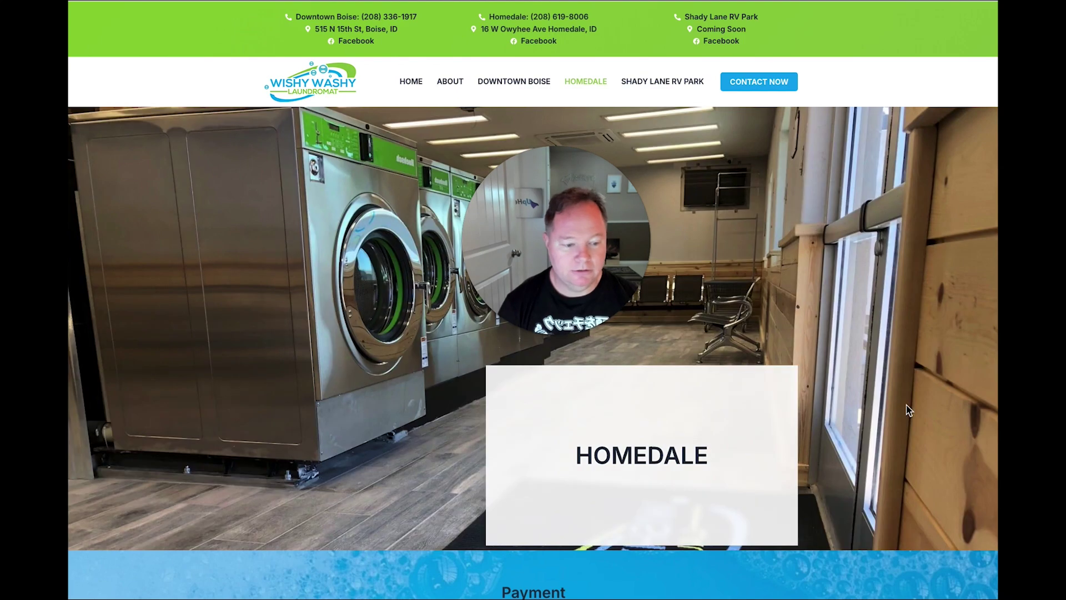
Step: Review the website's Homedale page, including its payment, services and Pricing List sections
drag(531, 172, 220, 116)
scroll(908, 295, down, 8)
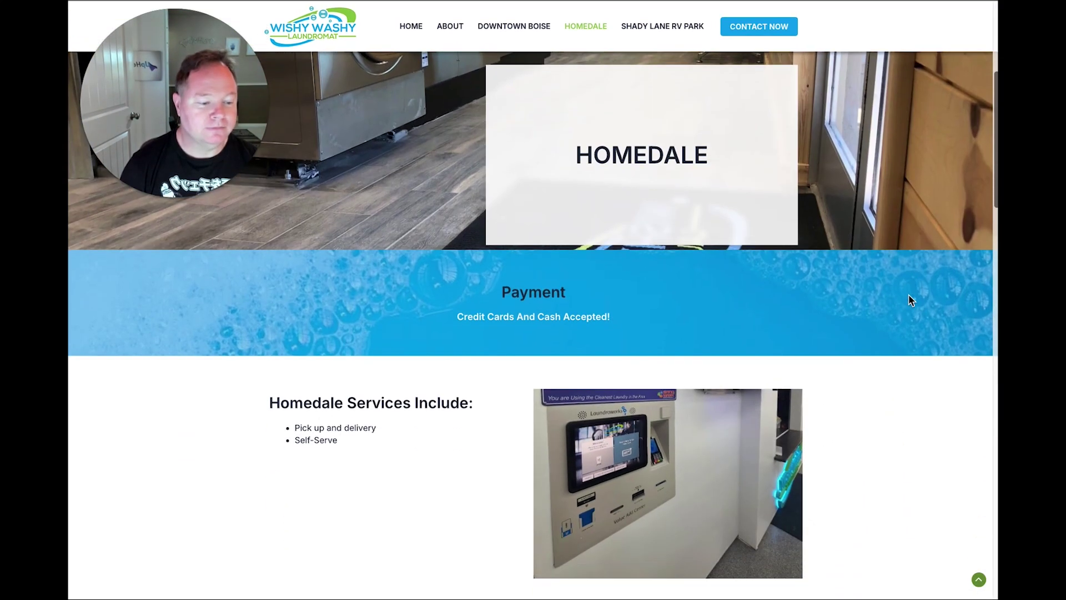
scroll(908, 302, down, 4)
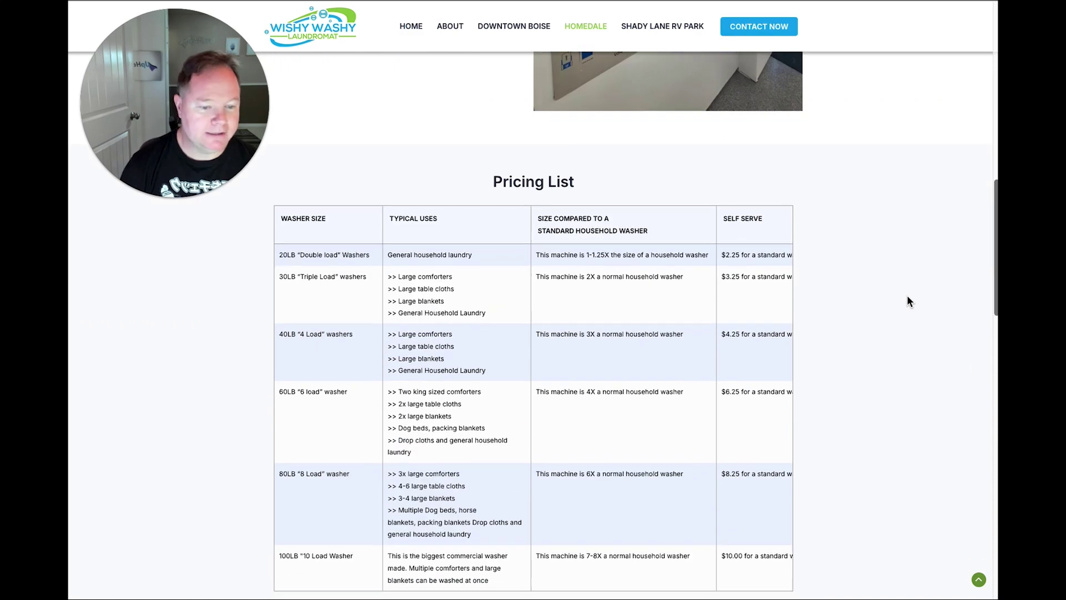
scroll(908, 302, up, 2)
scroll(908, 302, up, 10)
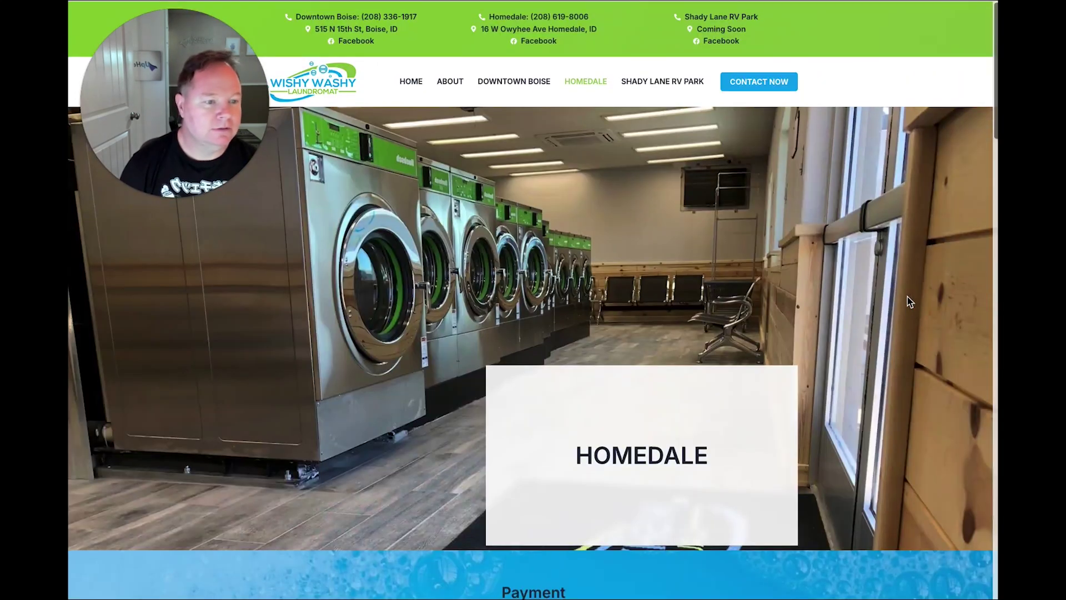
Step: Open the Shady Lane RV Park page and review its contact form, location choices and footer
click(664, 82)
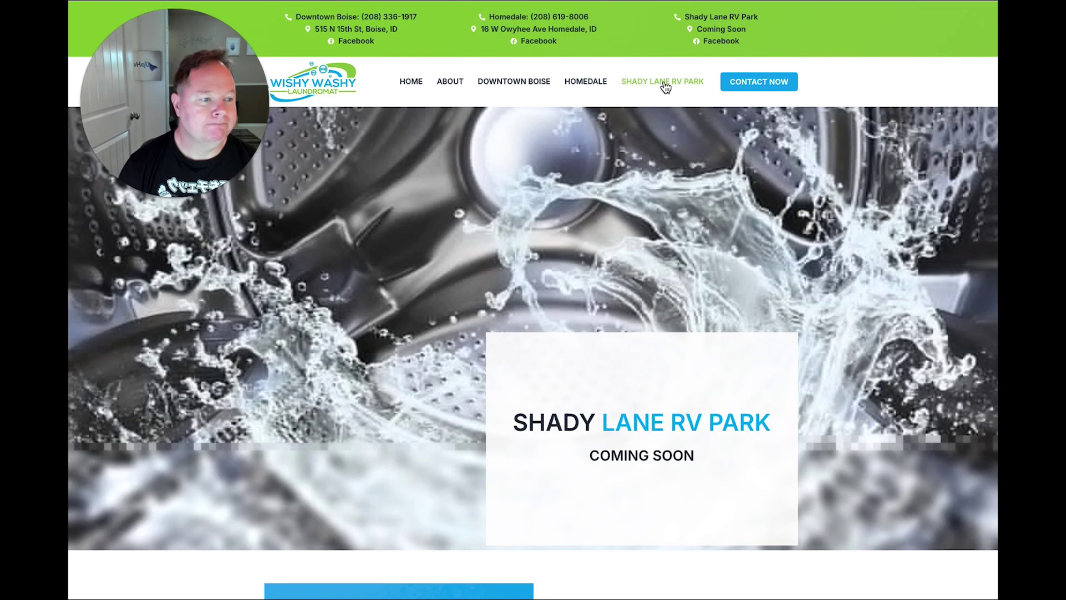
scroll(916, 233, down, 6)
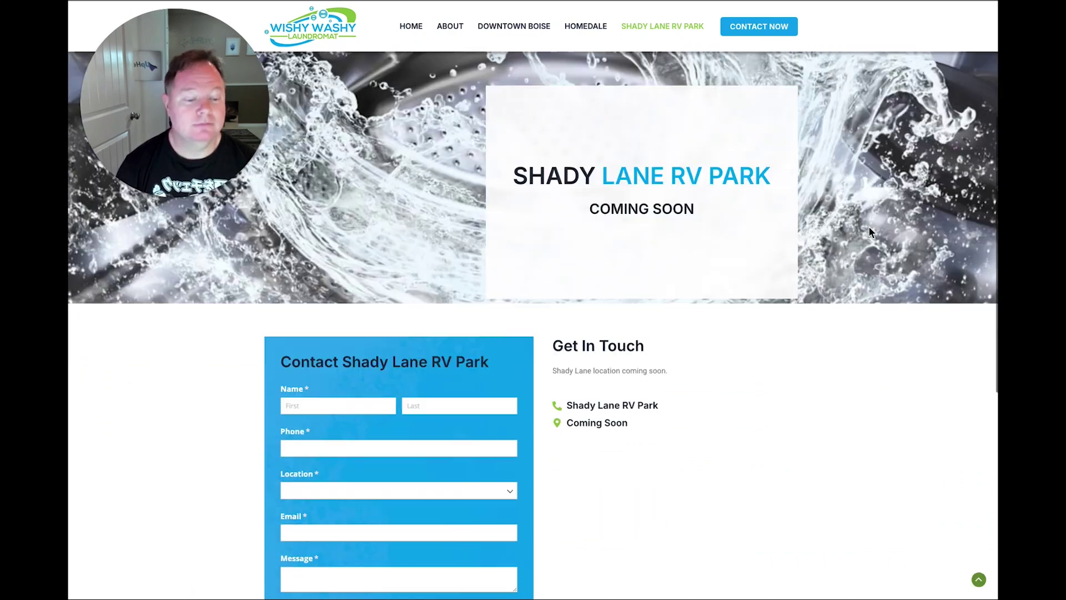
scroll(869, 232, down, 1)
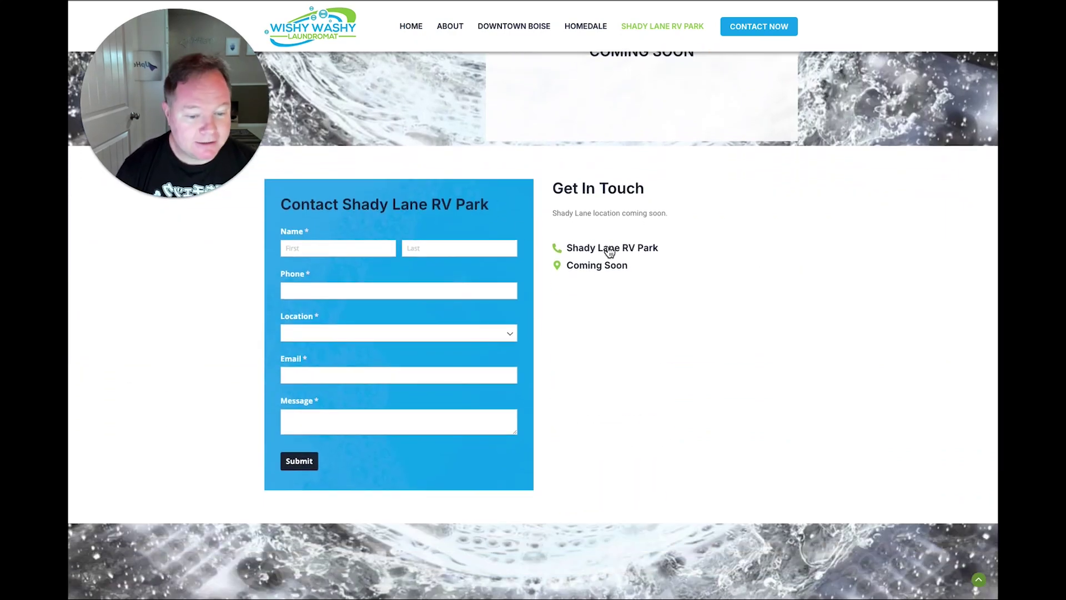
click(517, 335)
click(833, 348)
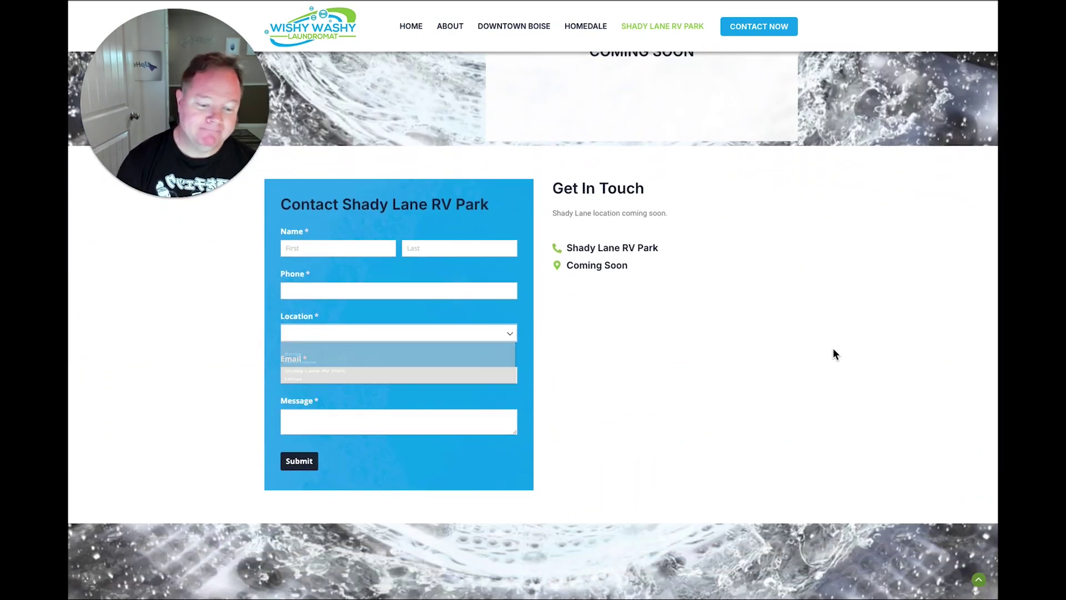
scroll(834, 348, down, 5)
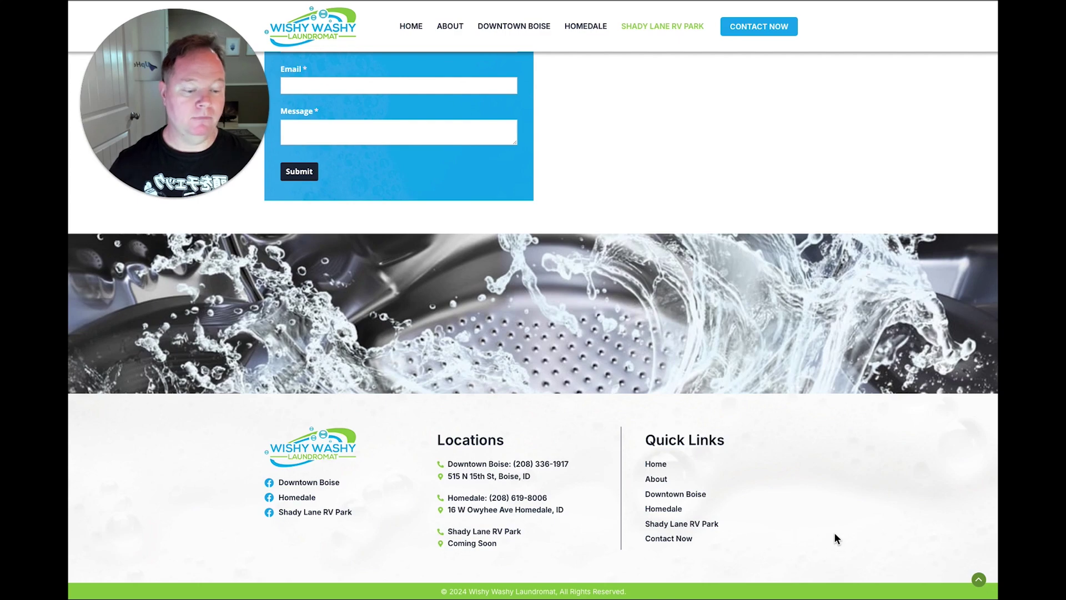
scroll(834, 532, up, 15)
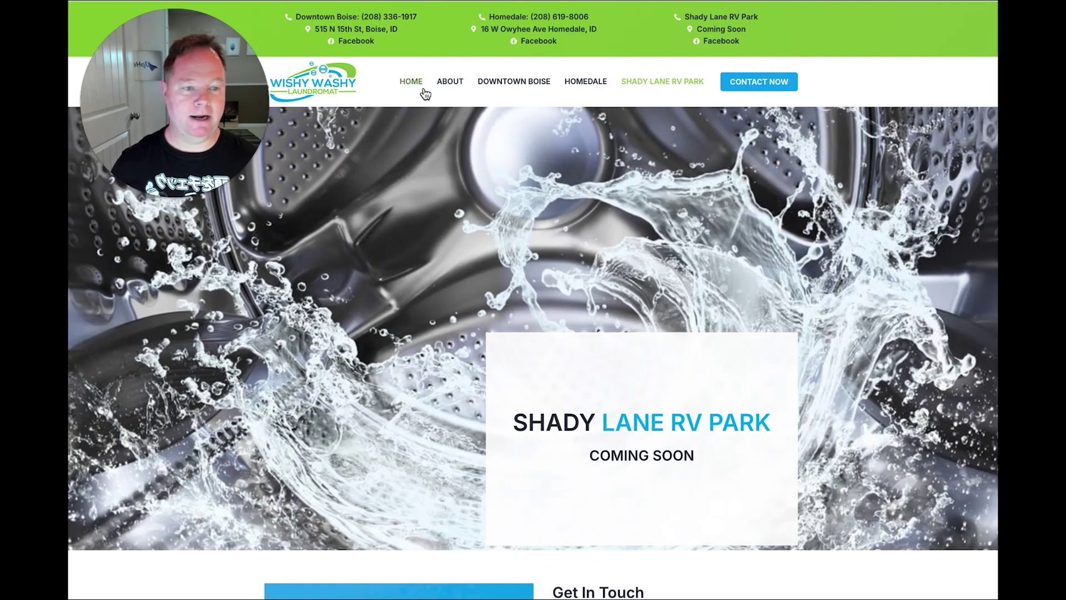
Step: Return to the website's home page and highlight the hero text from "Idaho's Best" through "With Ozone Sanitation"
click(415, 87)
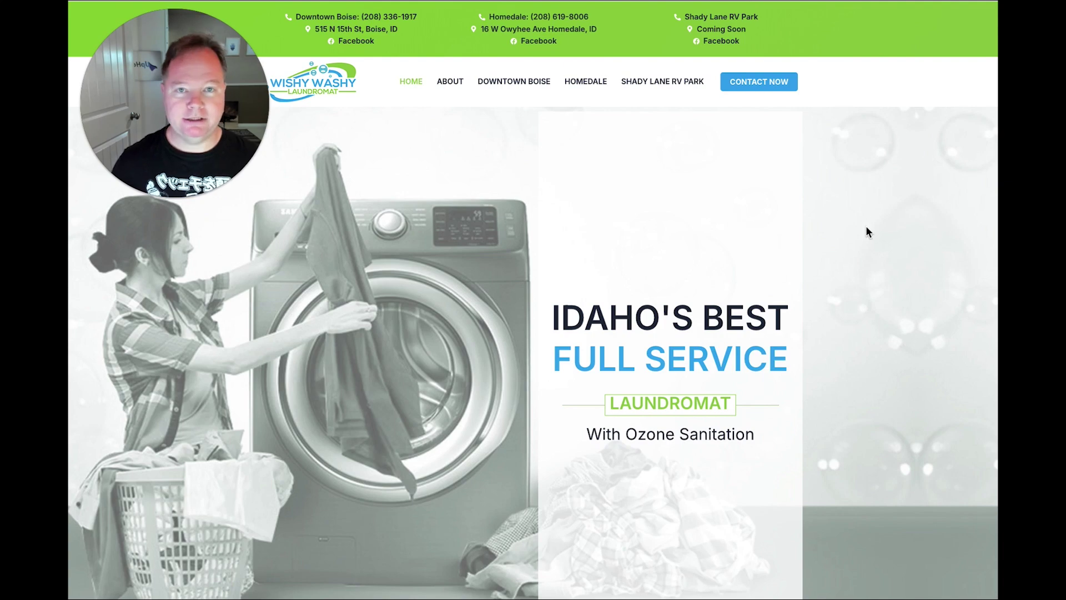
scroll(828, 208, down, 2)
scroll(836, 203, up, 2)
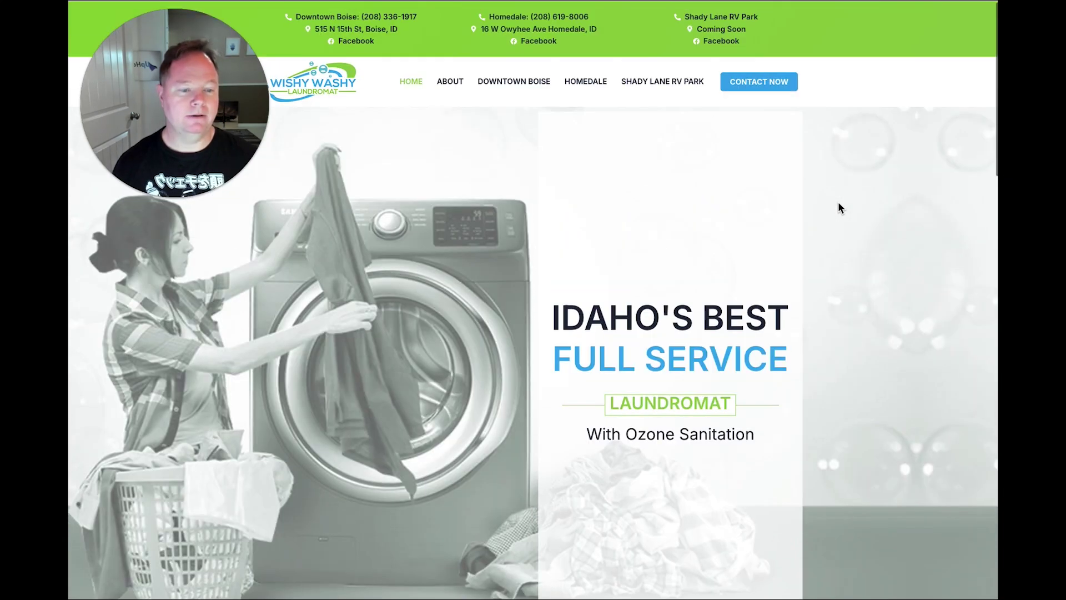
scroll(855, 224, down, 1)
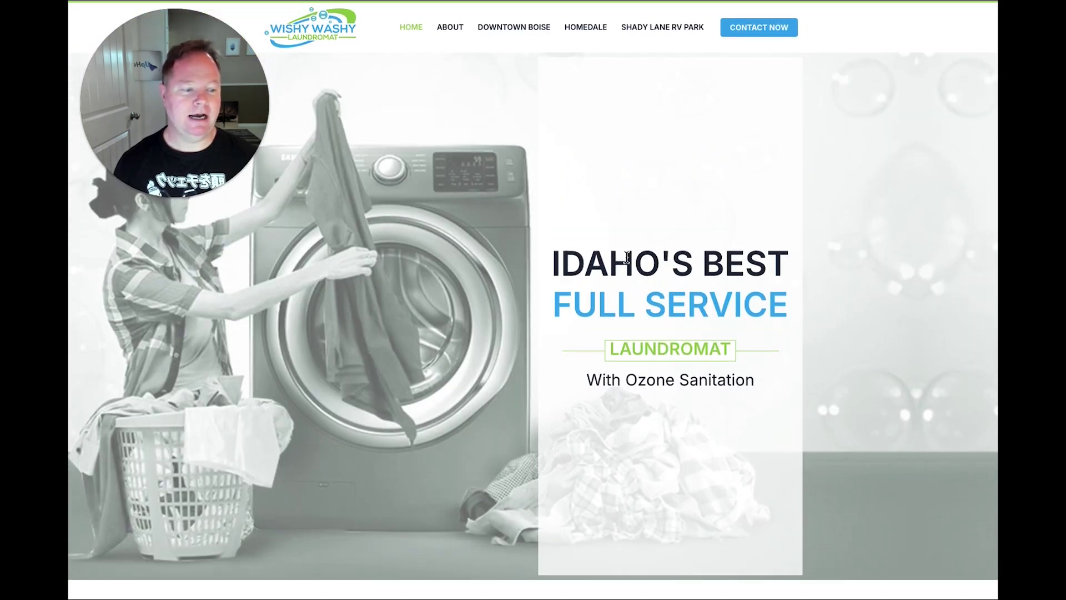
drag(561, 263, 786, 394)
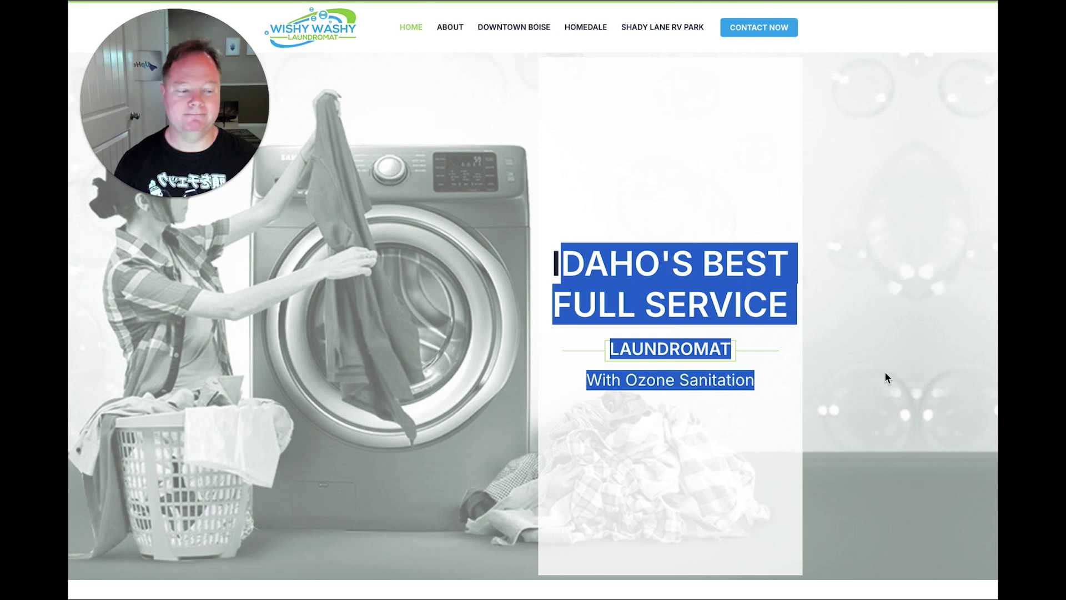
click(928, 409)
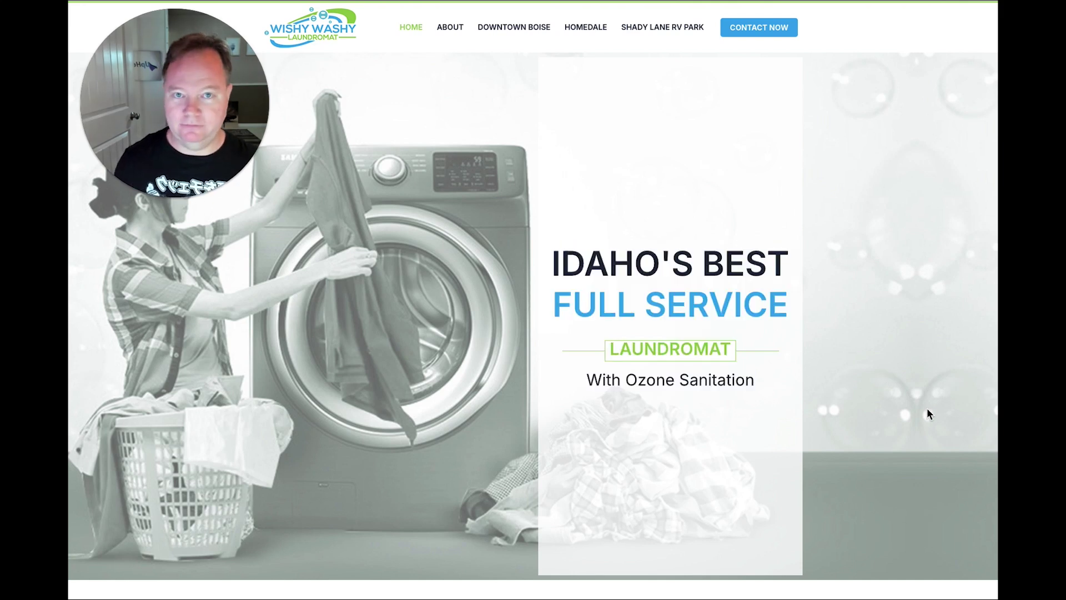
Step: Highlight "Ozone Sanitation" in the hero text and examine the content that follows it down to Our Approach
scroll(928, 409, down, 2)
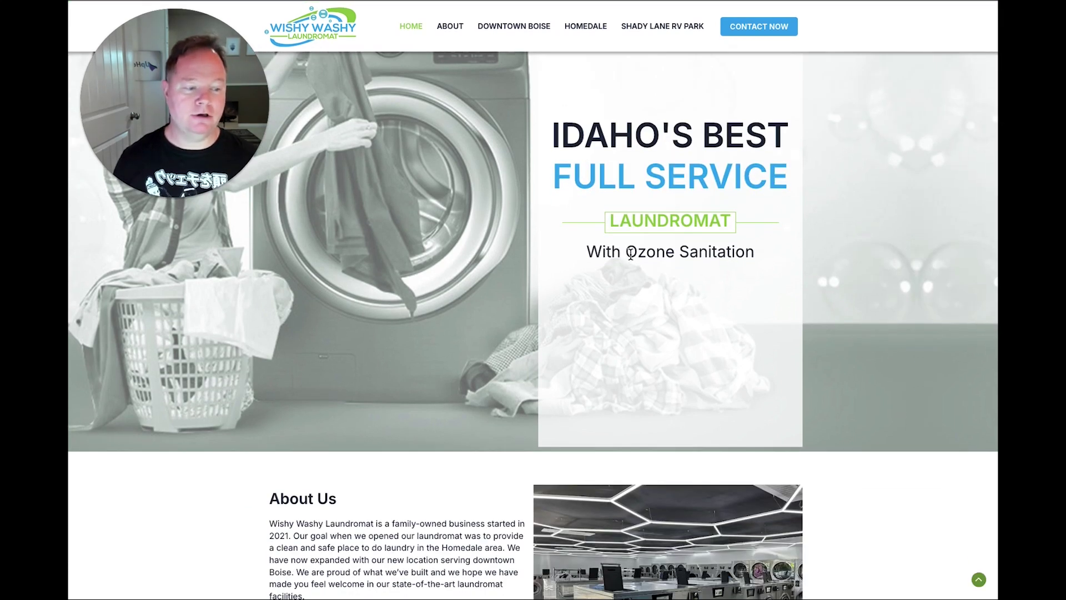
drag(631, 253, 755, 260)
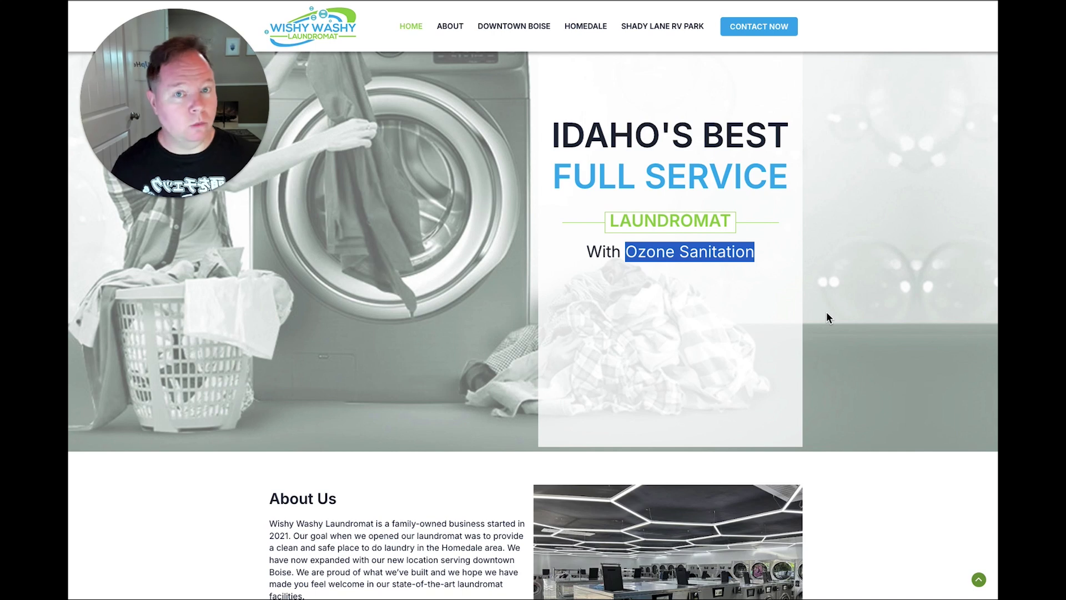
scroll(827, 315, down, 1)
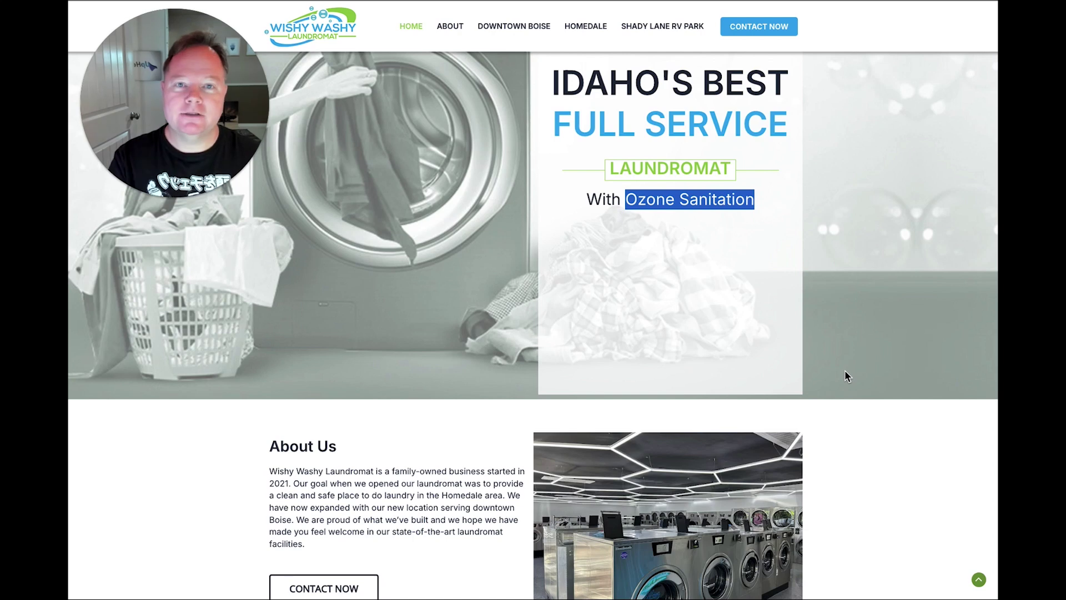
scroll(831, 371, down, 1)
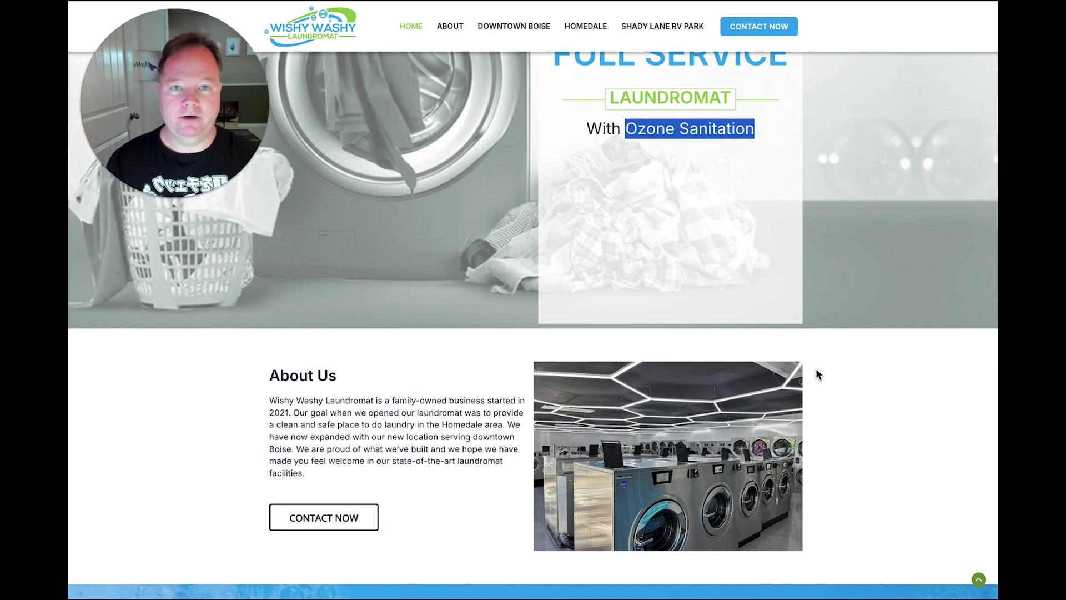
scroll(879, 396, down, 1)
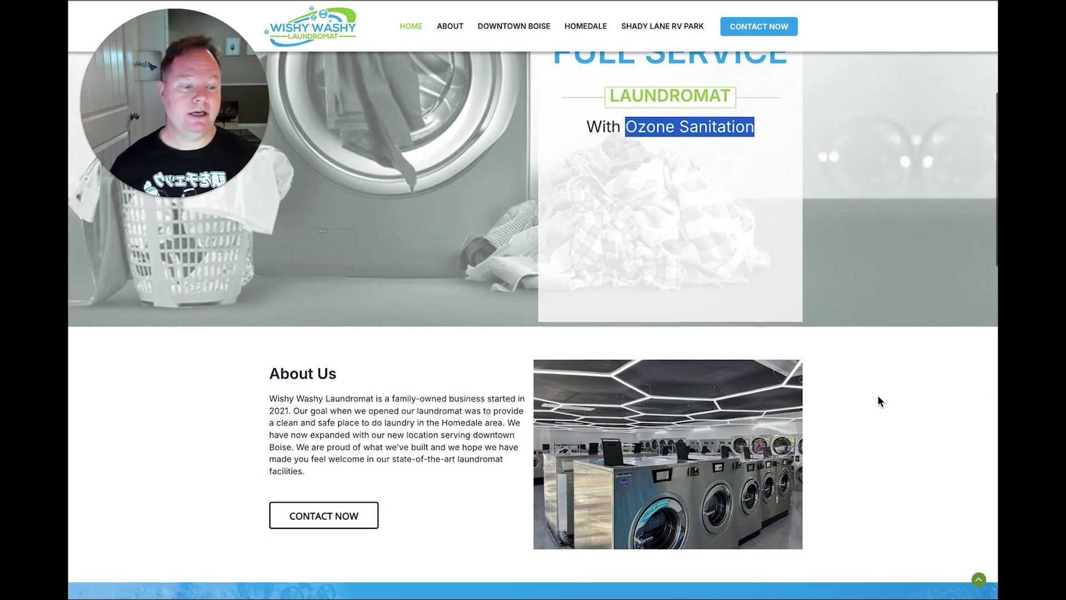
scroll(878, 395, down, 1)
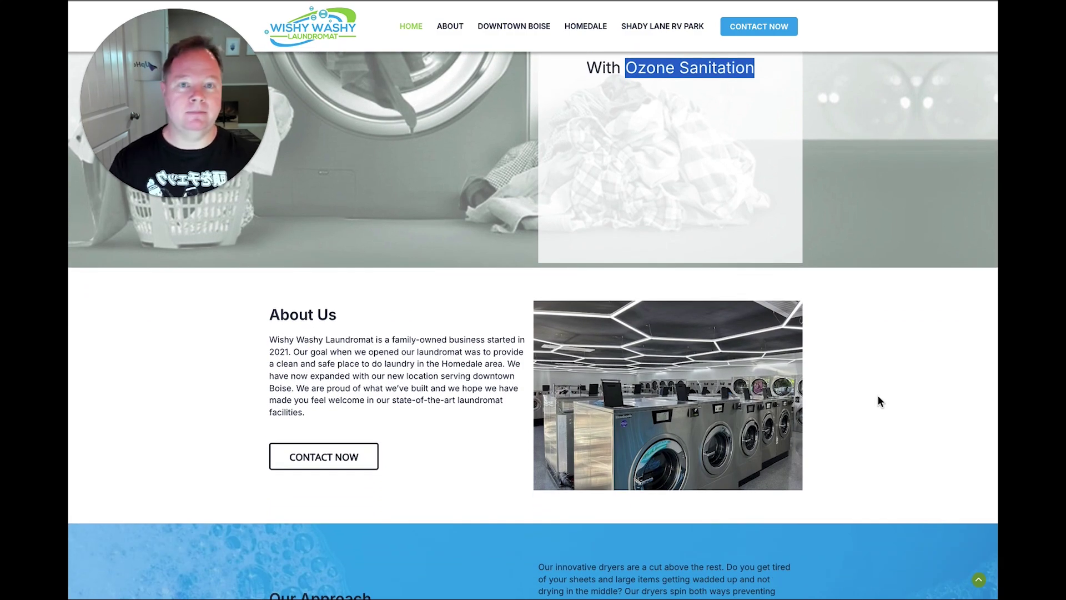
Step: Recheck the home page from its header and highlight the About Us heading with its paragraph
scroll(878, 395, up, 6)
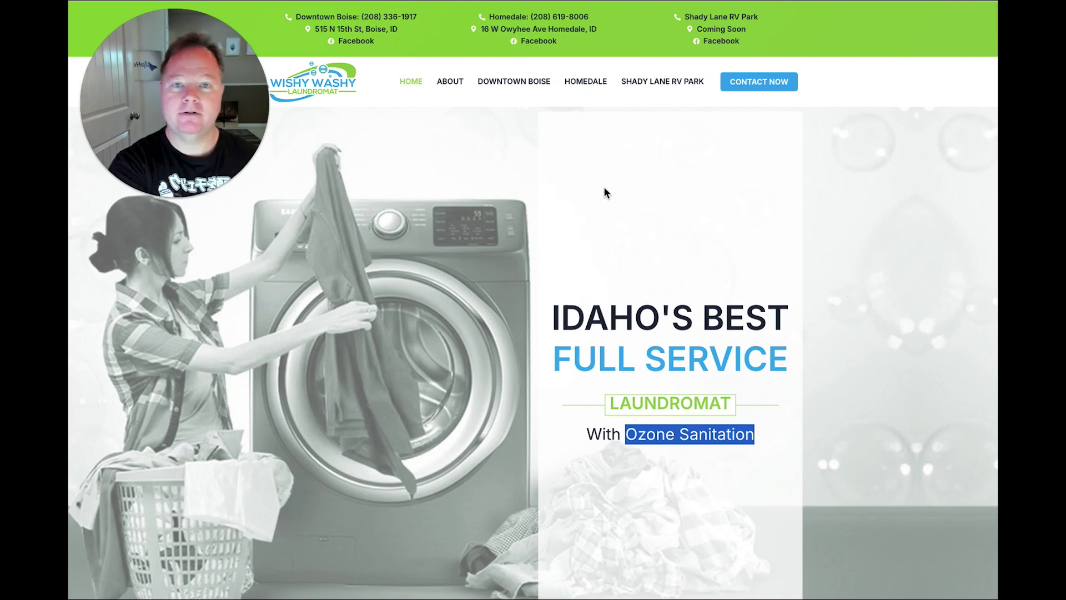
scroll(849, 372, down, 2)
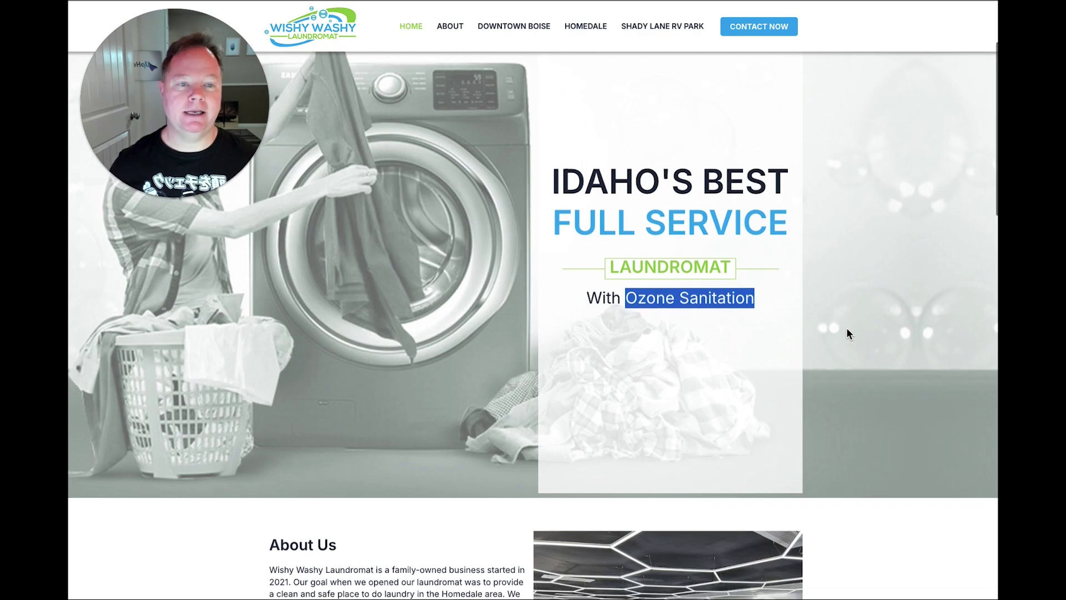
scroll(848, 334, down, 3)
scroll(848, 333, down, 1)
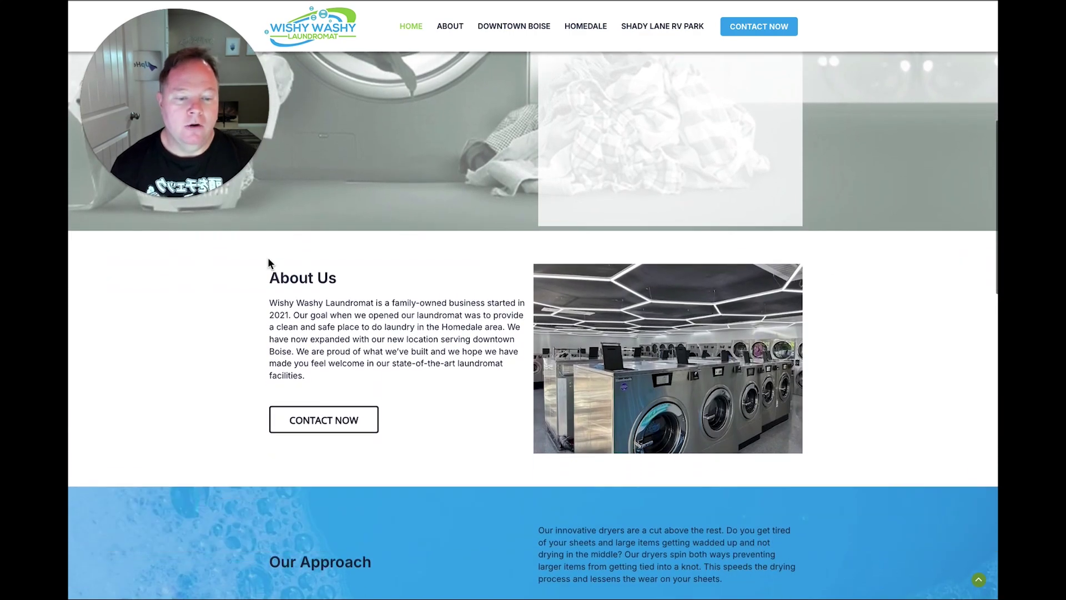
drag(275, 279, 413, 384)
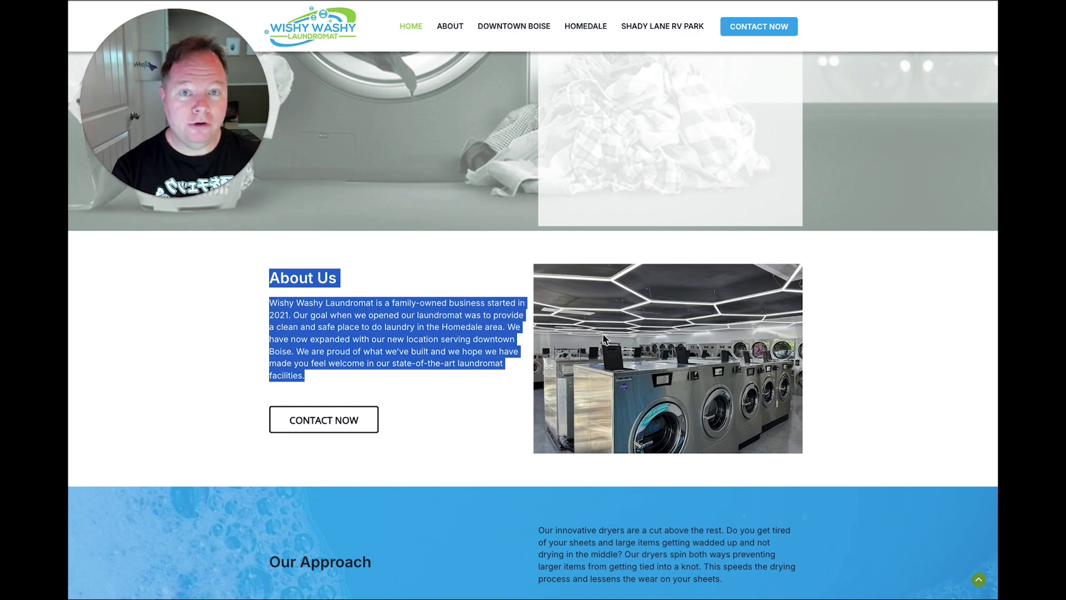
click(361, 285)
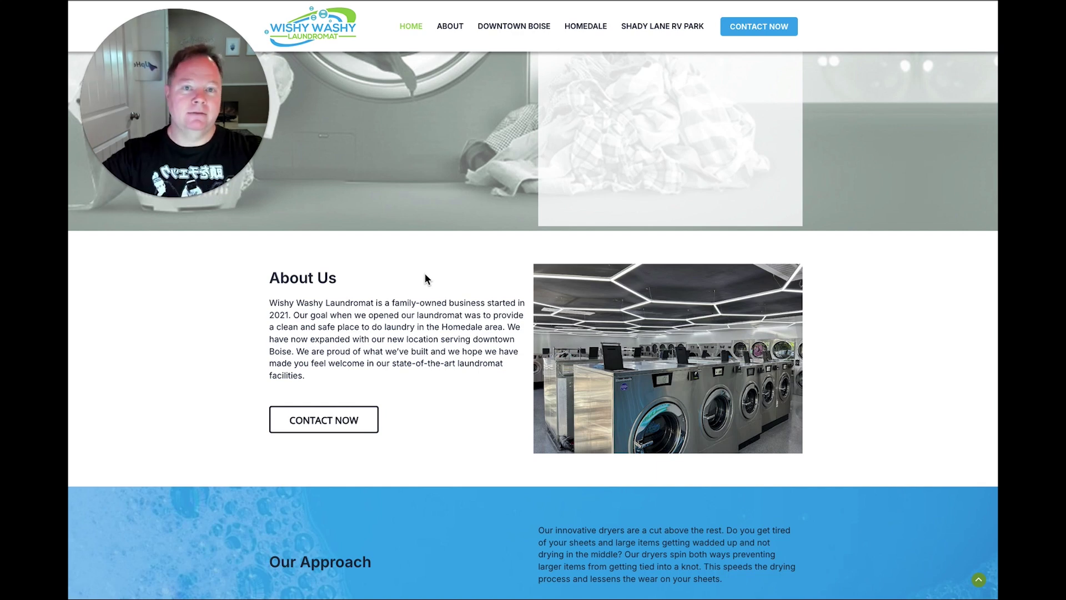
Step: Highlight only the About Us paragraph beneath its heading to examine the copy, then clear the highlight
scroll(426, 284, down, 1)
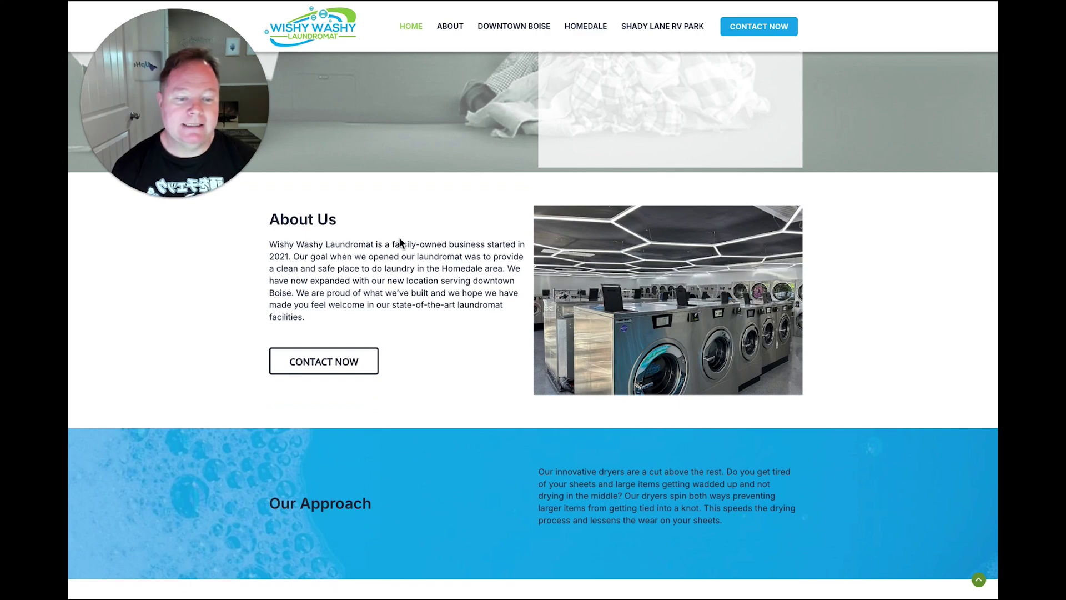
drag(270, 245, 410, 326)
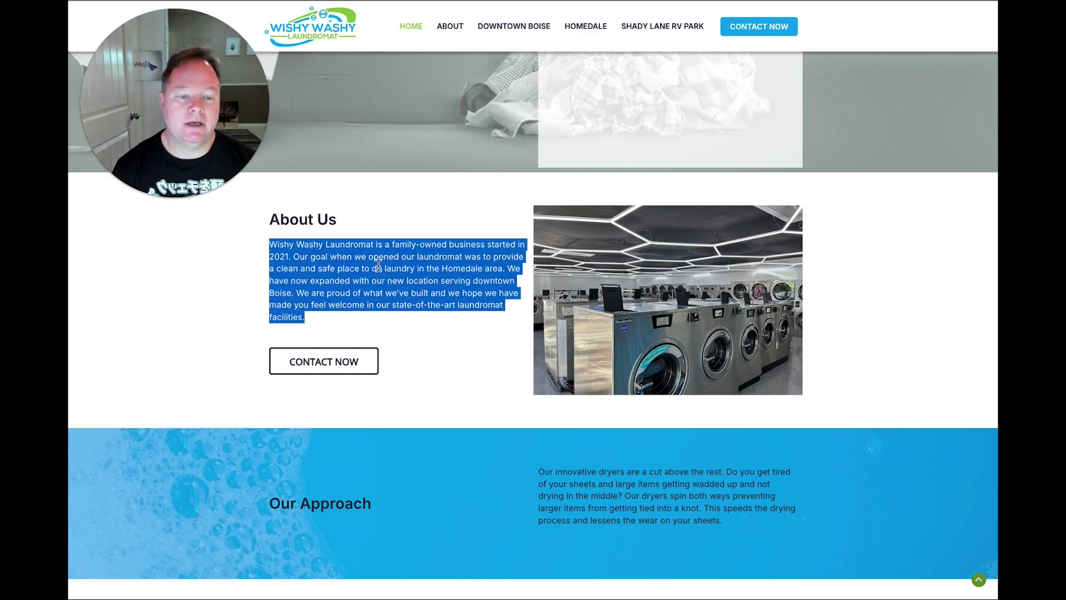
click(349, 223)
scroll(476, 251, down, 1)
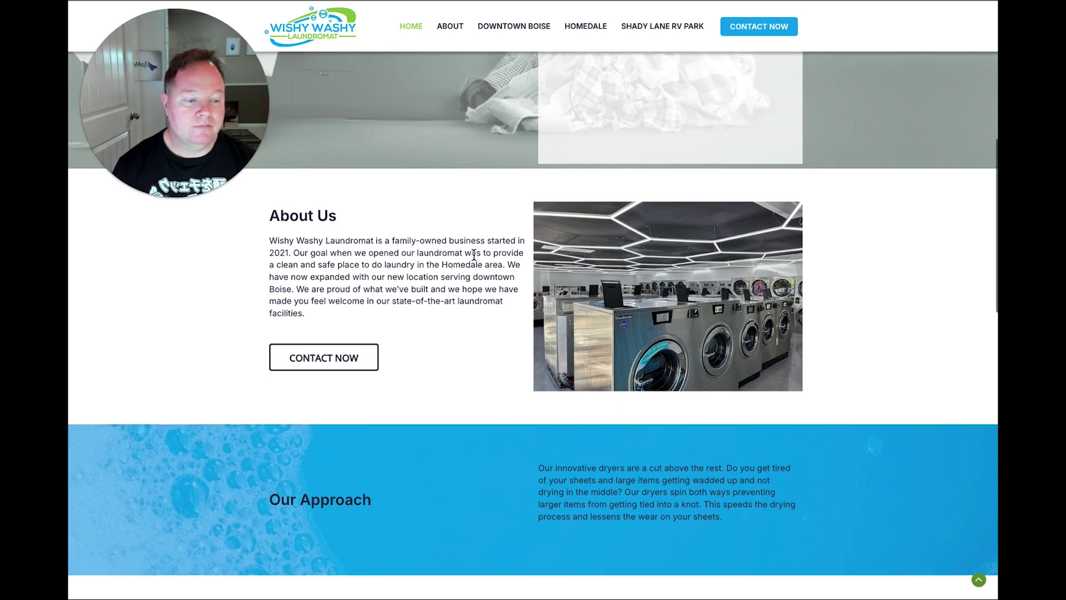
Step: Highlight the About Us text from the Homedale area to the laundromat wording, clear it, and review the surrounding sections and Contact Now call to action
drag(468, 248, 475, 277)
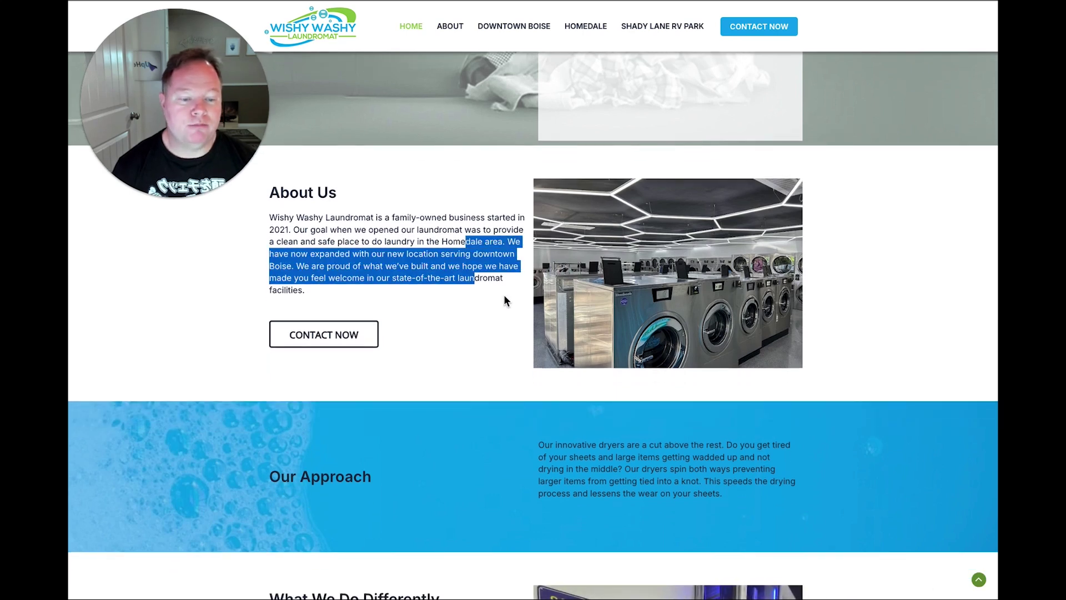
scroll(482, 297, down, 2)
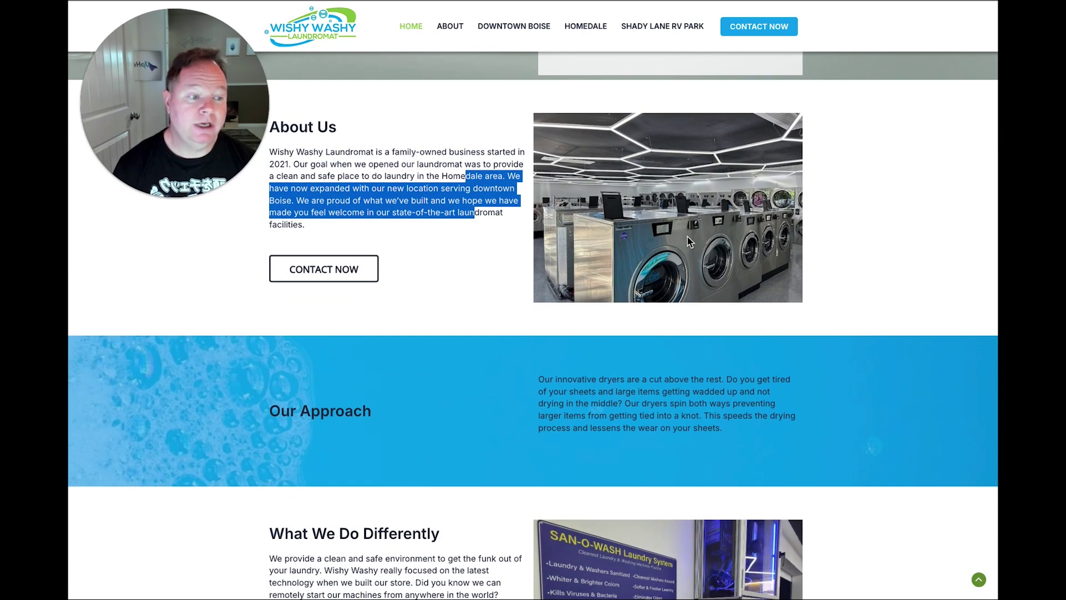
click(704, 240)
scroll(818, 256, down, 6)
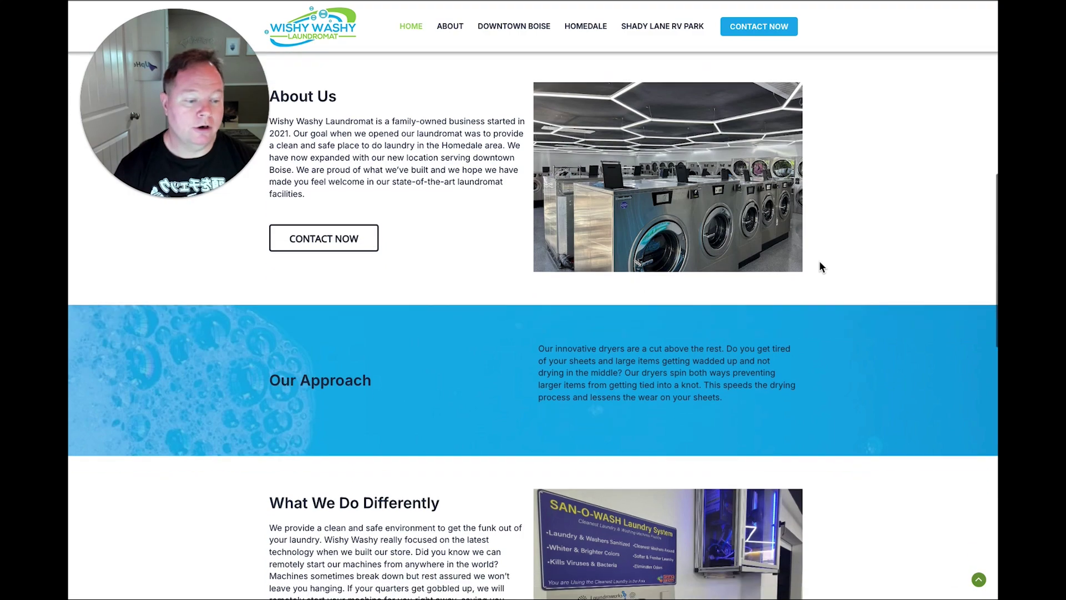
scroll(819, 259, up, 1)
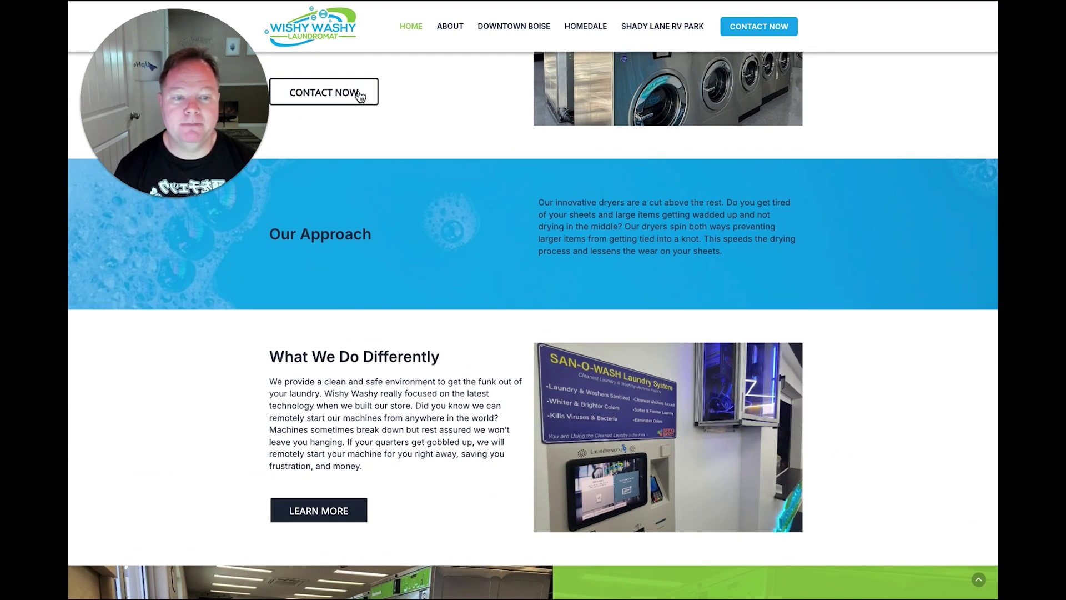
scroll(450, 167, up, 1)
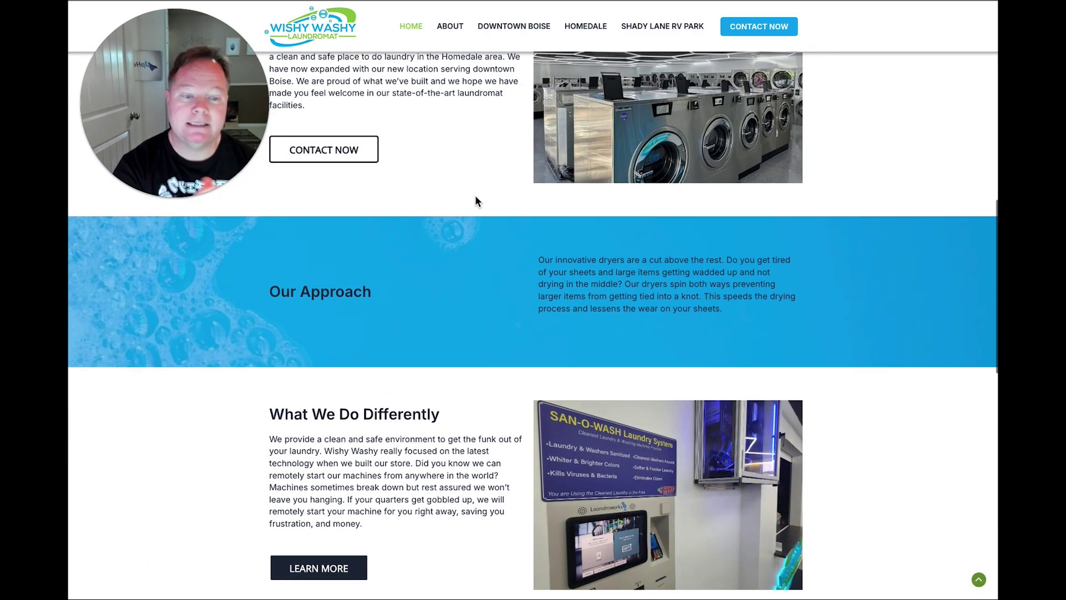
Step: Examine the Our Approach section by highlighting its heading, the wadded-up large items passage and the sentence "This speeds the drying process and lessens the wear on your sheets."
scroll(477, 211, down, 3)
scroll(481, 234, up, 1)
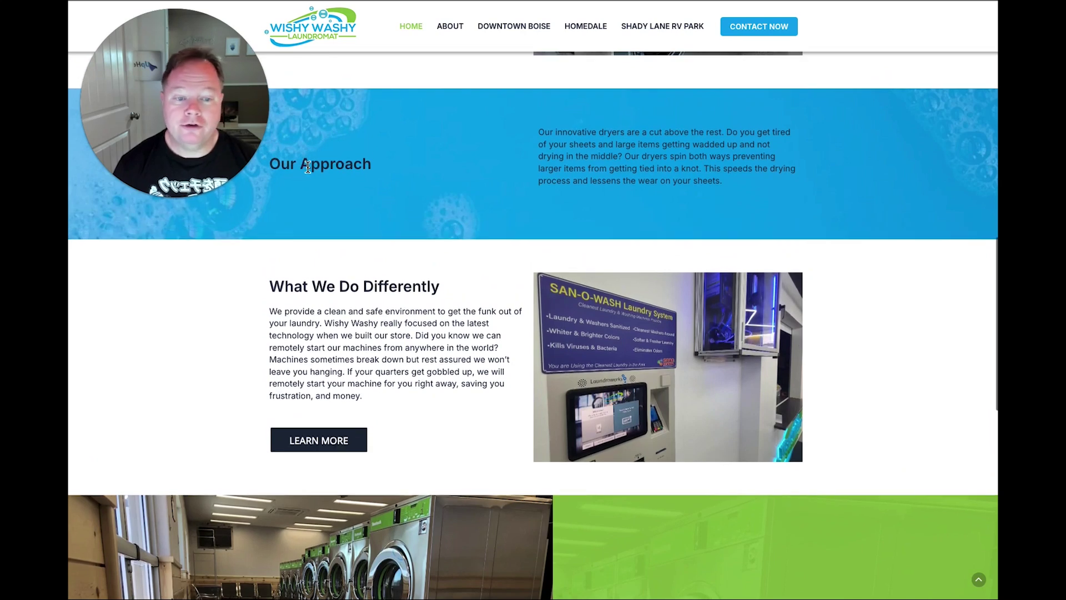
drag(268, 166, 383, 176)
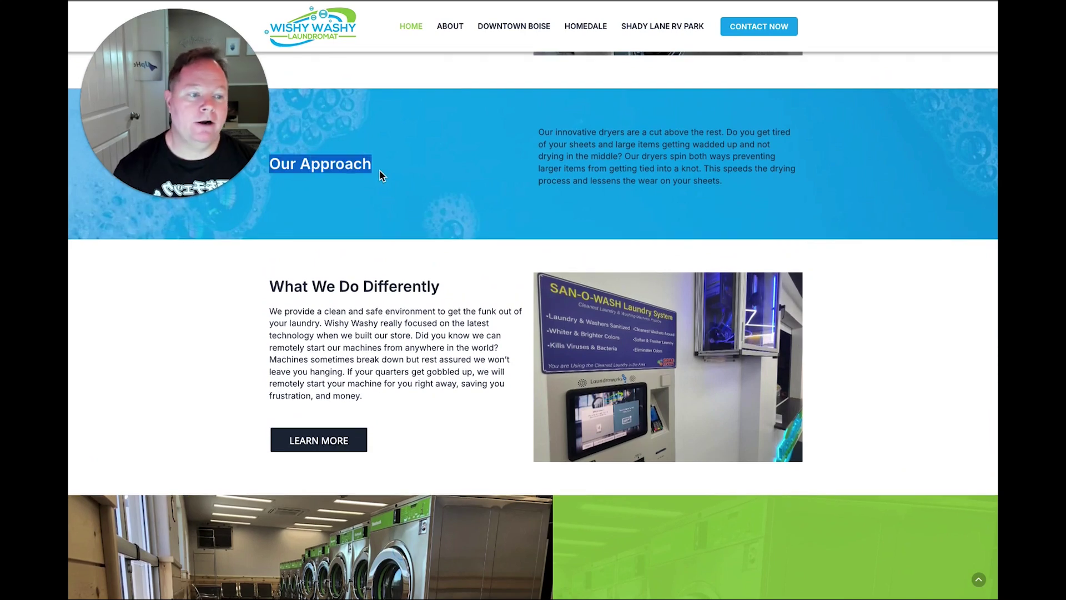
drag(609, 137, 619, 158)
click(713, 150)
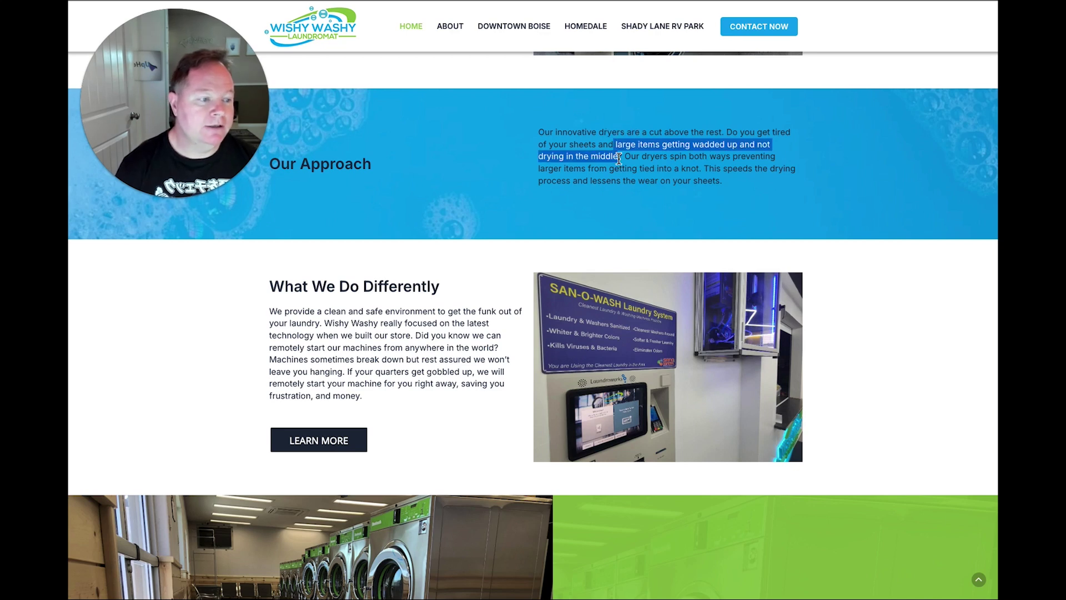
drag(704, 168, 728, 191)
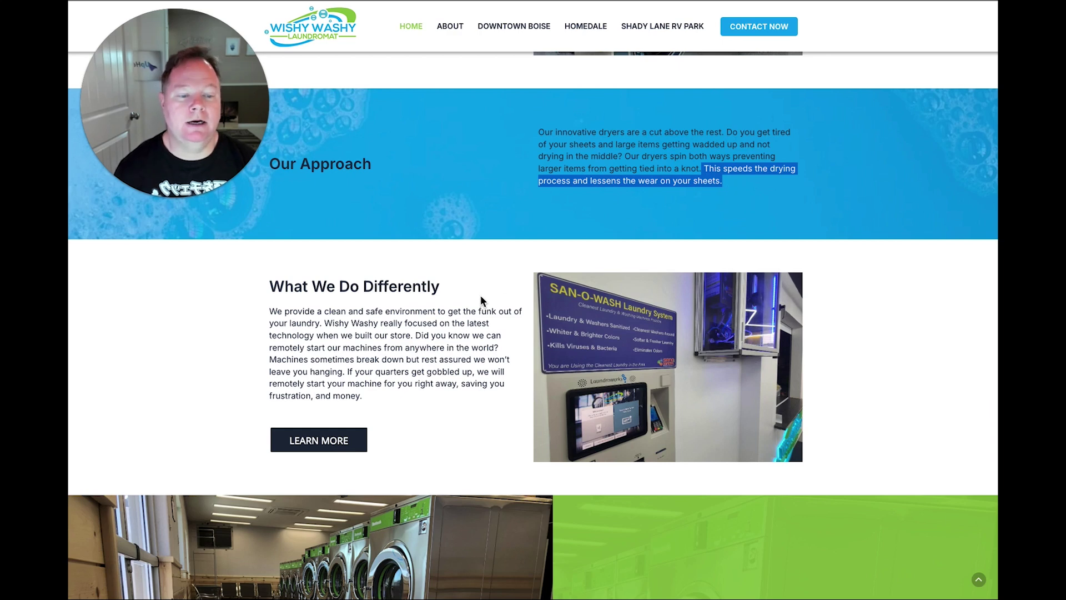
Step: Highlight part of the What We Do Differently heading and its full paragraph to examine the copy, and clear the highlight
scroll(445, 320, down, 1)
drag(374, 237, 439, 237)
scroll(469, 281, down, 1)
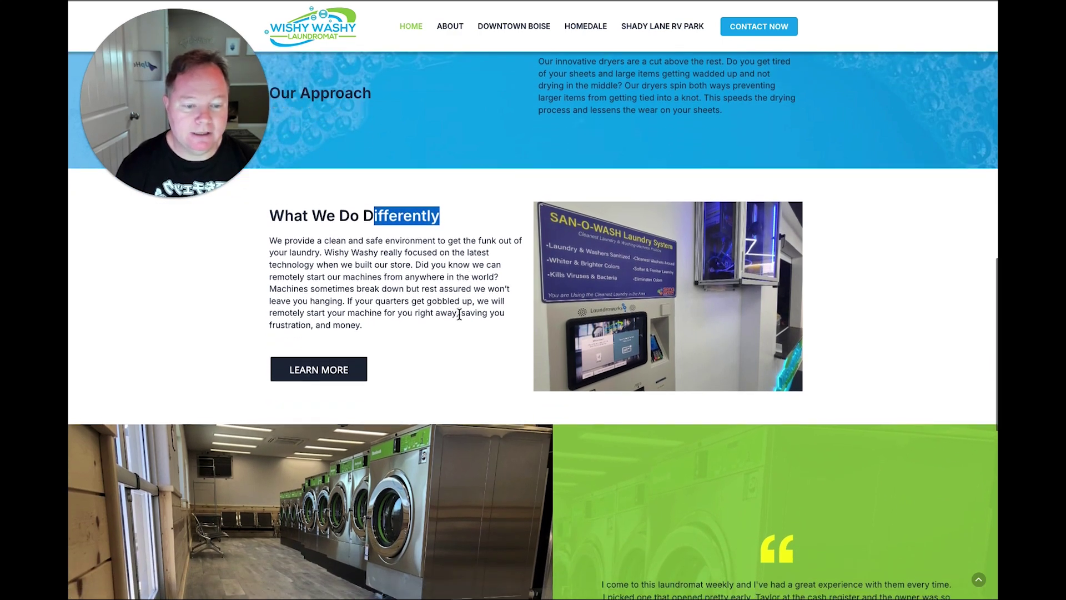
click(459, 312)
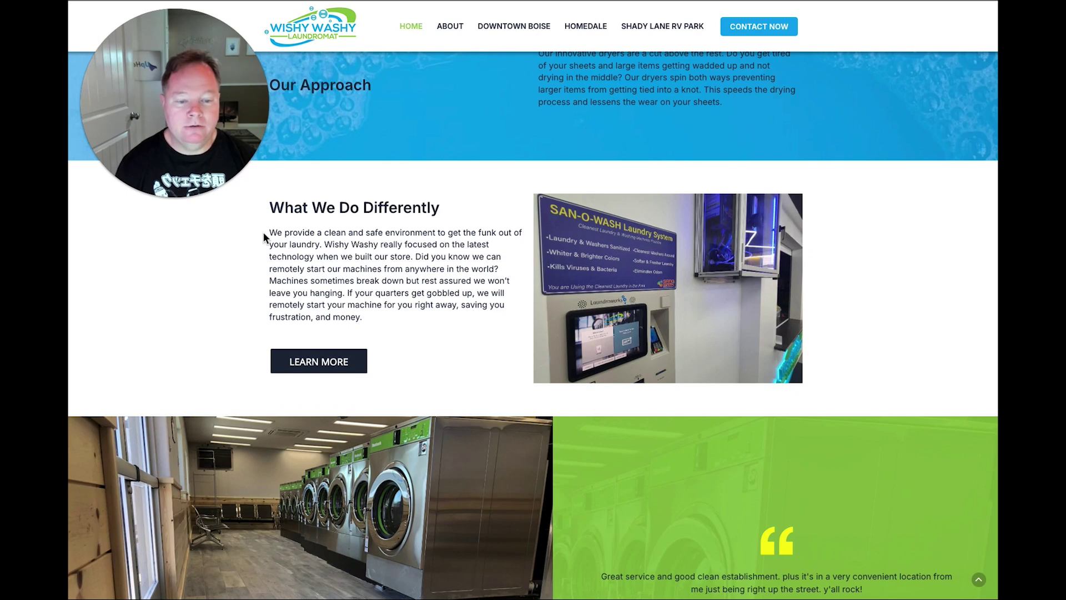
drag(269, 233, 381, 315)
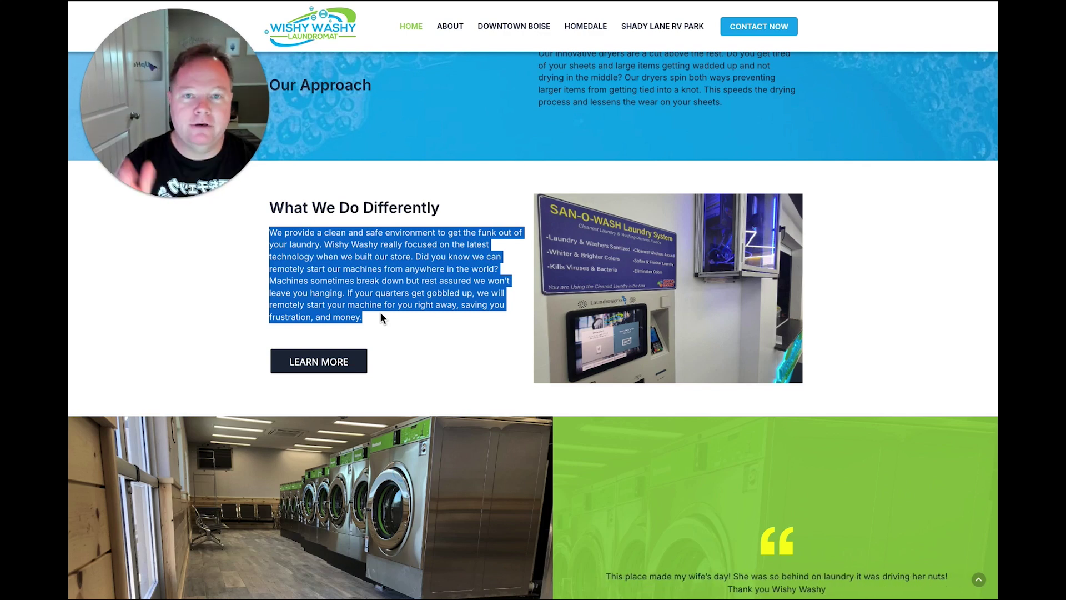
click(384, 318)
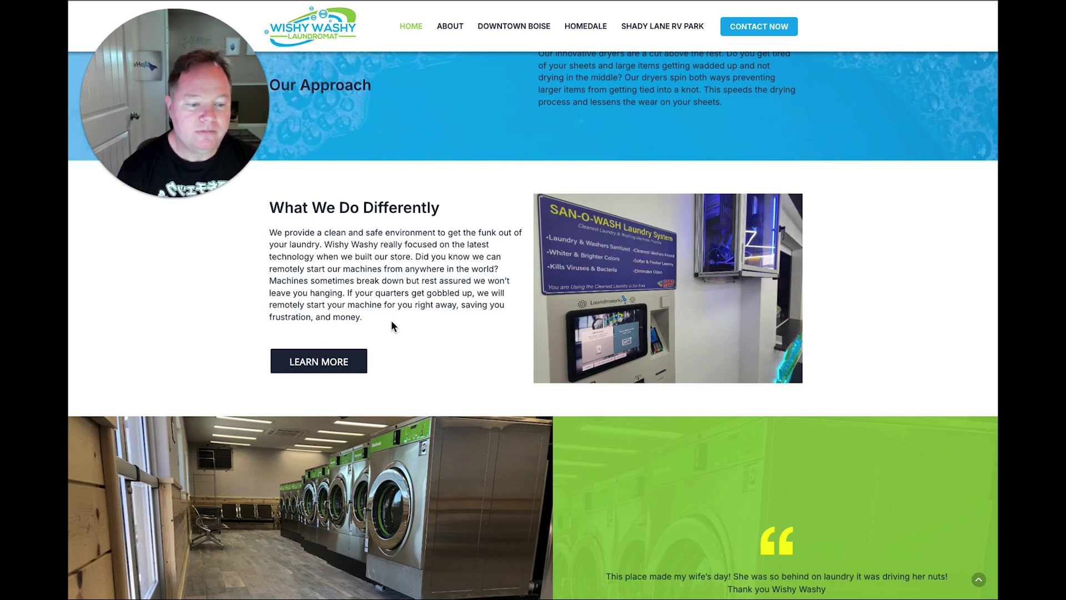
Step: Highlight the What We Do Differently passages on the latest technology, machine breakdowns and remote machine starts one after another, and clear the selection
drag(412, 244, 422, 332)
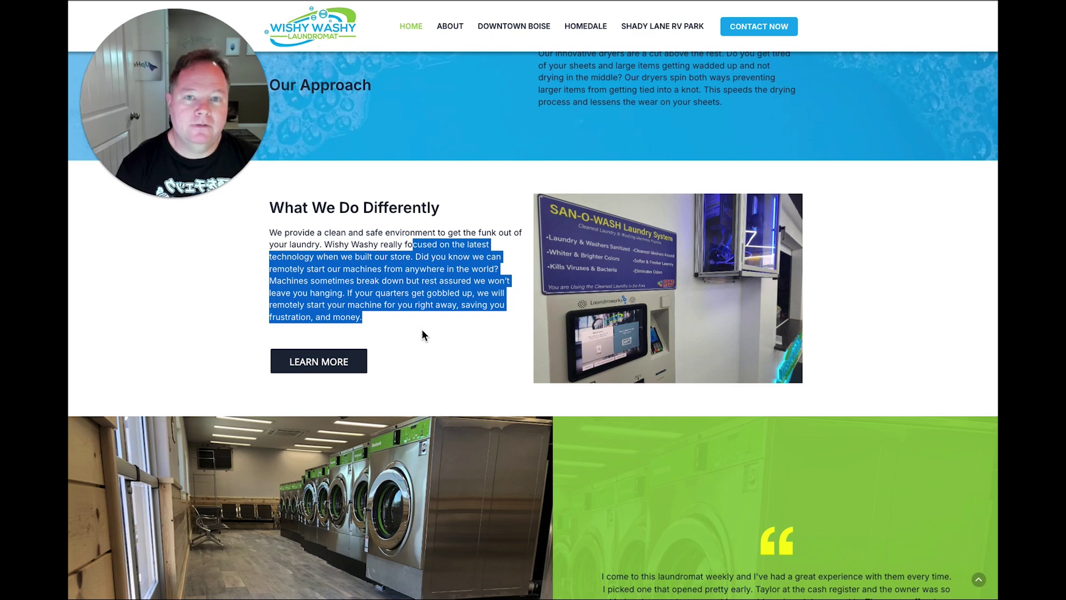
click(422, 335)
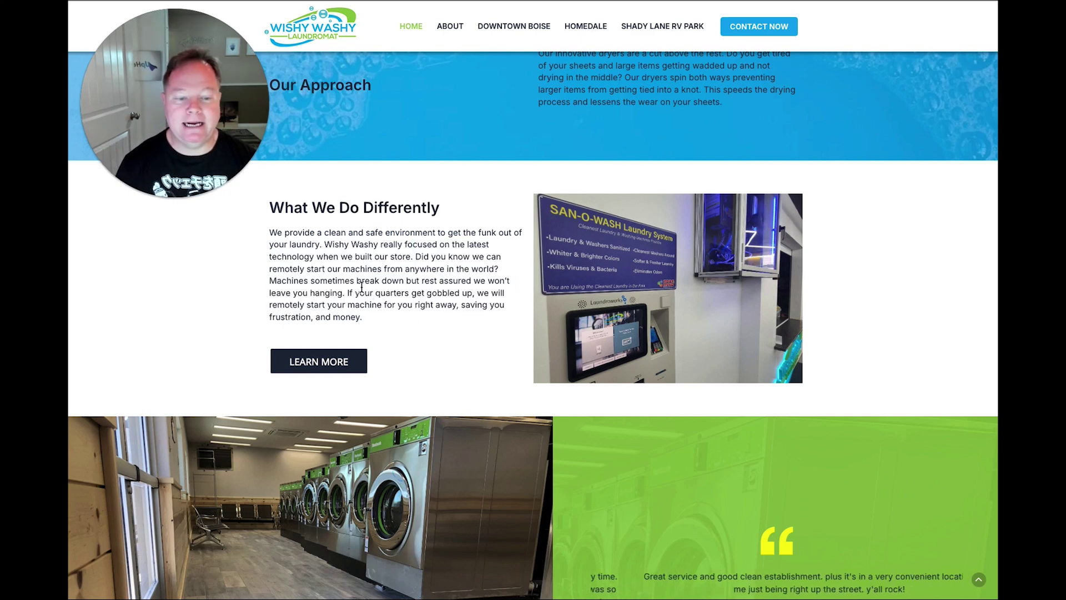
drag(478, 269, 476, 282)
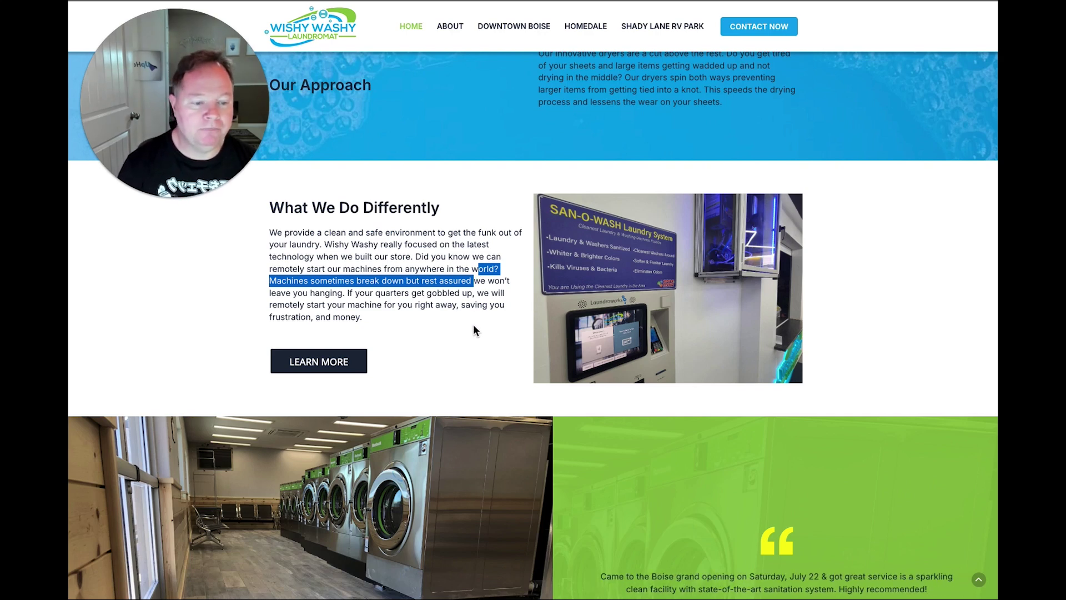
scroll(474, 328, up, 1)
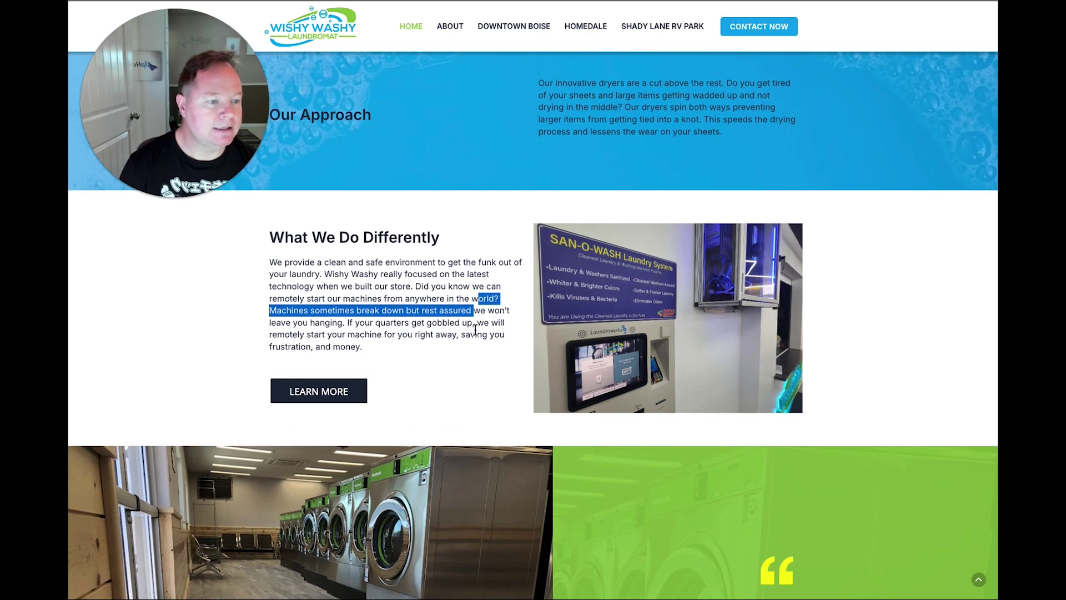
scroll(475, 330, down, 1)
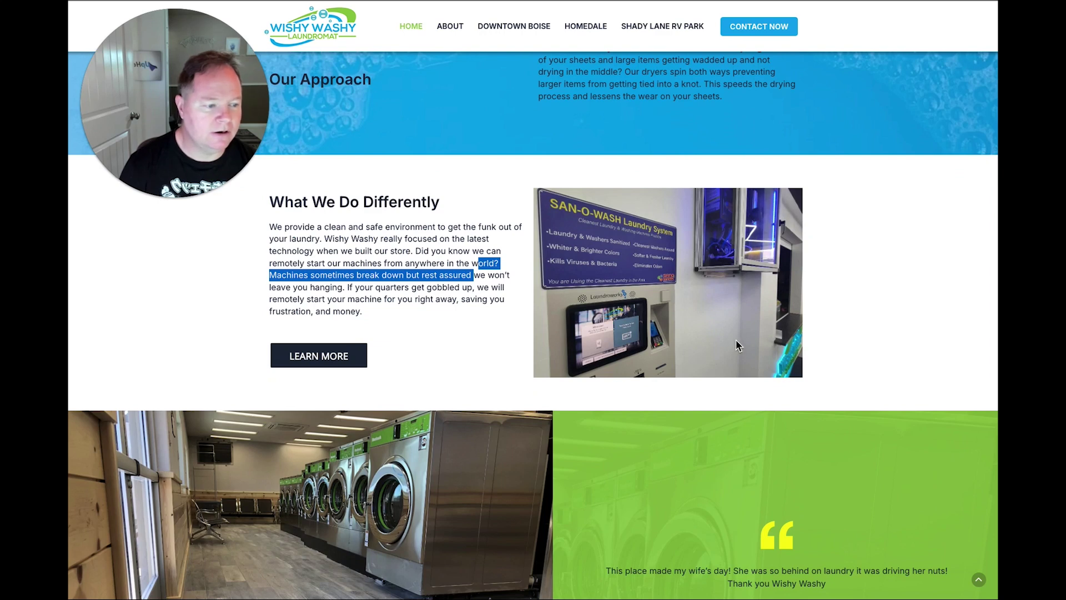
click(872, 197)
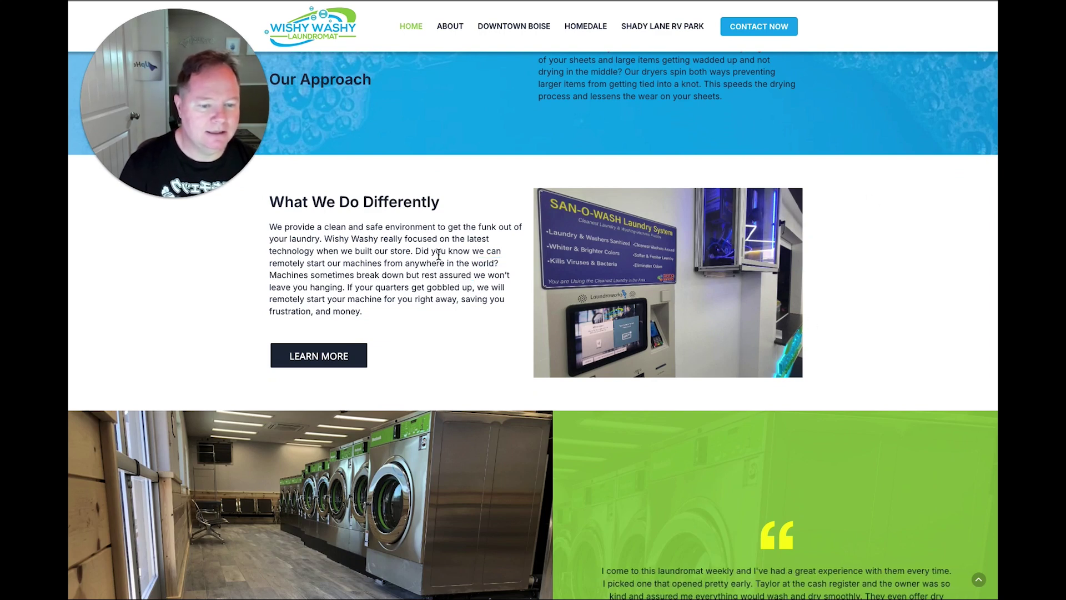
drag(439, 254, 432, 275)
click(956, 264)
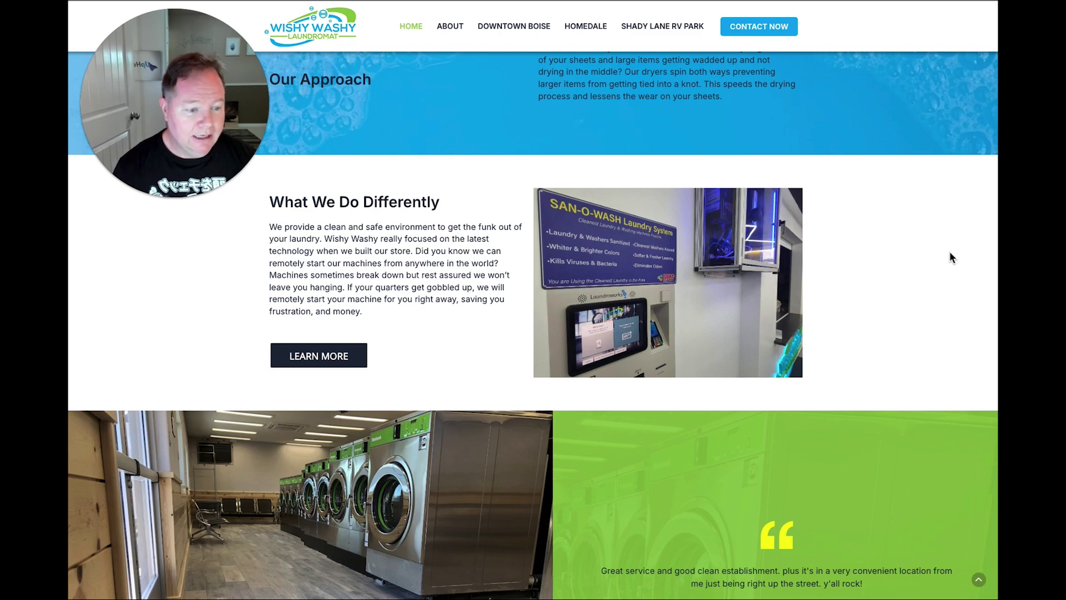
Step: Outline the SAN-O-WASH sign in the photo in red, clear the outline, and circle the sign with red strokes radiating around it
mouse_move(540, 187)
mouse_down()
mouse_move(538, 294)
mouse_move(674, 309)
mouse_move(705, 205)
mouse_move(527, 169)
mouse_move(546, 193)
mouse_up()
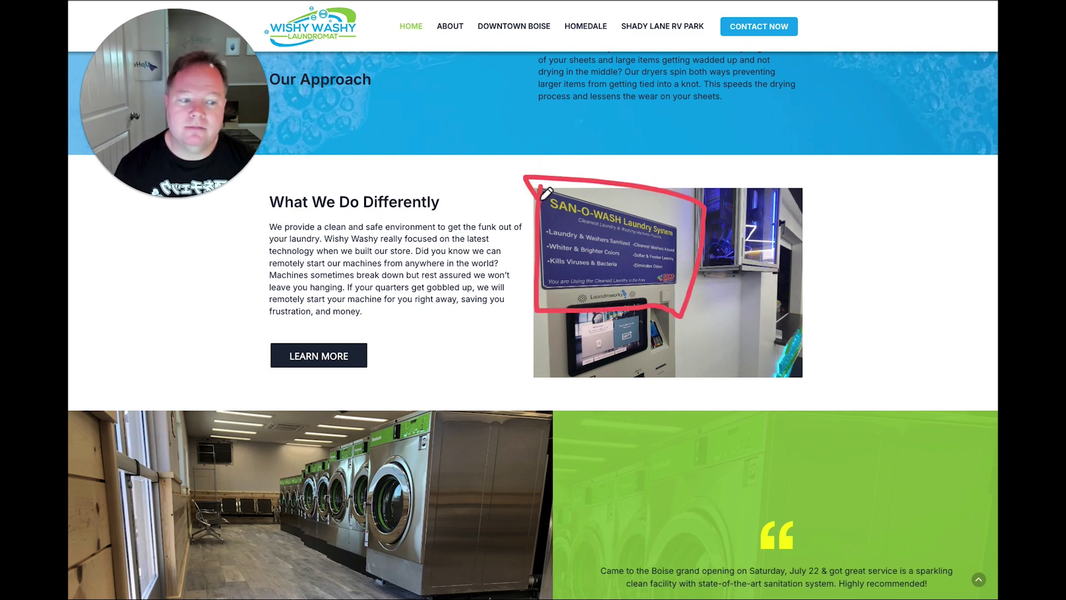
click(630, 209)
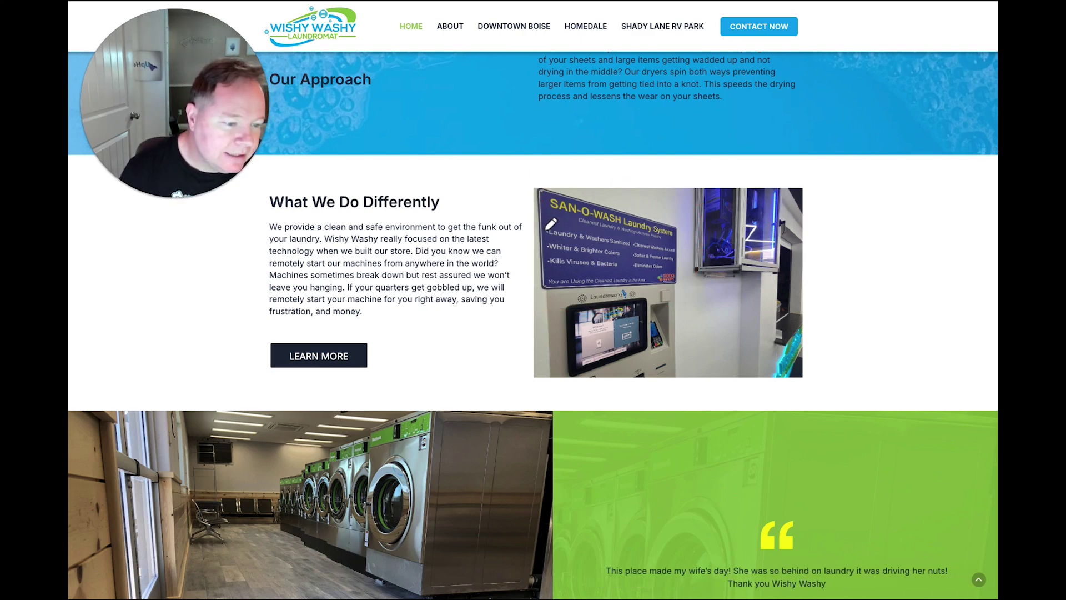
mouse_move(587, 234)
mouse_down()
mouse_move(540, 282)
mouse_move(703, 174)
mouse_move(701, 297)
mouse_up()
drag(730, 181, 822, 103)
drag(627, 40, 644, 151)
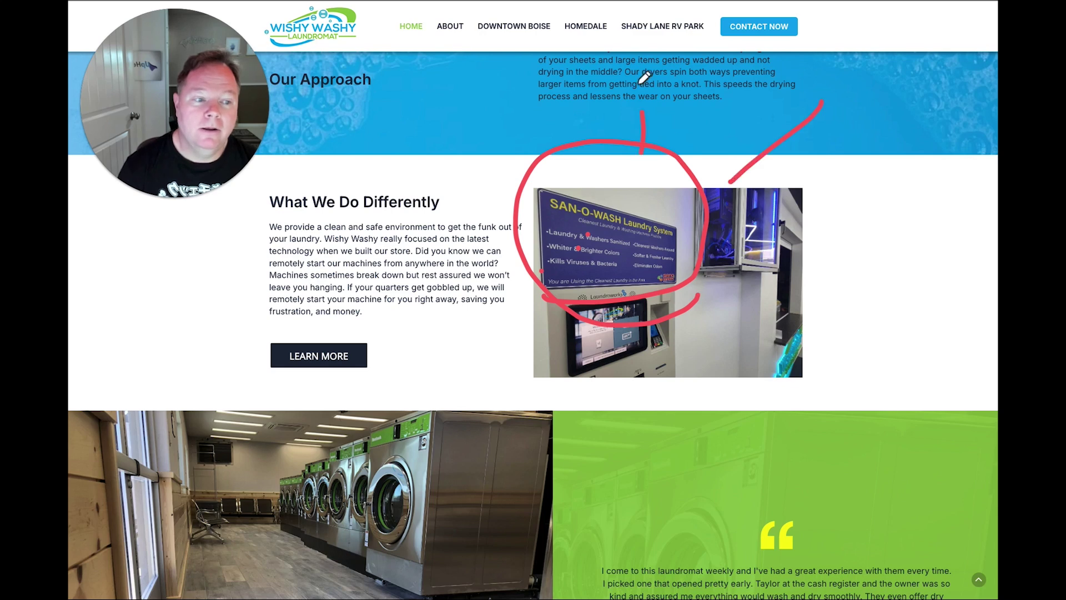
drag(476, 85, 541, 146)
drag(444, 191, 485, 189)
drag(484, 273, 437, 293)
drag(520, 315, 450, 356)
drag(620, 328, 664, 421)
drag(700, 318, 805, 376)
drag(742, 244, 872, 232)
drag(761, 211, 798, 194)
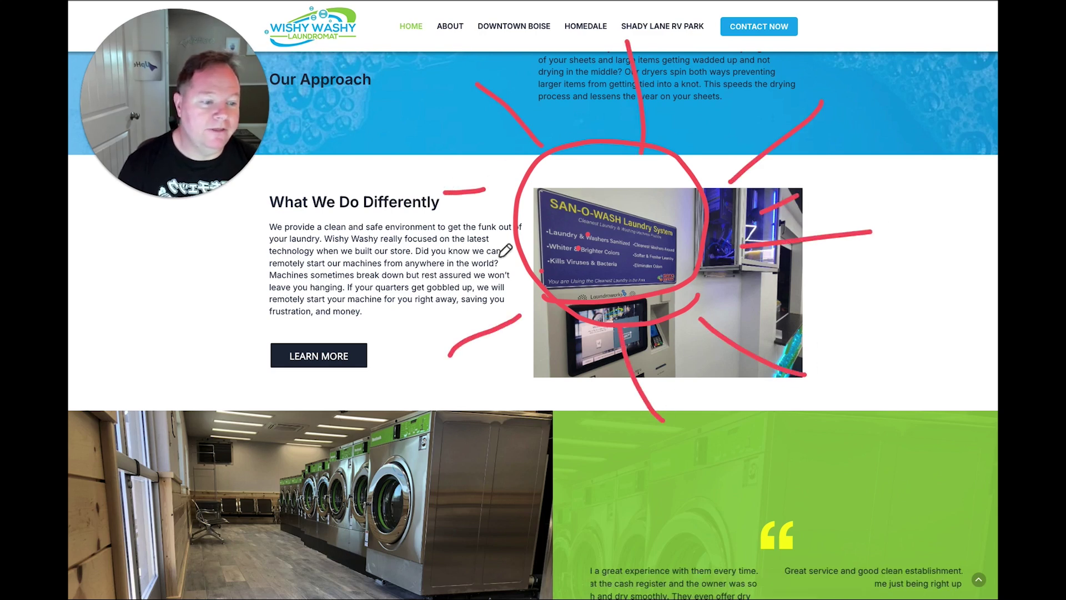
drag(516, 160, 441, 79)
drag(551, 111, 568, 61)
drag(598, 205, 657, 125)
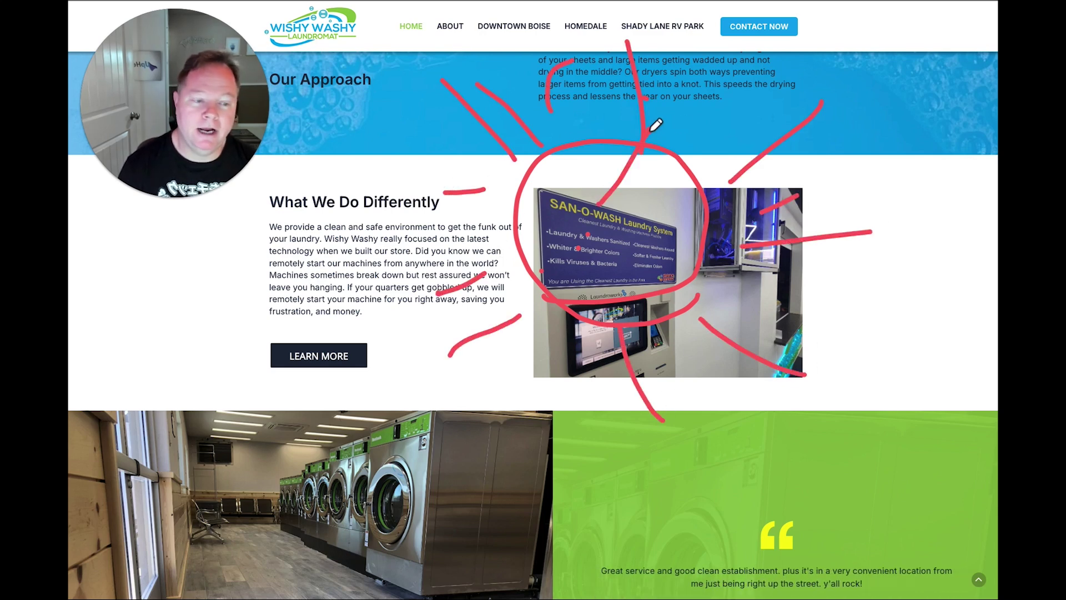
Step: Replace the drawing with red marks along the SAN-O-WASH sign's edge and across the What We Do Differently paragraph, and clear all annotations
click(650, 132)
drag(539, 192, 540, 281)
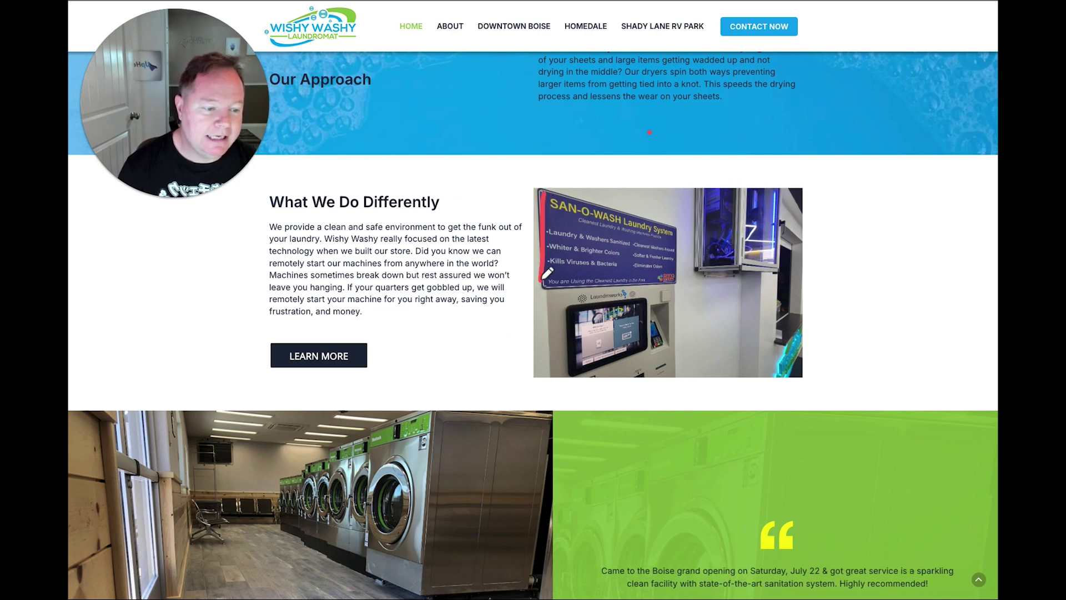
mouse_move(494, 223)
mouse_down()
mouse_move(391, 219)
mouse_move(444, 248)
mouse_up()
drag(431, 289, 355, 321)
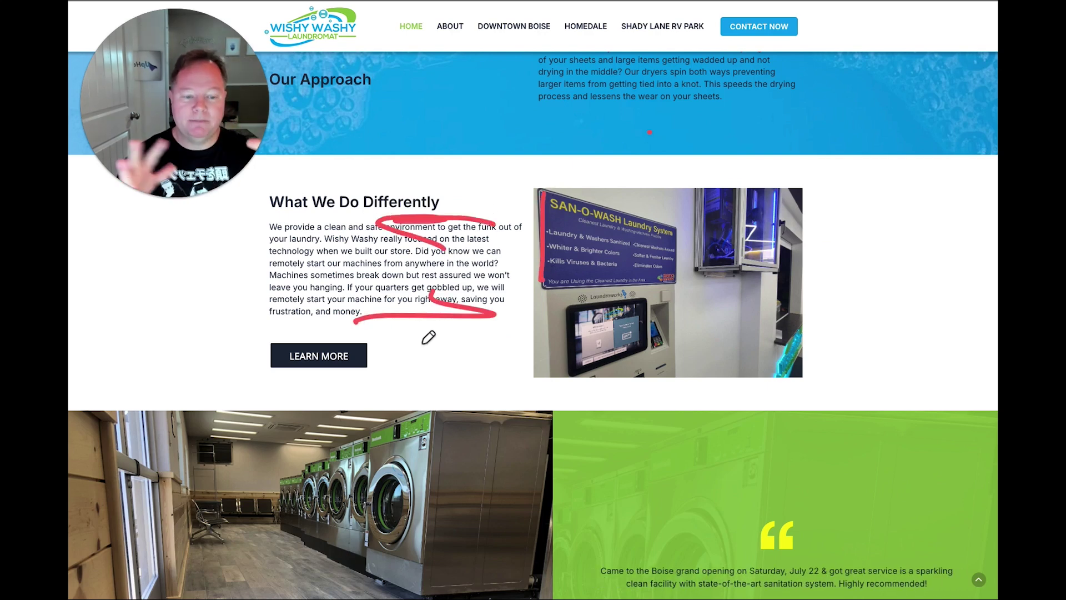
key(Escape)
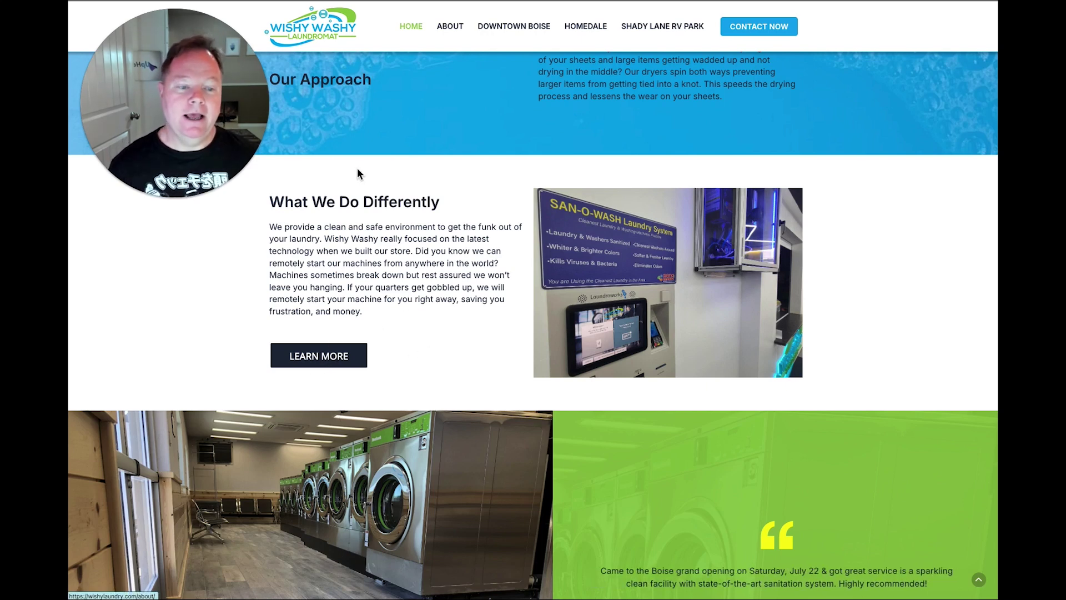
Step: Select text from the What We Do Differently heading, clear it, and highlight the paragraph's ending on break downs through "frustration, and money."
drag(363, 202, 387, 244)
click(393, 319)
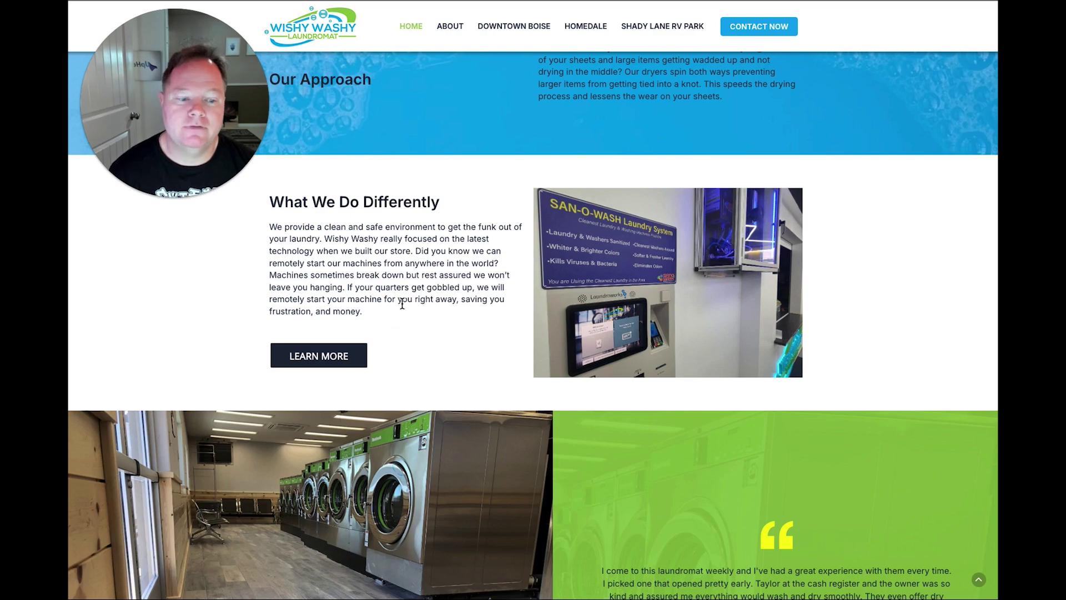
drag(345, 274, 372, 320)
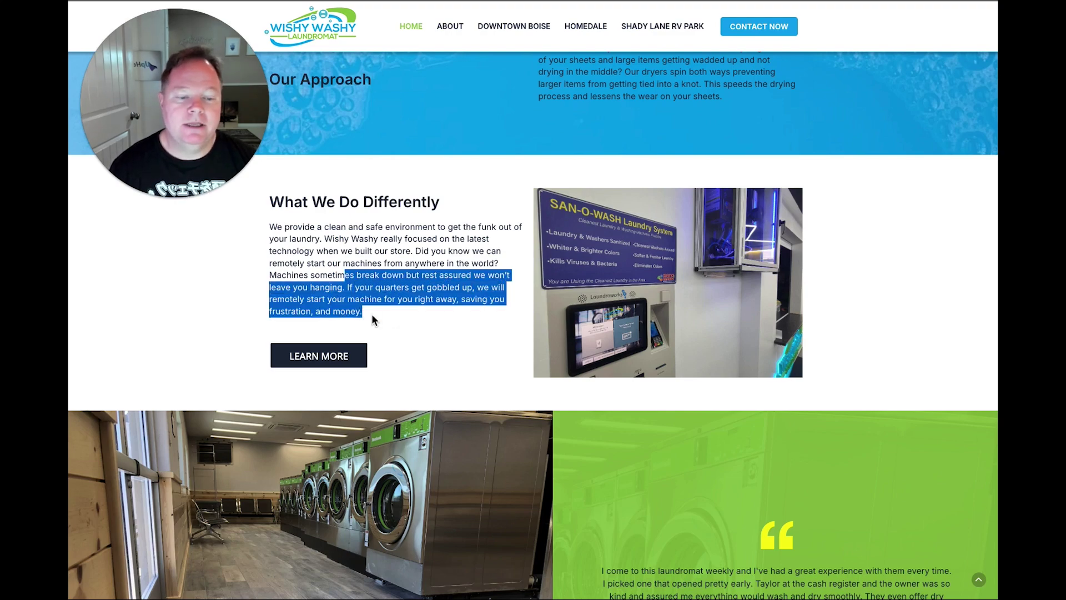
Step: Sketch a red smiling face with a head-and-shoulders outline over the customer testimonials, clear it, and sketch a person's outline over the neighbouring laundromat photo
scroll(425, 309, down, 2)
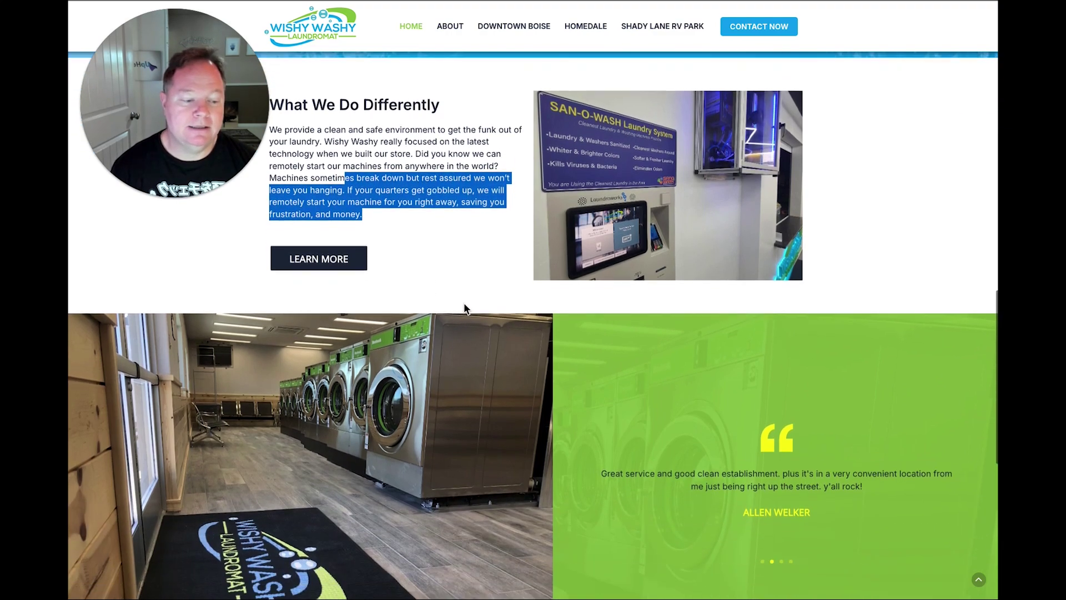
scroll(464, 308, down, 2)
scroll(437, 338, down, 3)
scroll(529, 313, up, 2)
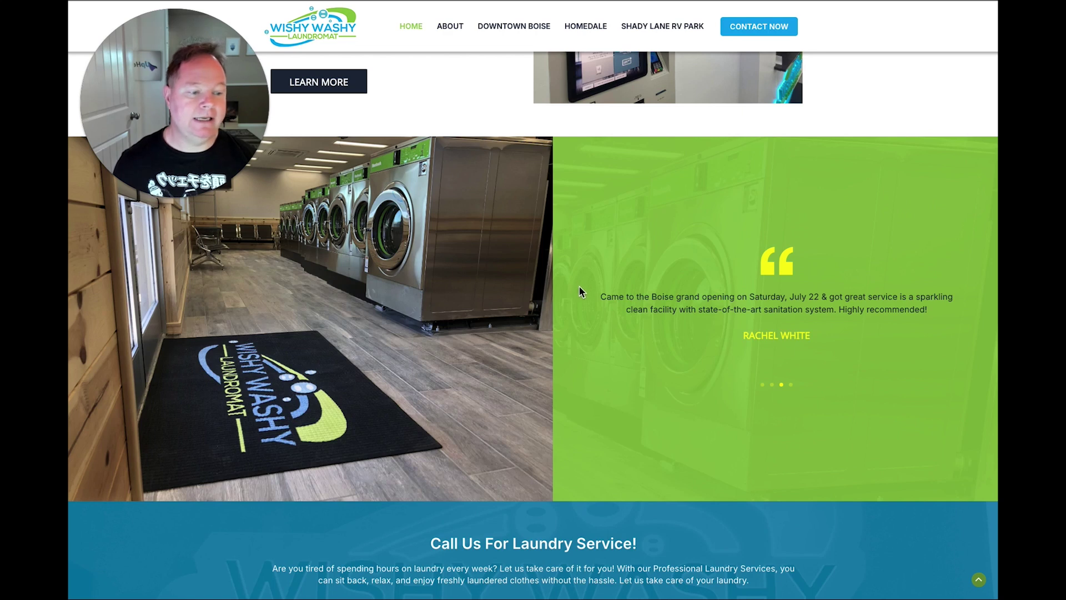
mouse_move(663, 250)
mouse_down()
mouse_move(600, 352)
mouse_move(624, 250)
mouse_up()
click(607, 277)
click(635, 284)
drag(585, 321, 665, 318)
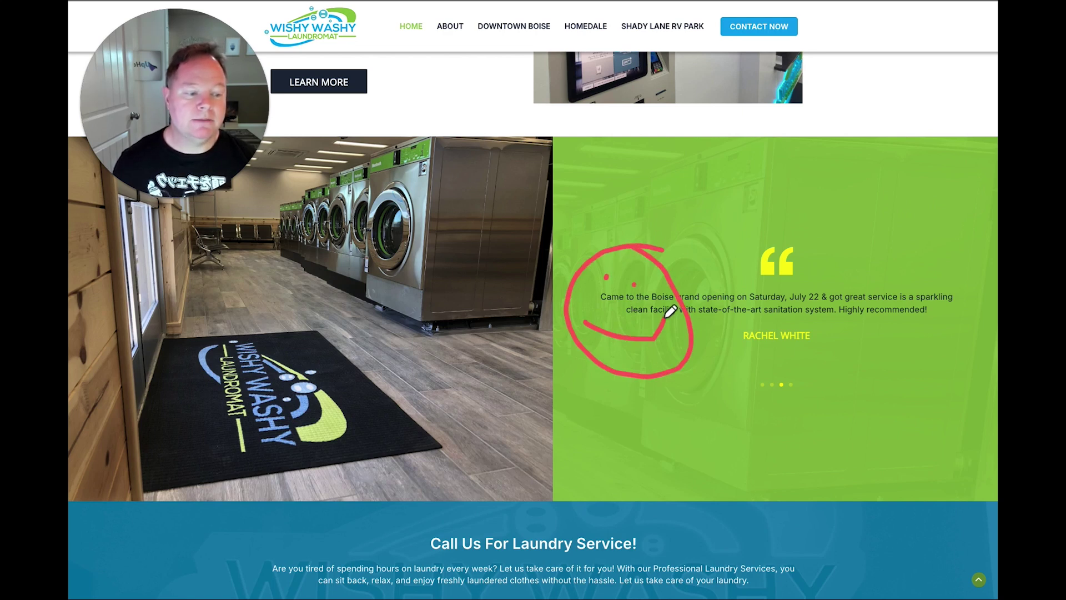
mouse_move(522, 332)
mouse_down()
mouse_move(559, 348)
mouse_move(669, 226)
mouse_move(747, 373)
mouse_move(800, 400)
mouse_up()
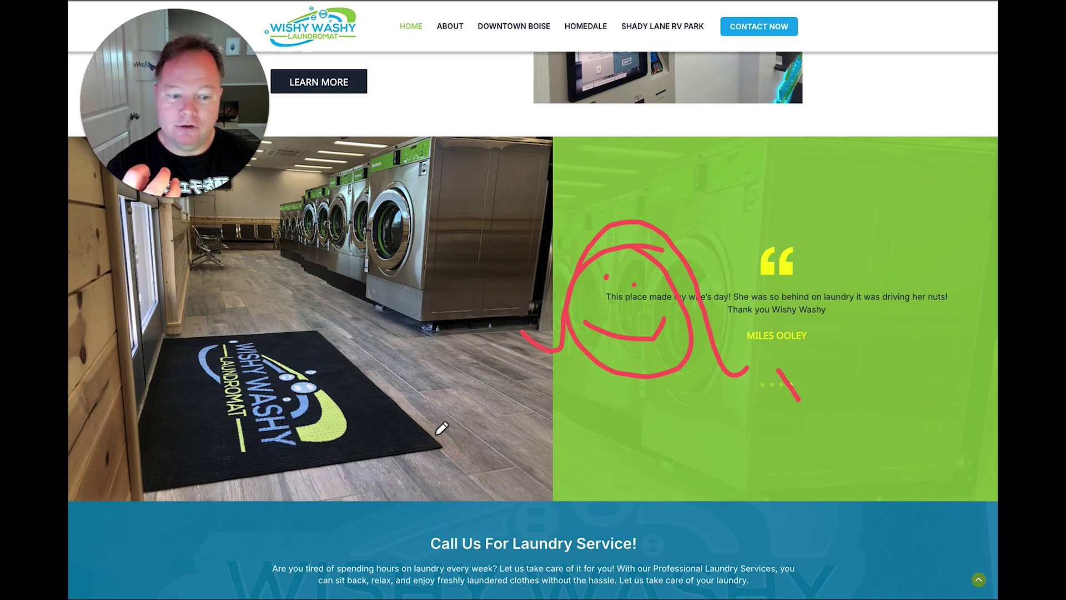
mouse_move(380, 253)
mouse_down()
mouse_move(493, 319)
mouse_move(367, 283)
mouse_up()
mouse_move(175, 377)
mouse_down()
mouse_move(210, 402)
mouse_move(510, 393)
mouse_move(603, 448)
mouse_up()
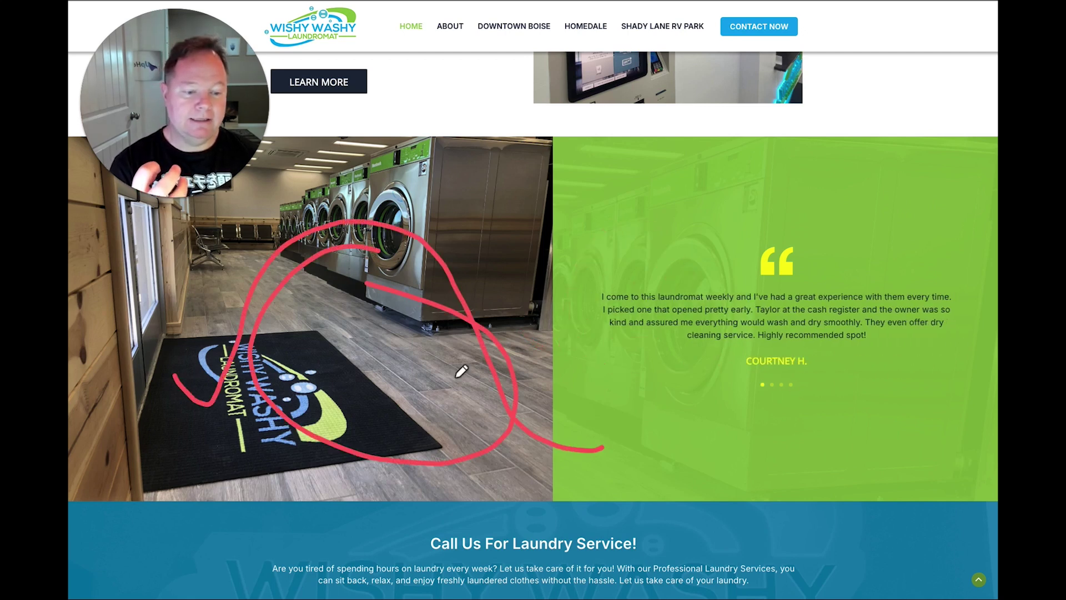
Step: Add eyes and a smile to the sketched person over the laundromat photo, with an arrow pointing toward the testimonials
click(419, 349)
click(371, 332)
drag(332, 363, 417, 422)
mouse_move(461, 488)
mouse_down()
mouse_move(631, 367)
mouse_move(642, 429)
mouse_up()
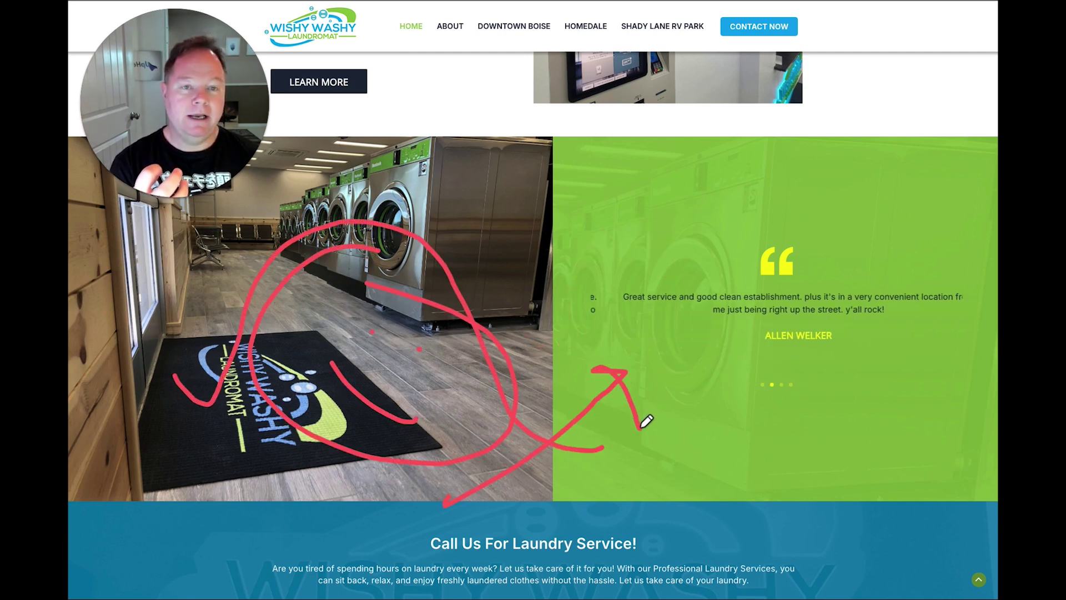
Step: Sketch a second red smiling face with a head-and-shoulders outline over the green customer testimonials
drag(688, 204, 727, 218)
click(677, 256)
click(728, 256)
drag(680, 288, 739, 288)
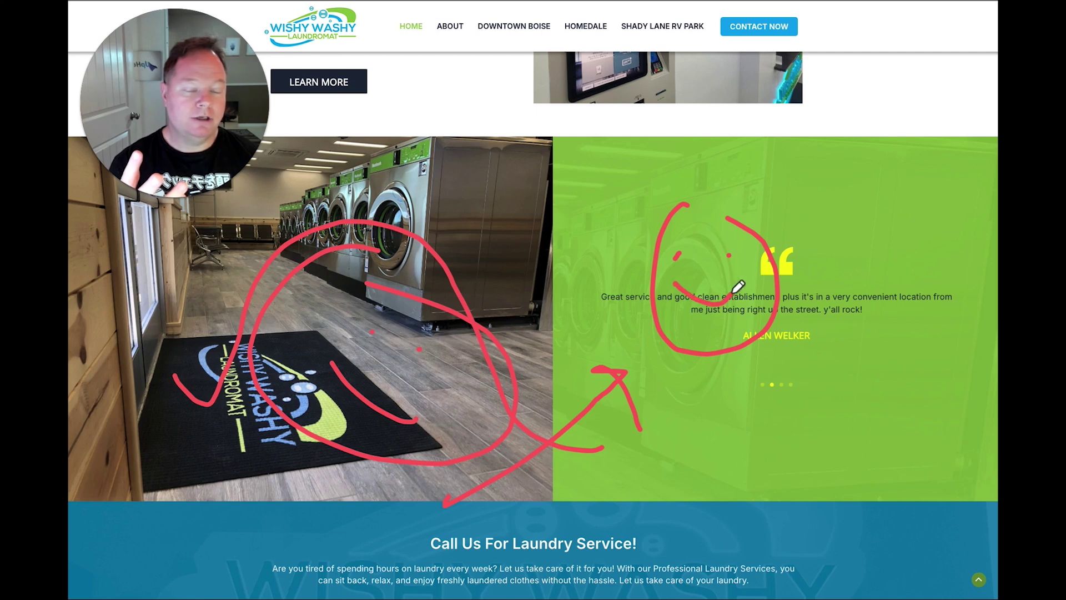
mouse_move(638, 298)
mouse_down()
mouse_move(698, 178)
mouse_move(850, 332)
mouse_up()
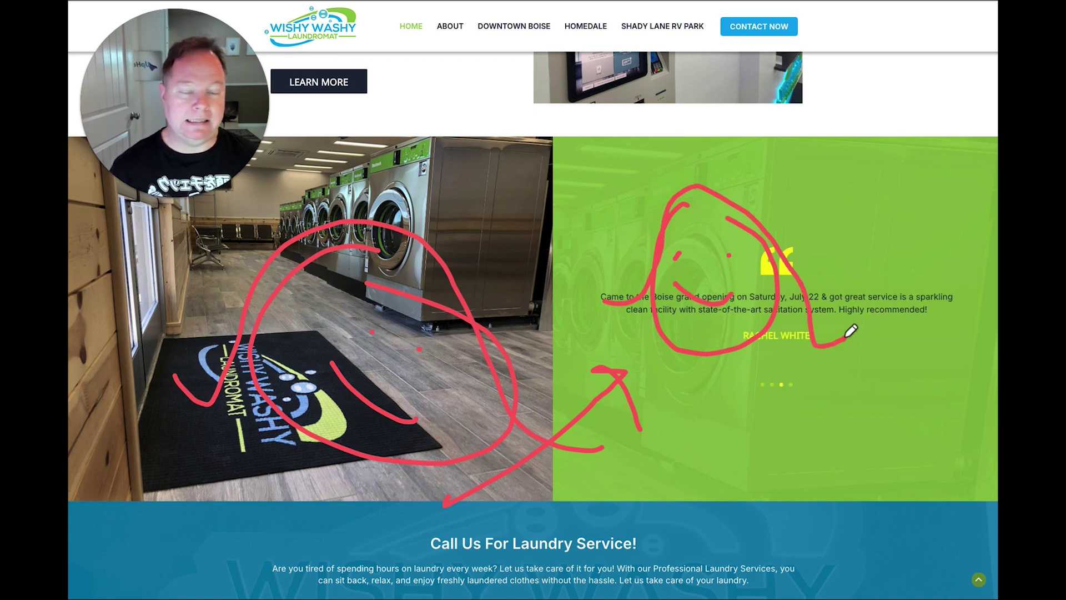
Step: Draw a red box with a check mark beside the second figure, and clear all annotations
mouse_move(853, 216)
mouse_down()
mouse_move(989, 486)
mouse_move(858, 218)
mouse_up()
drag(858, 333, 986, 245)
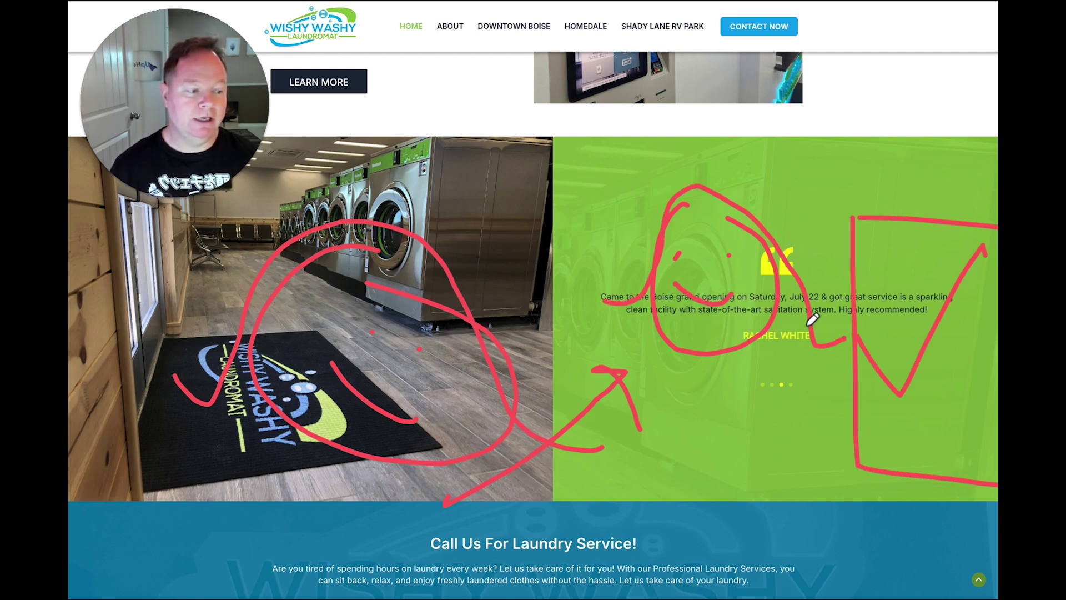
drag(318, 401, 509, 383)
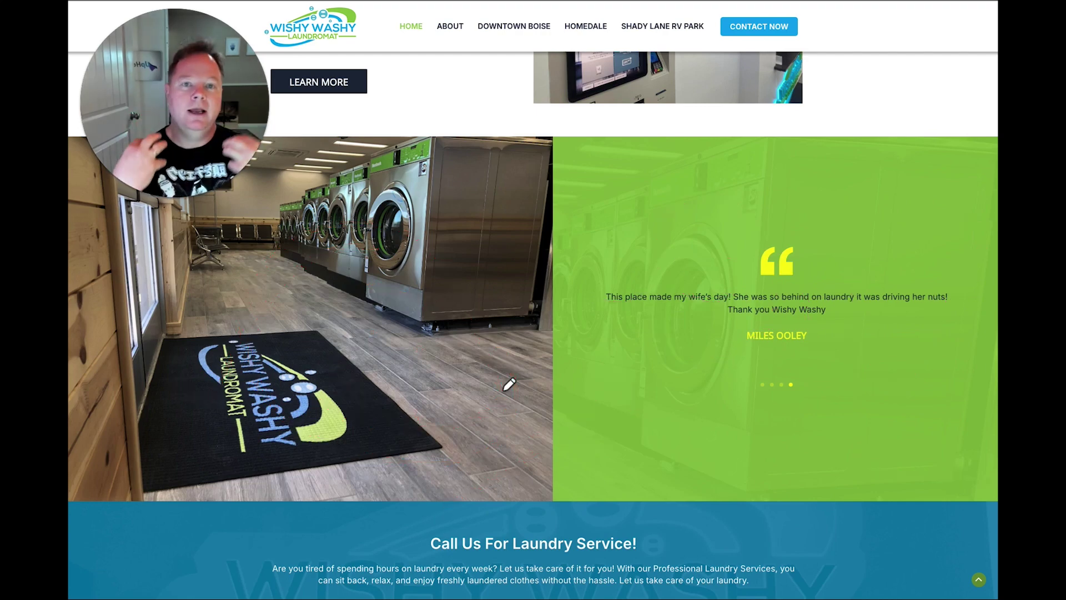
Step: Review the Call Us For Laundry Service section and footer, and switch to the website analysis in Google Docs
scroll(504, 390, down, 5)
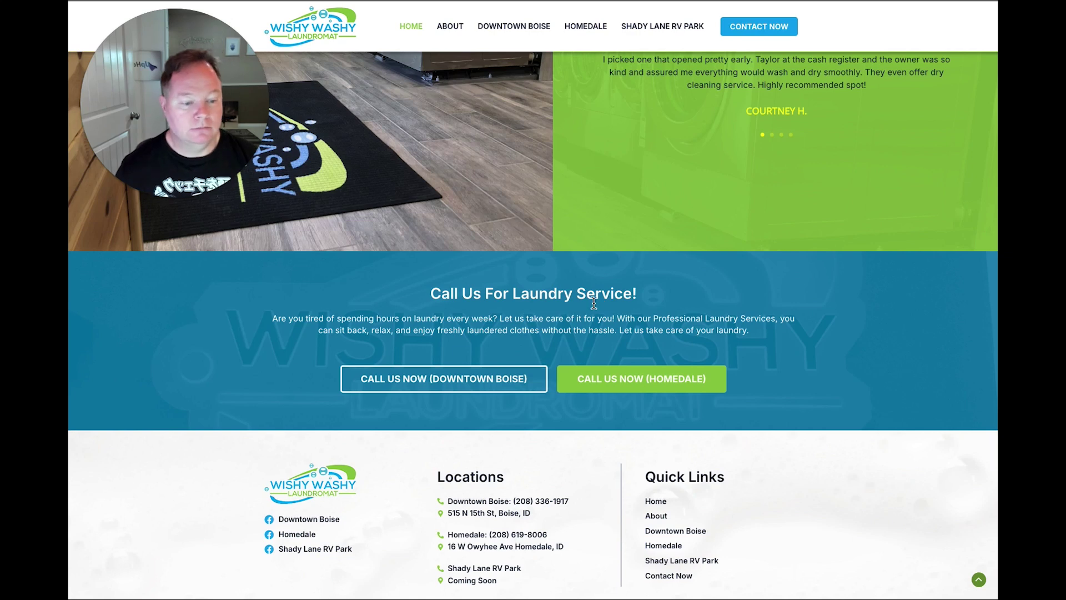
scroll(737, 330, down, 1)
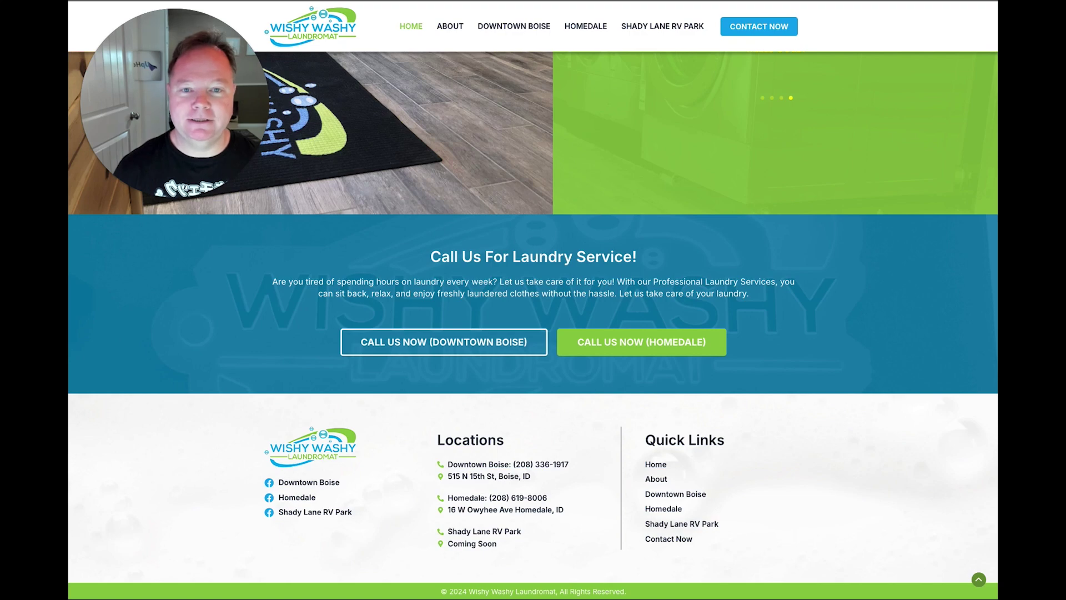
key(super+Tab)
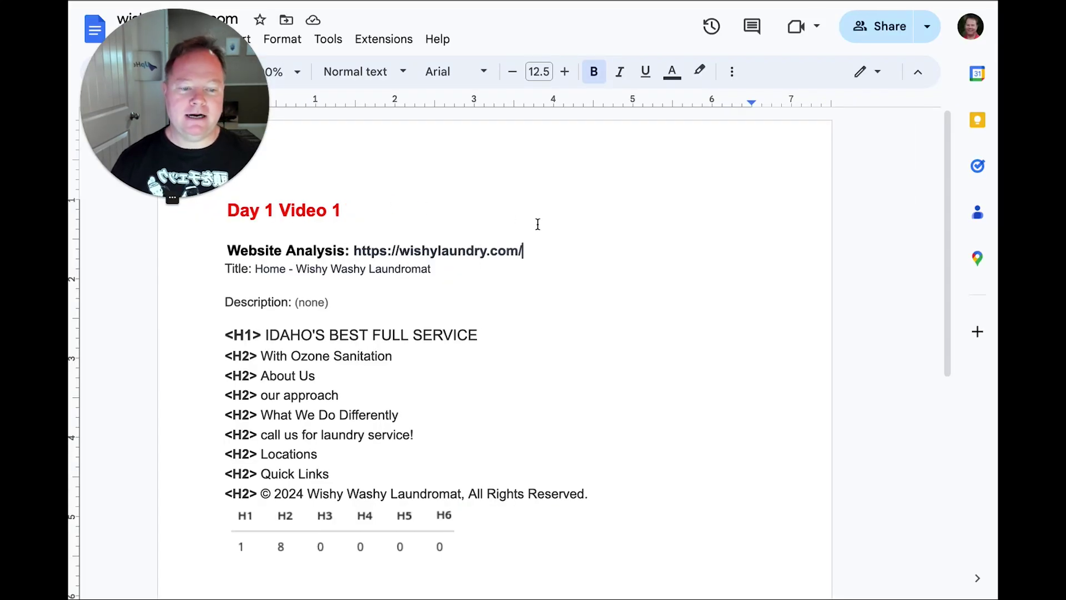
scroll(538, 224, down, 2)
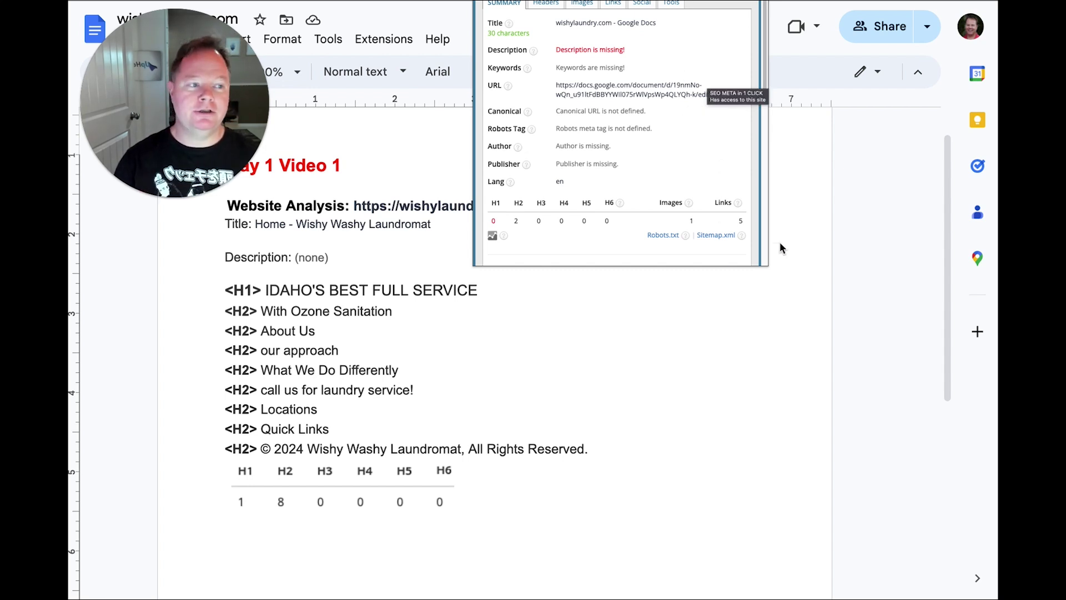
click(444, 226)
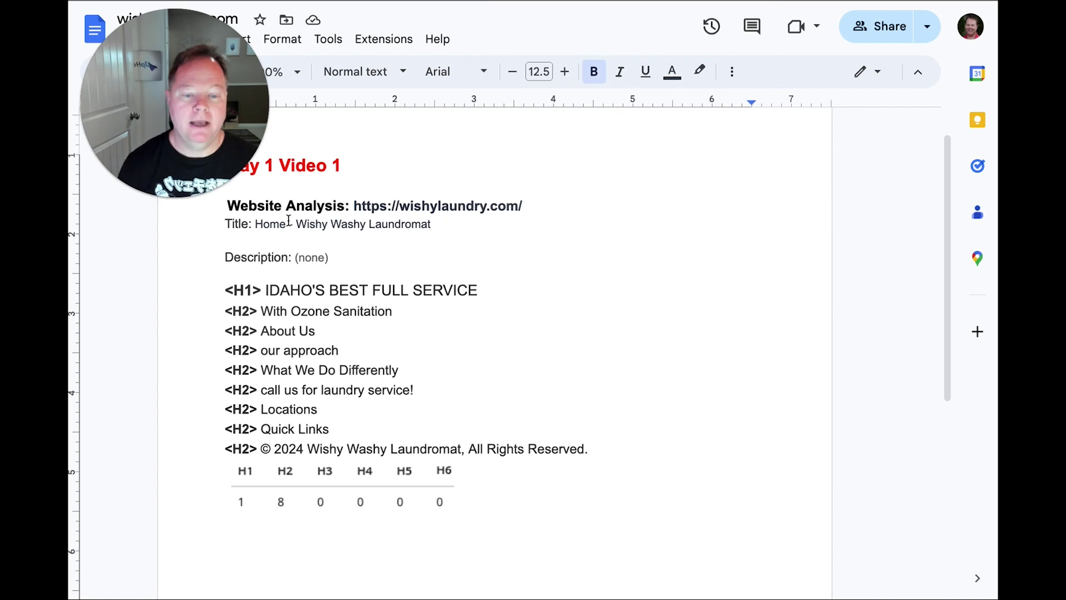
Step: Highlight the homepage title text "Home - Wishy Washy Laundromat" under the website analysis heading, and clear the selection
drag(227, 223, 422, 374)
click(638, 333)
click(468, 236)
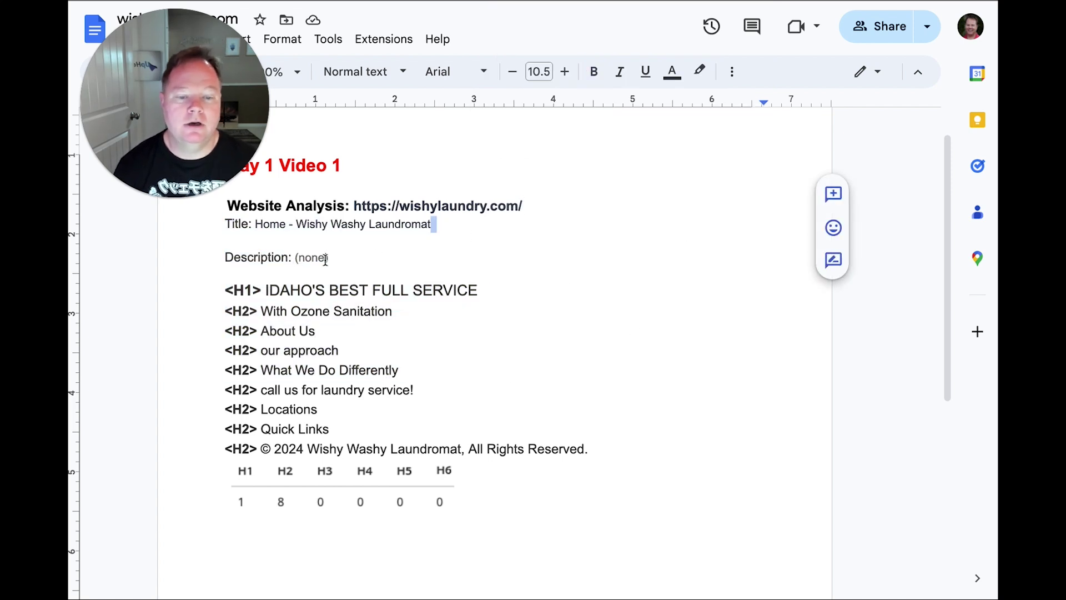
drag(256, 226, 431, 230)
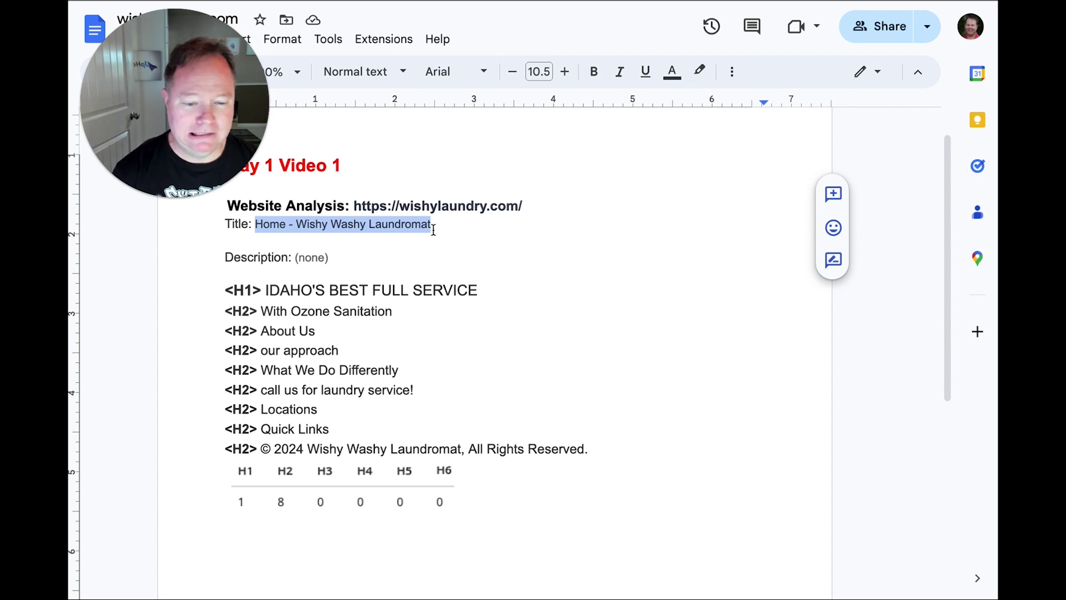
click(433, 229)
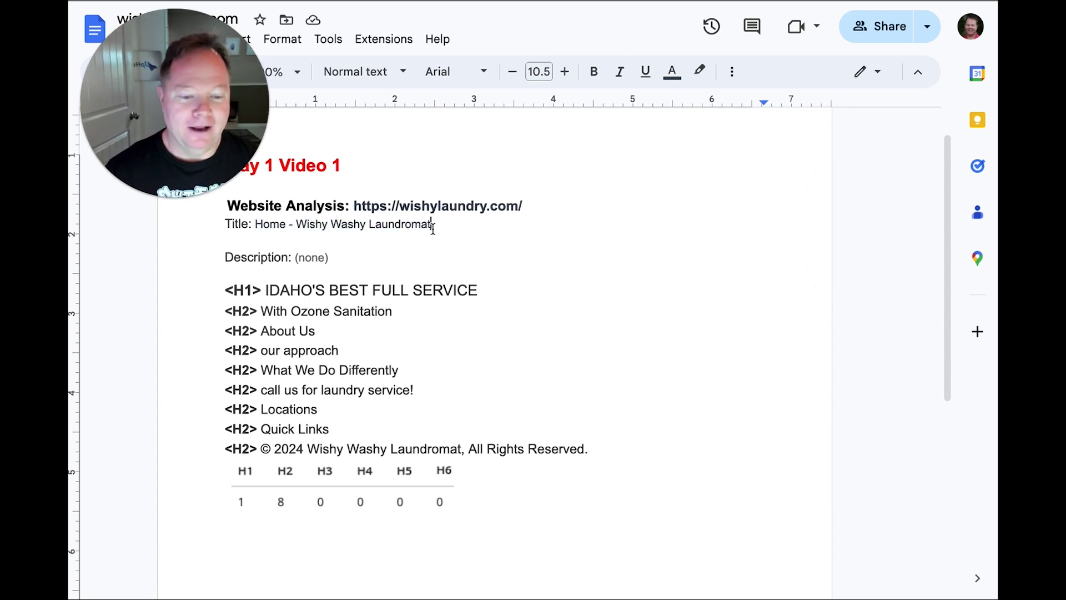
Step: Replace "Home -" at the start of the page title with "Boise Laundromat- kickin ass taking names-"
double_click(280, 229)
click(257, 228)
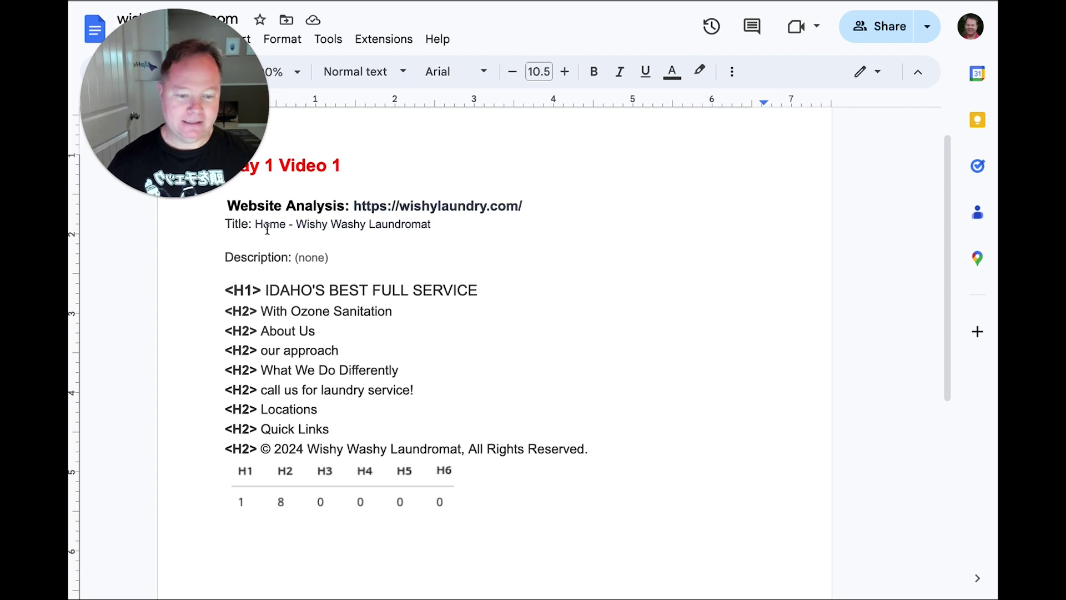
double_click(267, 229)
key(Delete)
key(Delete)
key(Delete)
key(Delete)
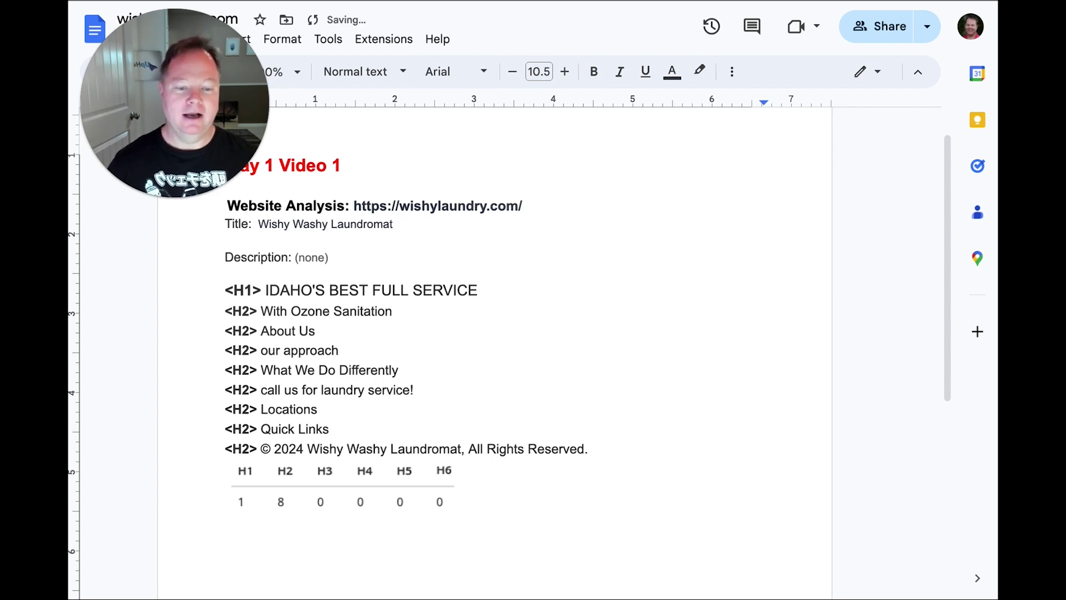
text(Boise Laundrom)
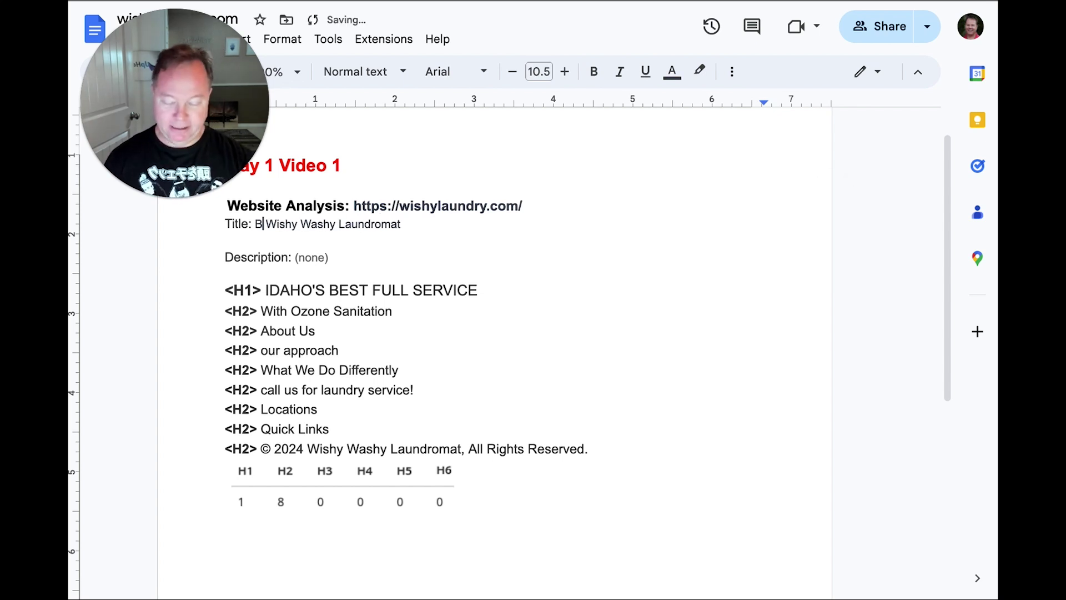
text(at)
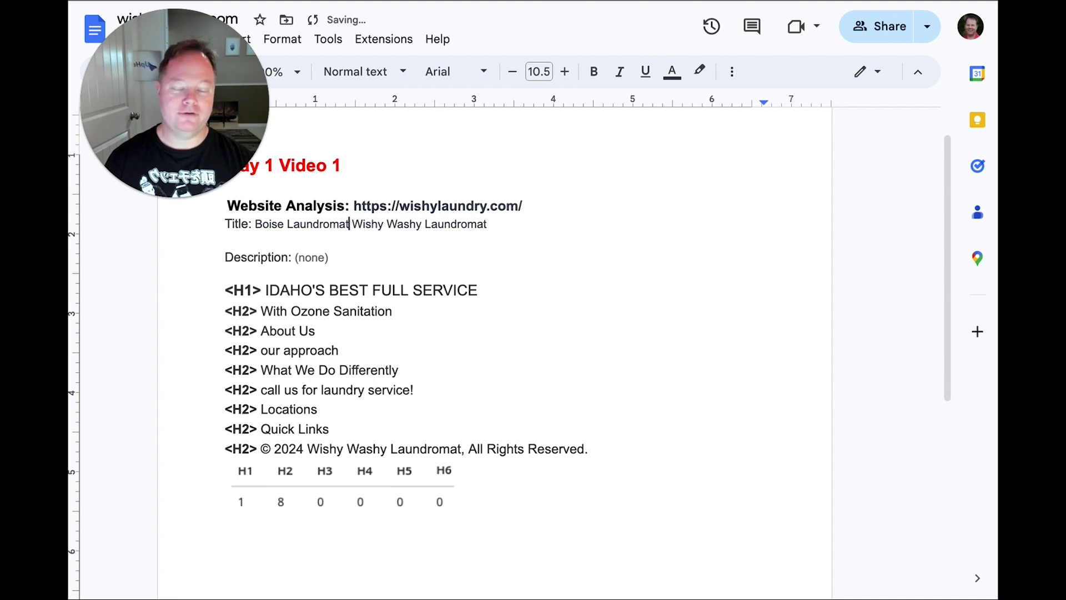
text(- kickin ass taking name)
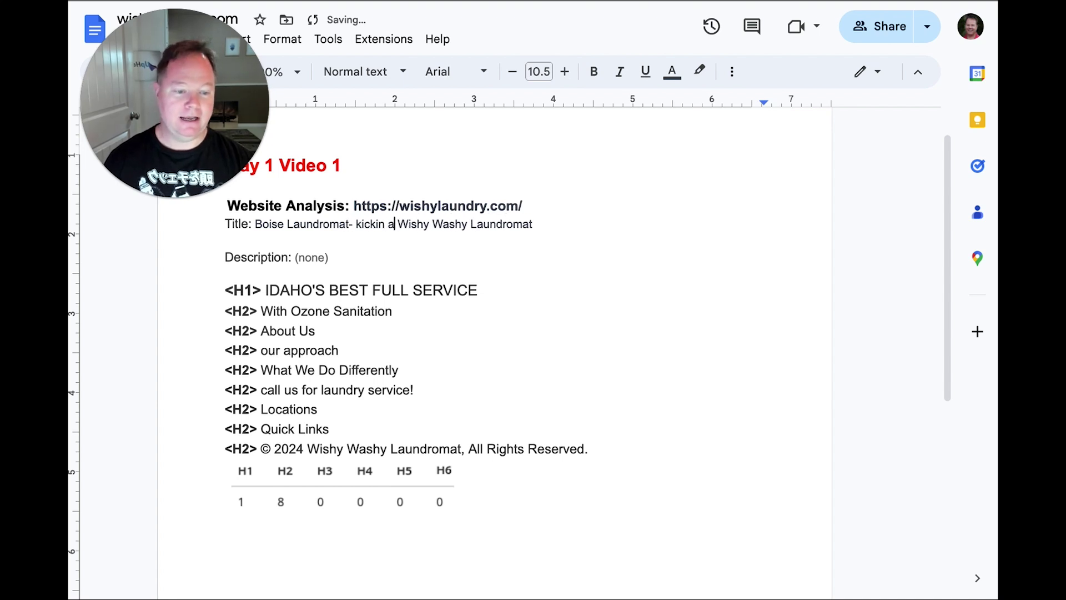
text(s-)
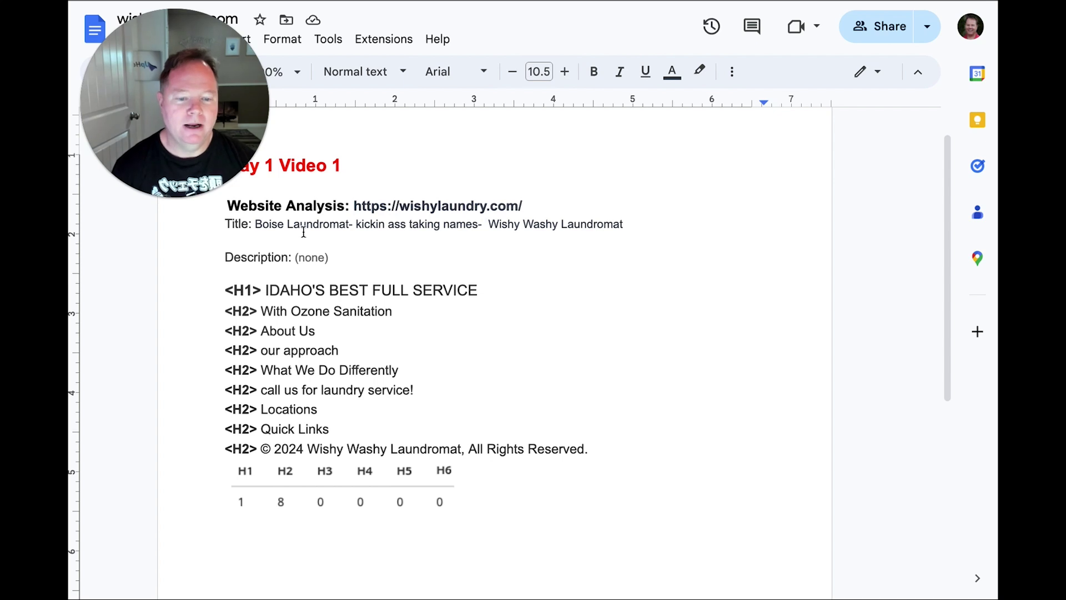
Step: Replace "kickin ass taking names-" in the page title with "Laundry Services"
double_click(271, 225)
double_click(327, 225)
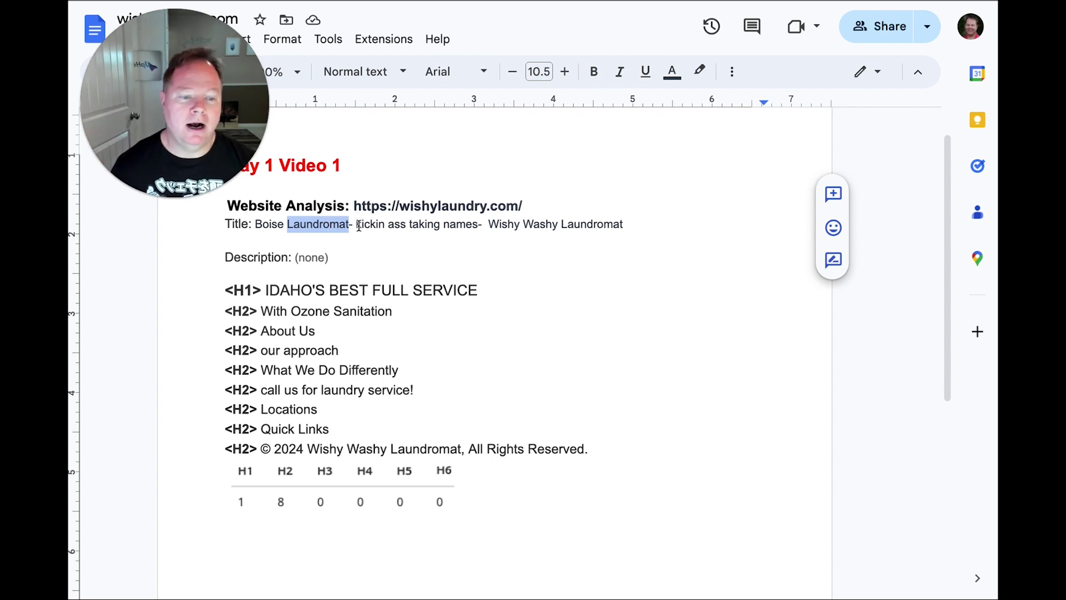
drag(356, 224, 485, 226)
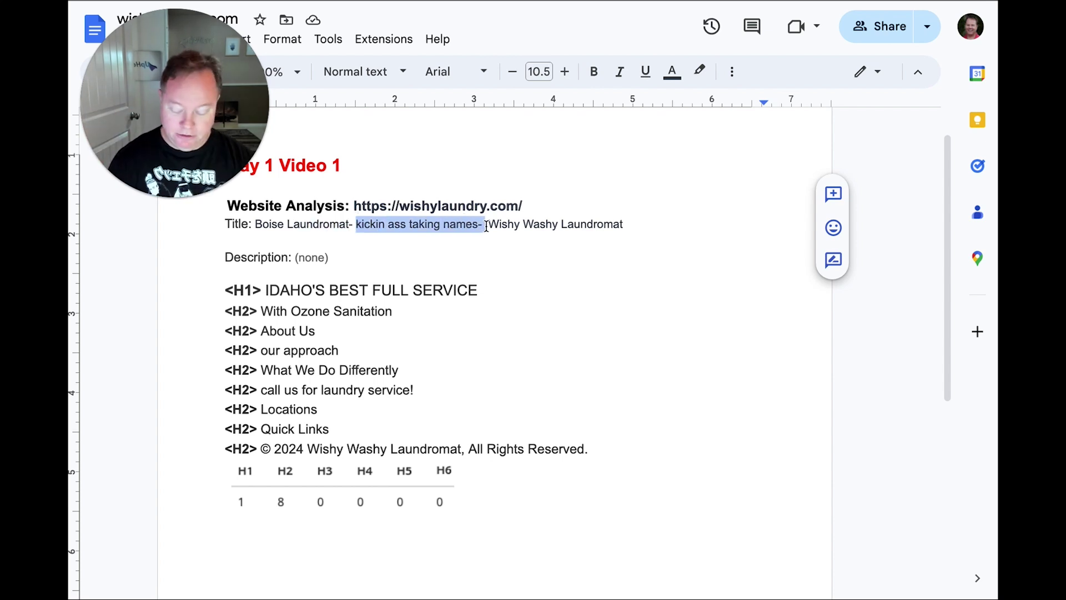
text(Laundry Service)
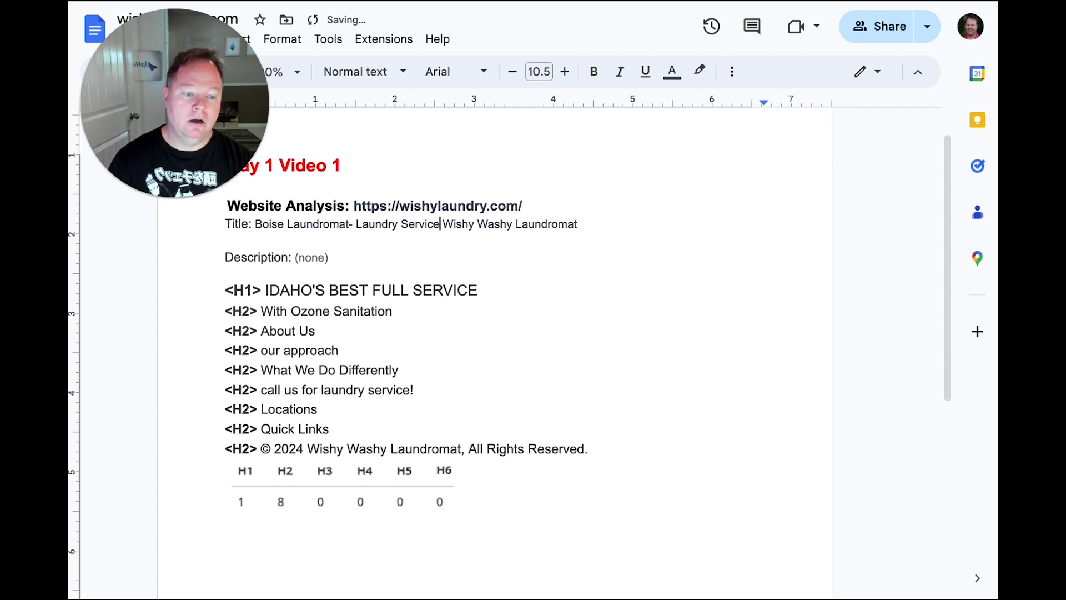
text(s)
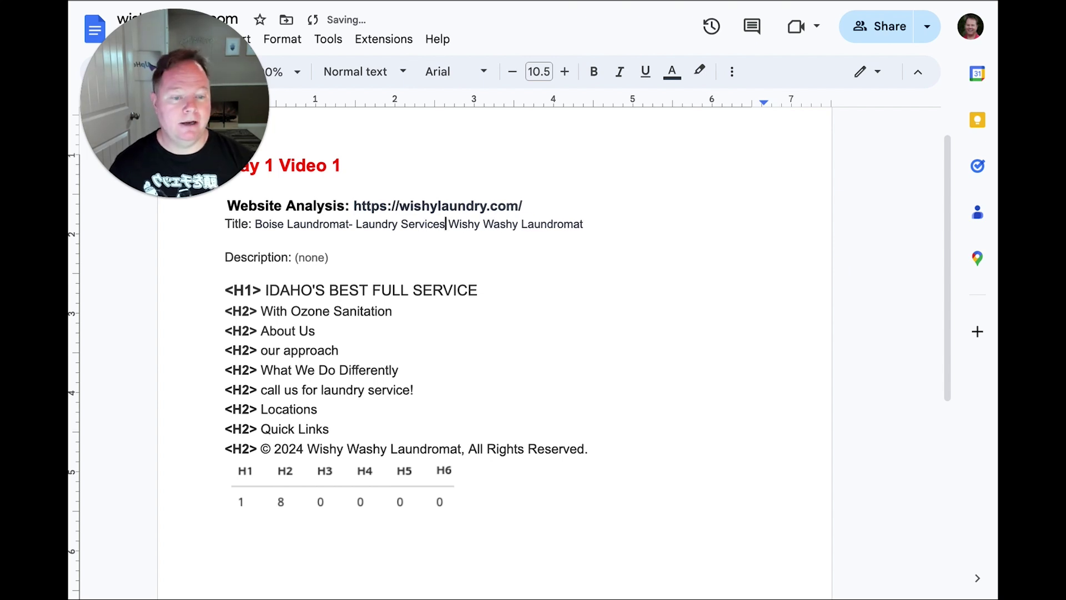
Step: Examine the meta description line, highlighting its "(none)" entry and clearing the selection
scroll(648, 268, down, 1)
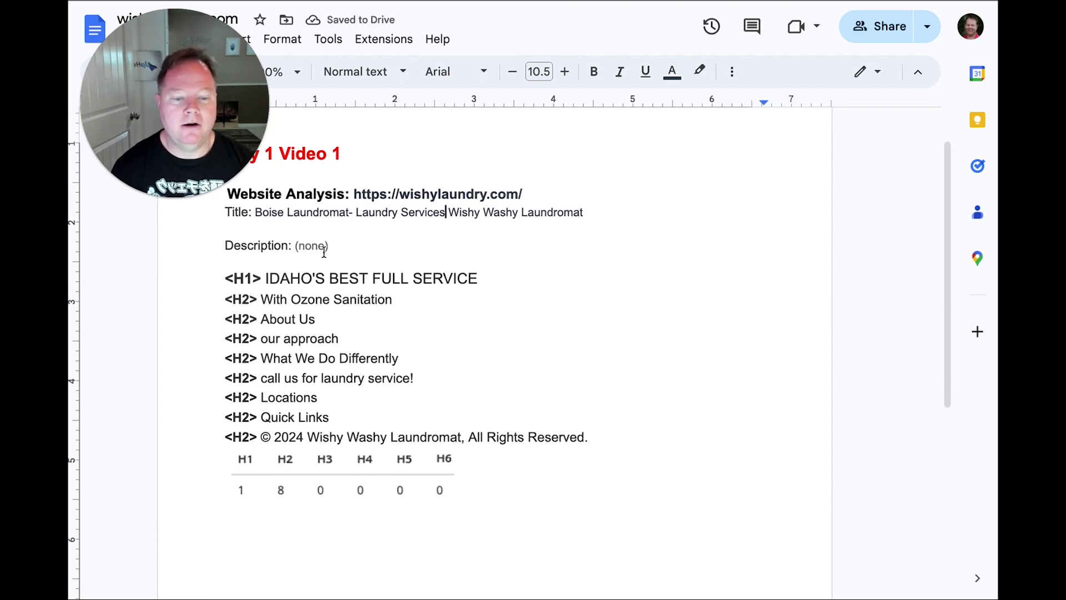
scroll(447, 244, down, 1)
double_click(362, 232)
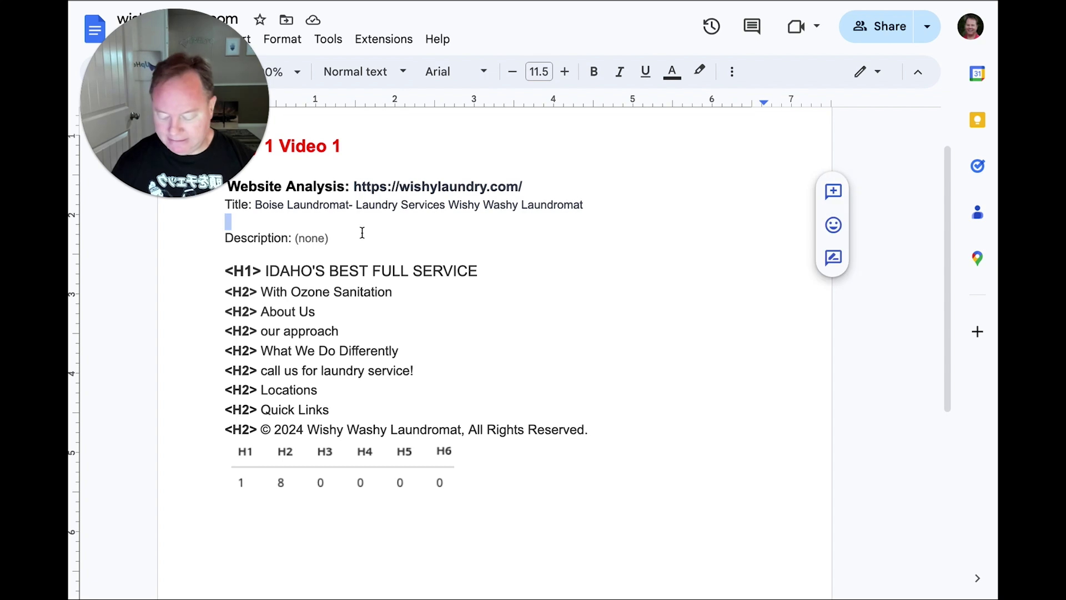
double_click(255, 239)
double_click(348, 239)
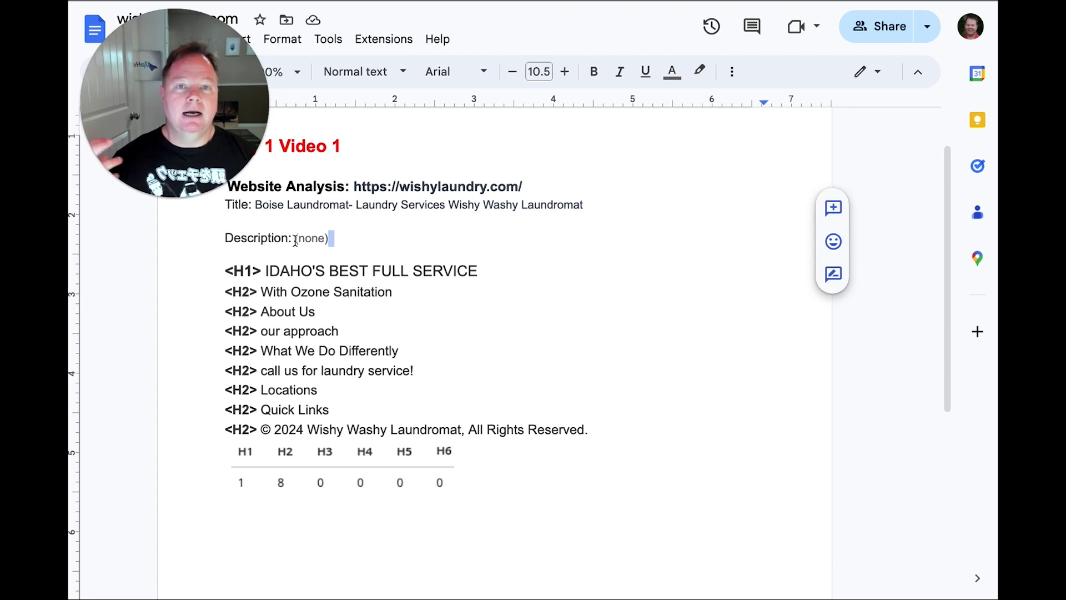
drag(295, 240, 331, 240)
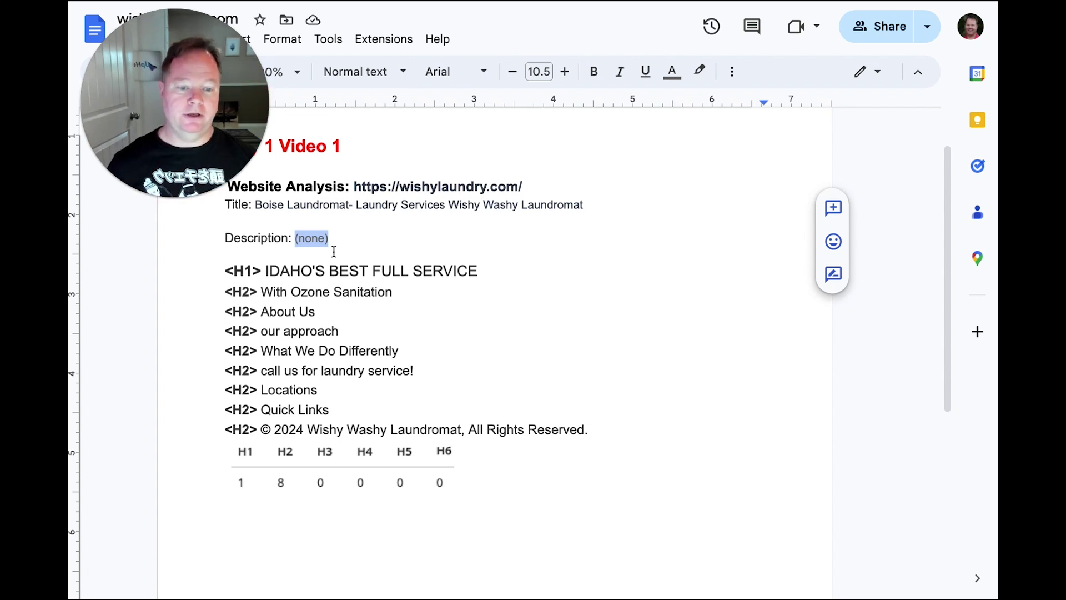
click(335, 242)
scroll(336, 242, down, 1)
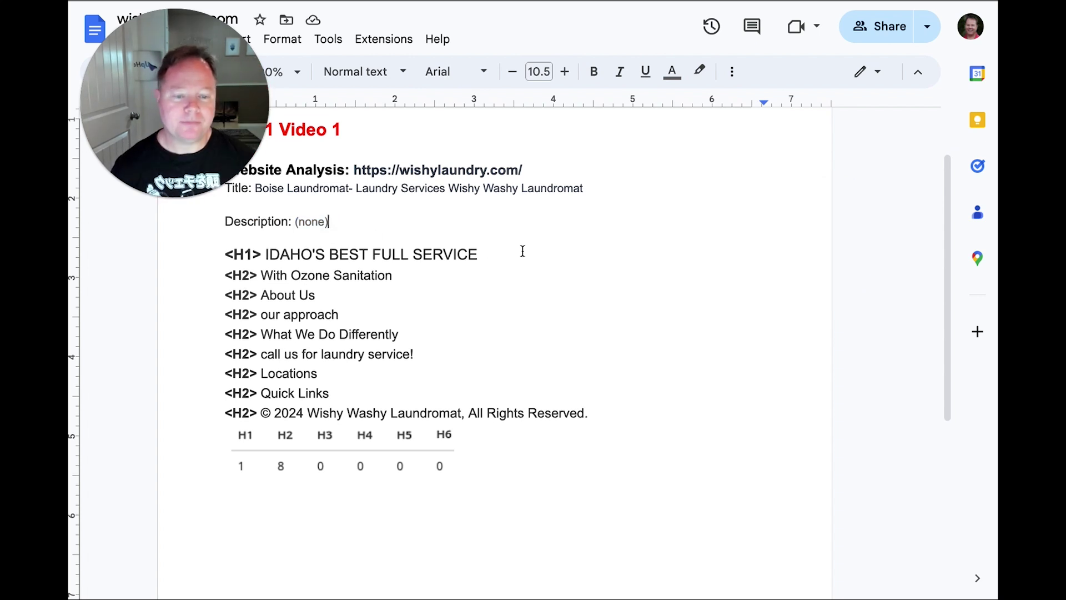
Step: Compare the title with the H1, highlighting "Boise Laundromat- Laundry Services" and "IDAHO'S BEST FULL SERVICE", and clear the selection
scroll(523, 251, up, 1)
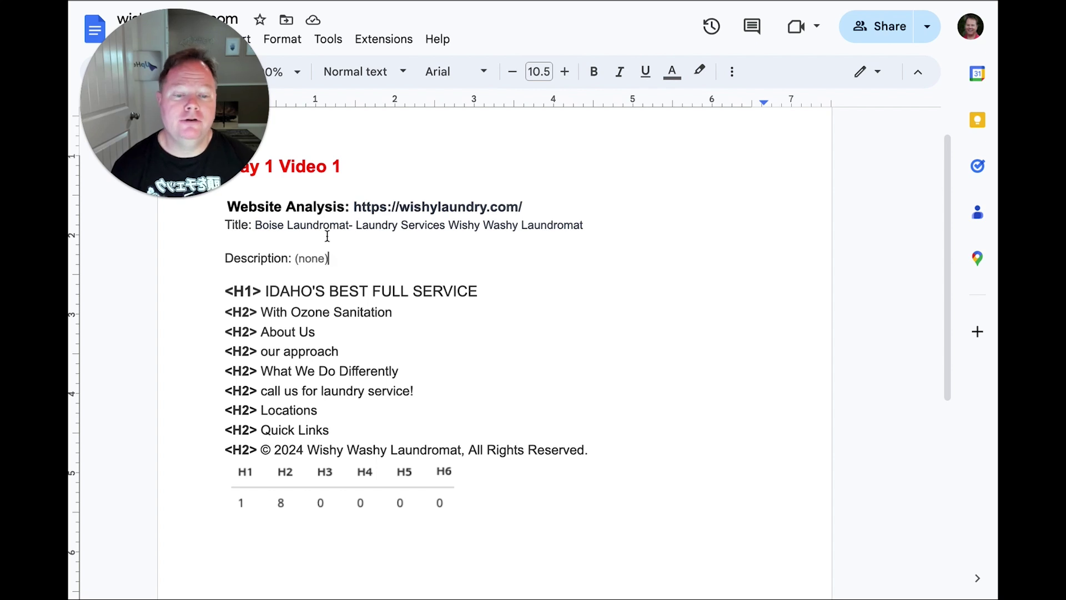
scroll(528, 262, down, 1)
drag(254, 222, 448, 222)
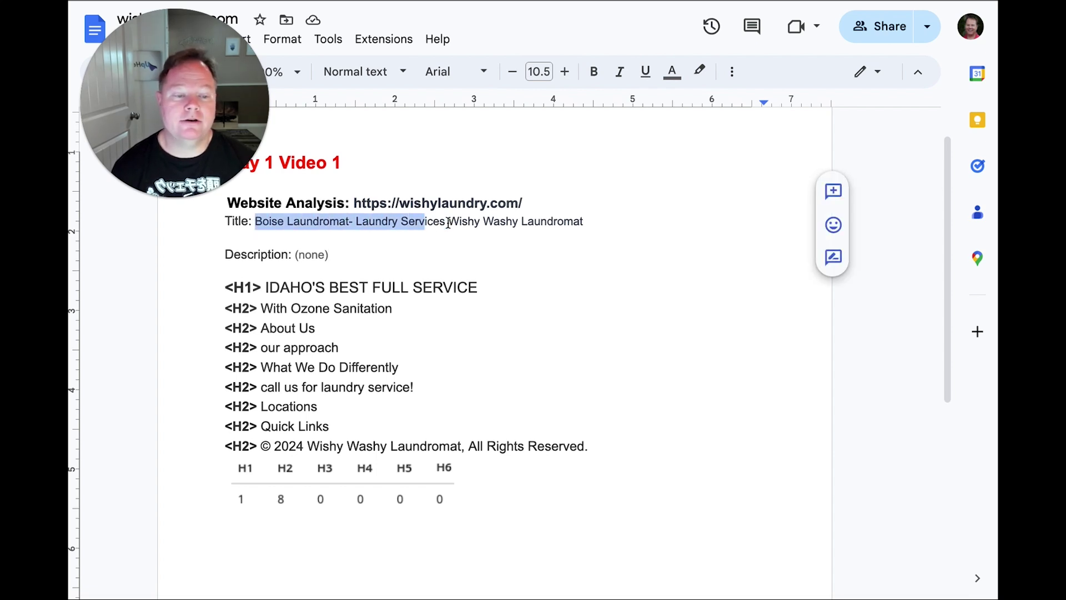
drag(262, 287, 455, 287)
scroll(557, 305, down, 1)
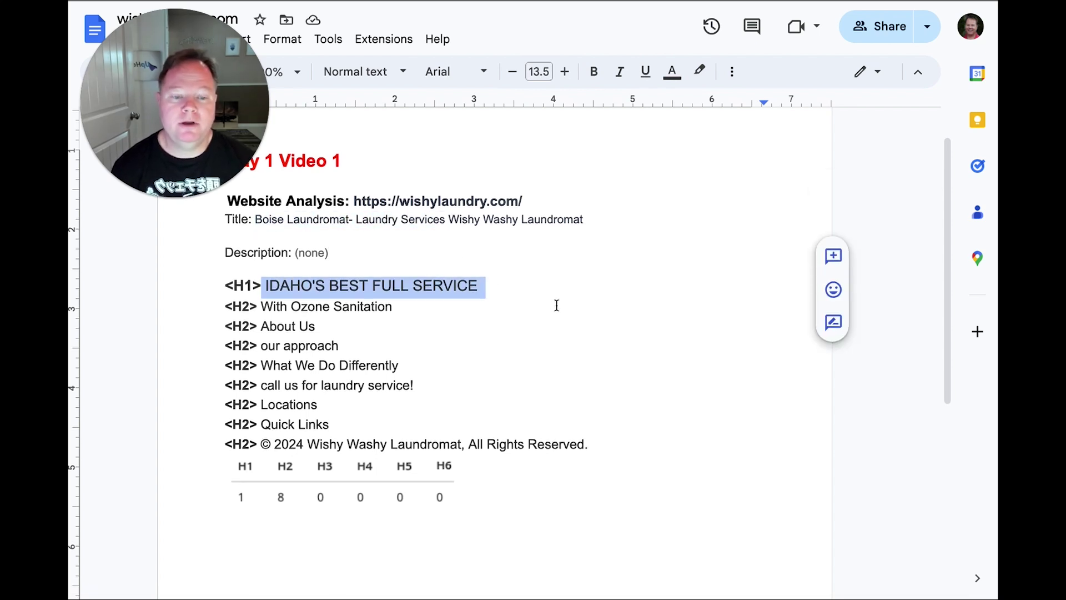
click(557, 305)
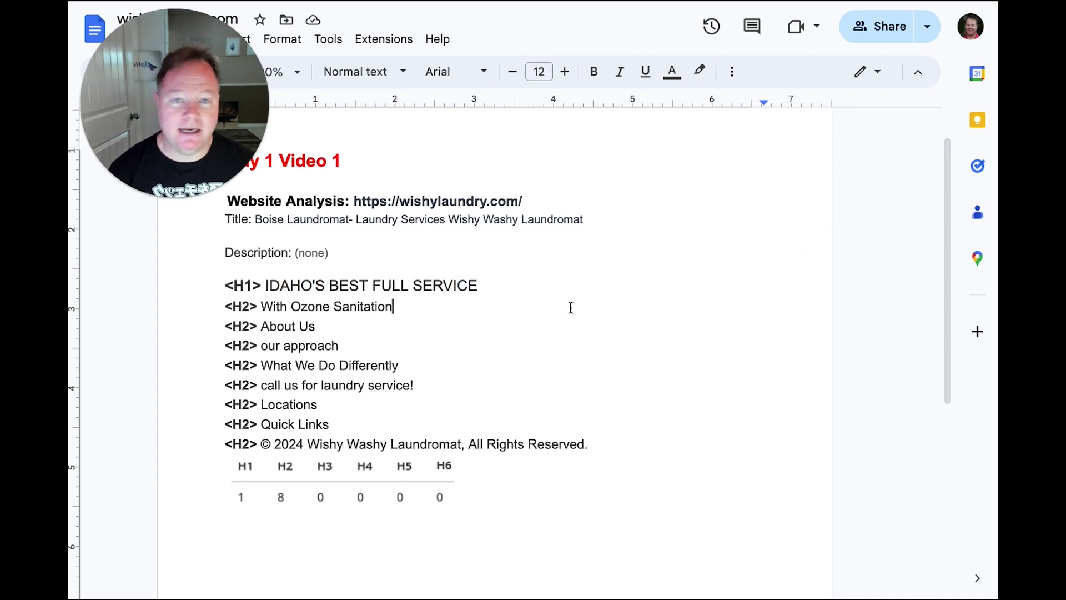
Step: Check the homepage's hero heading on the Wishy Washy website, and return to the website analysis document
key(ctrl+Tab)
scroll(848, 398, up, 10)
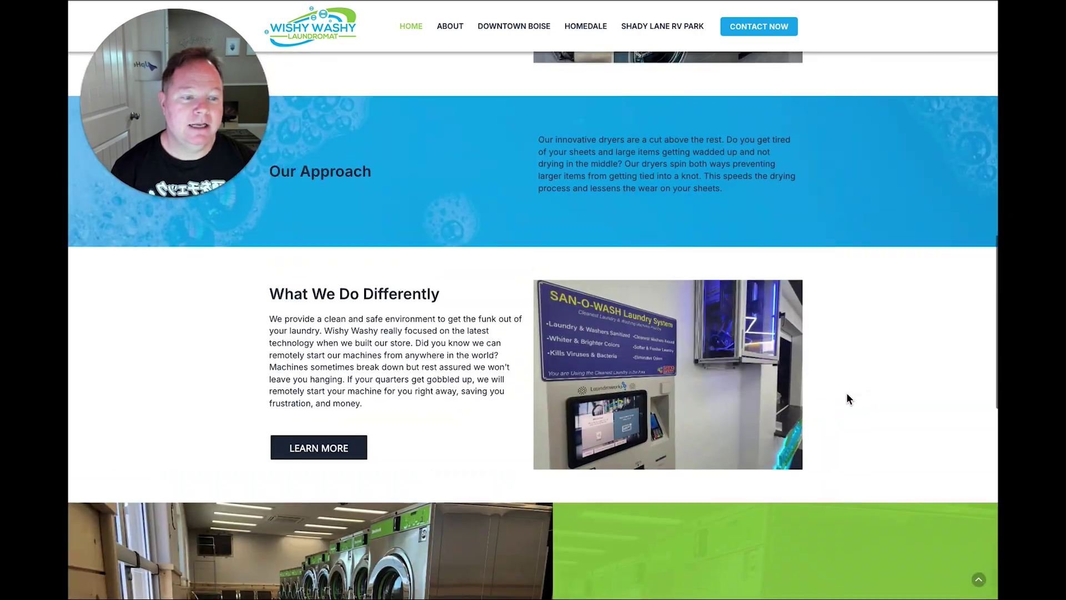
scroll(868, 392, up, 10)
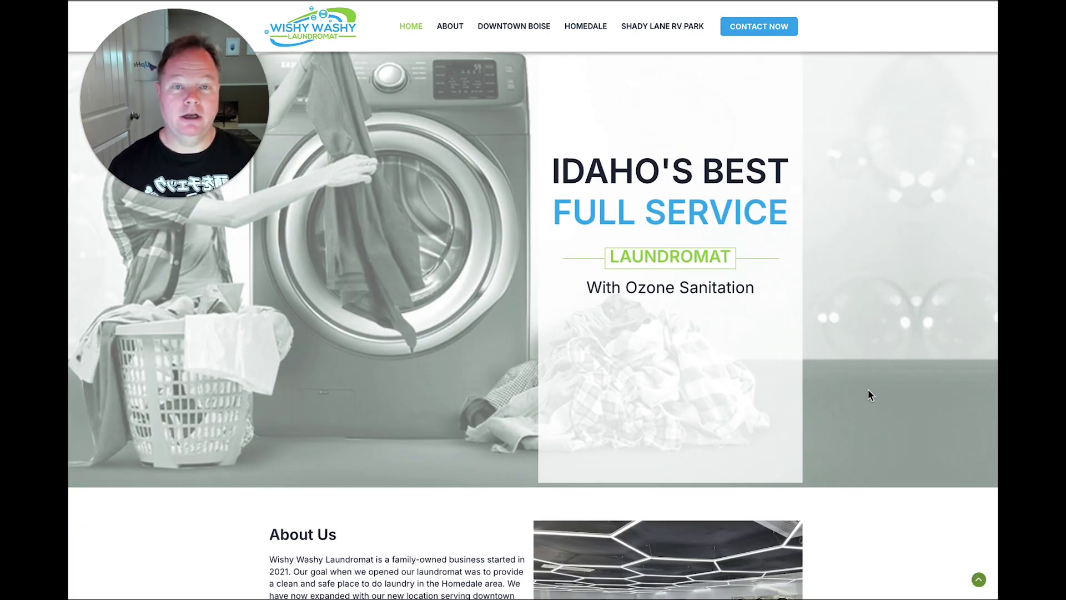
key(ctrl+shift+Tab)
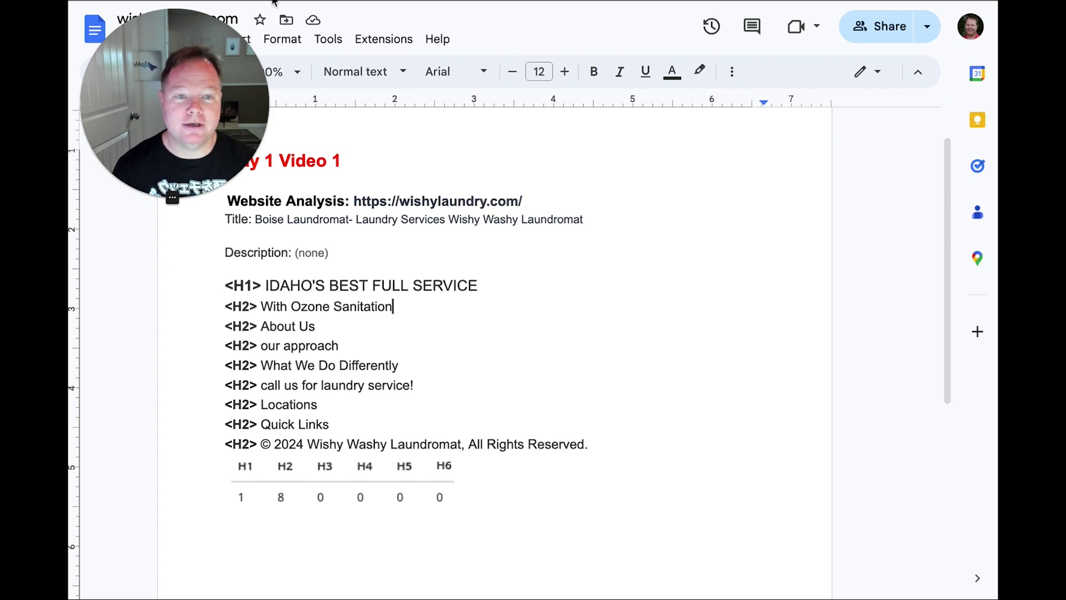
Step: Compare the Wishy Washy homepage's hero text with the H1 and first H2 in the analysis document, highlighting each and clearing the selection
key(ctrl+Tab)
drag(554, 166, 781, 293)
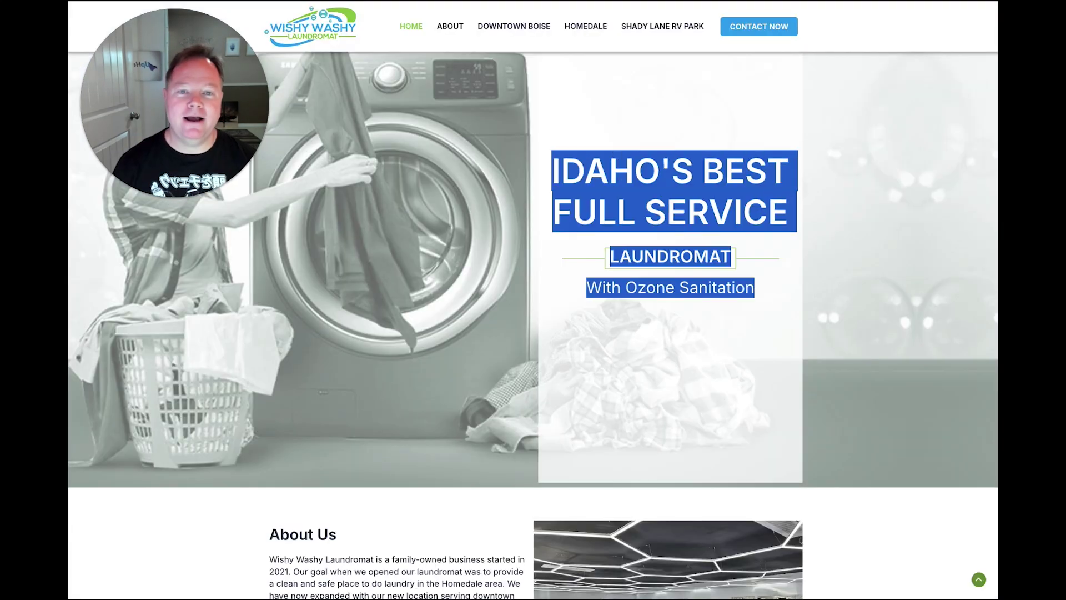
key(ctrl+shift+Tab)
drag(266, 286, 500, 312)
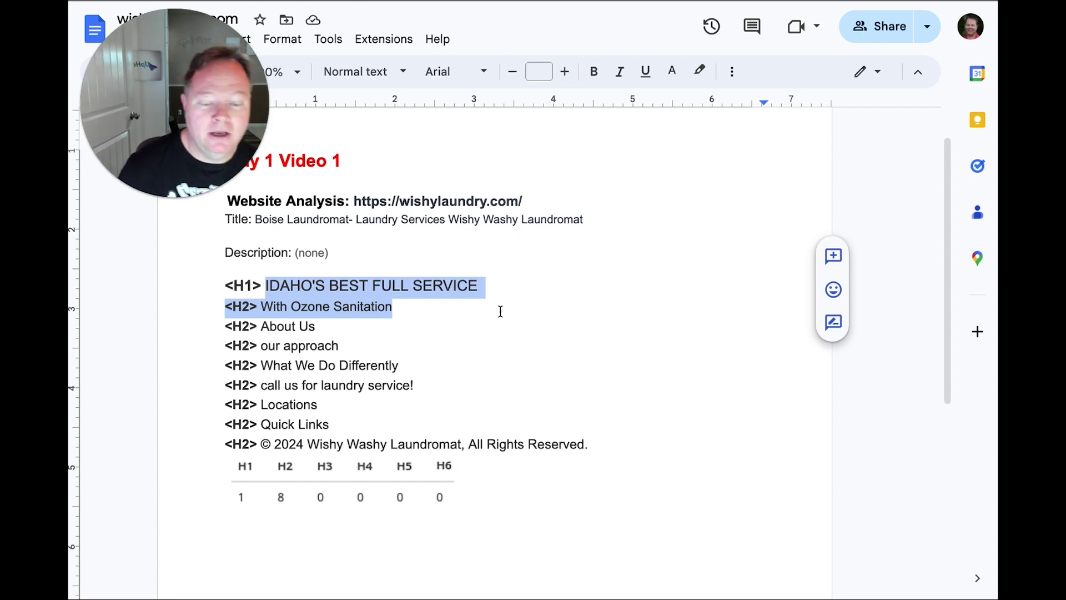
click(502, 312)
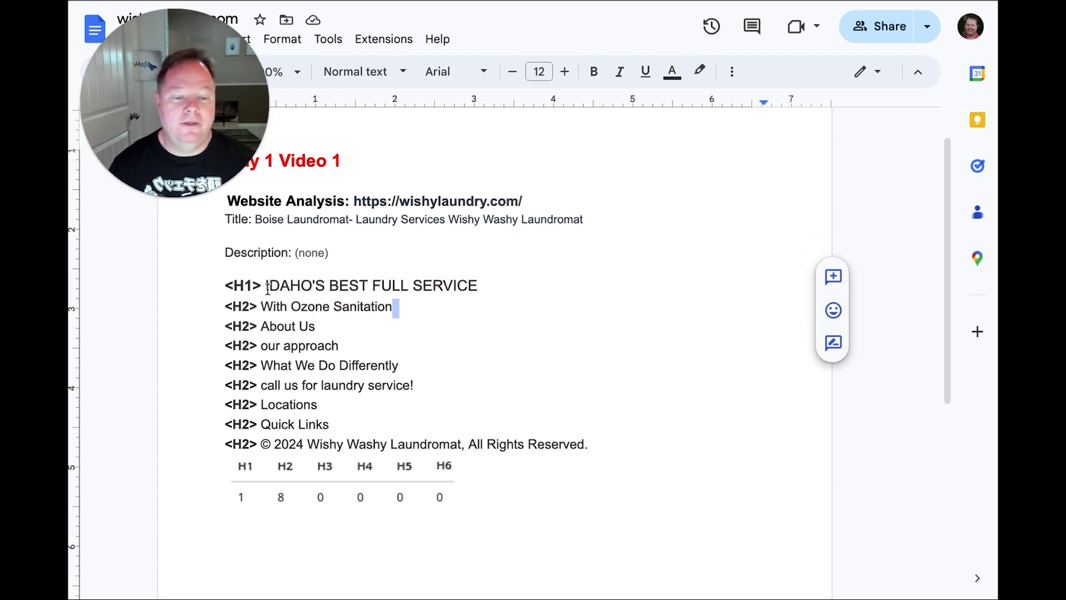
drag(267, 286, 488, 285)
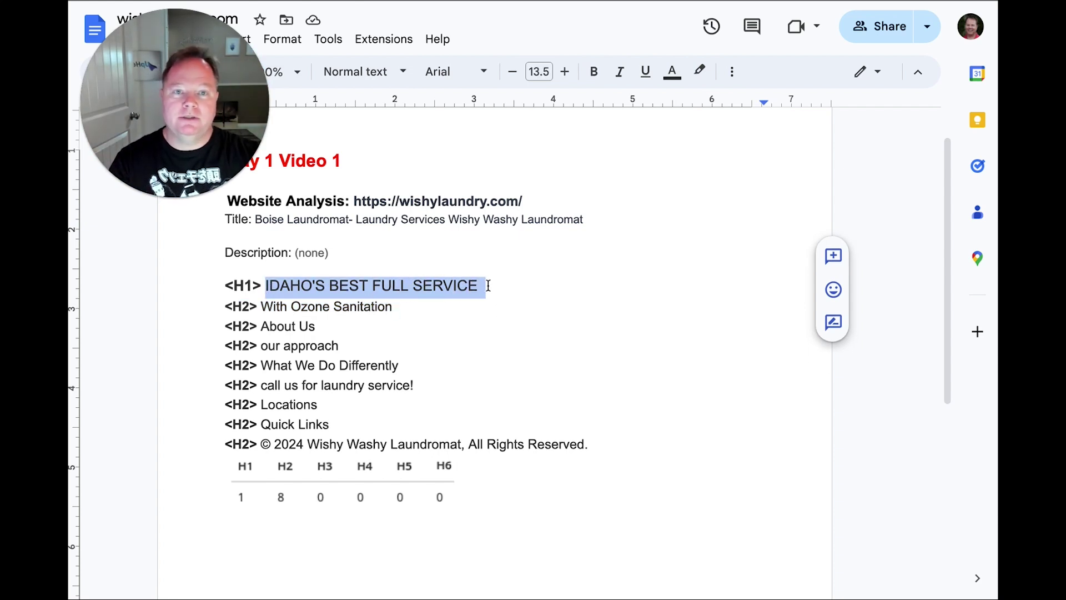
click(489, 286)
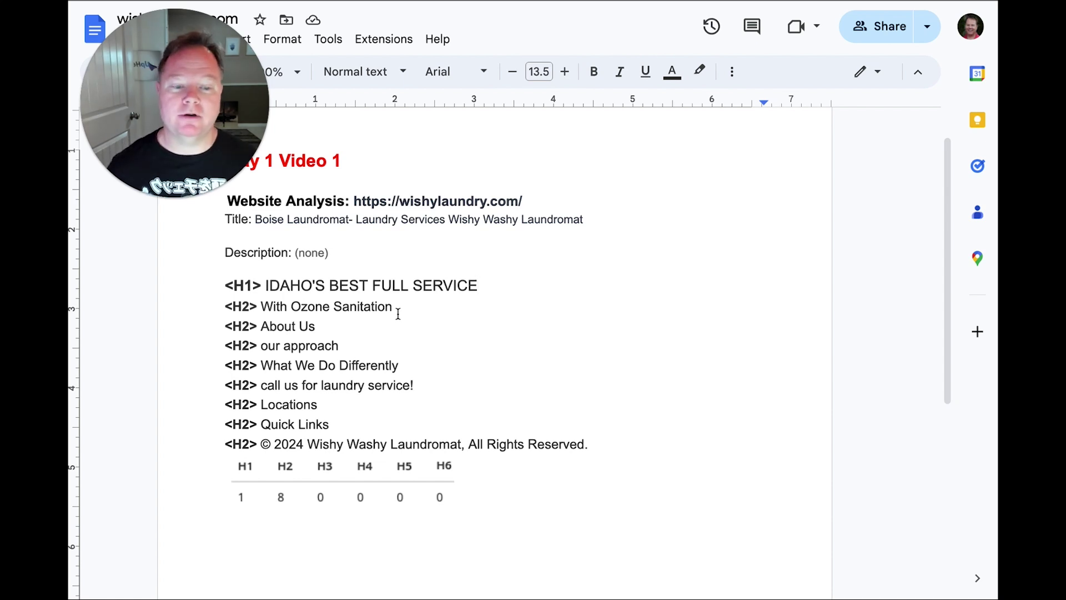
Step: Replace "IDAHO'S" with "Boise" in the H1 line
double_click(289, 286)
text(Boi)
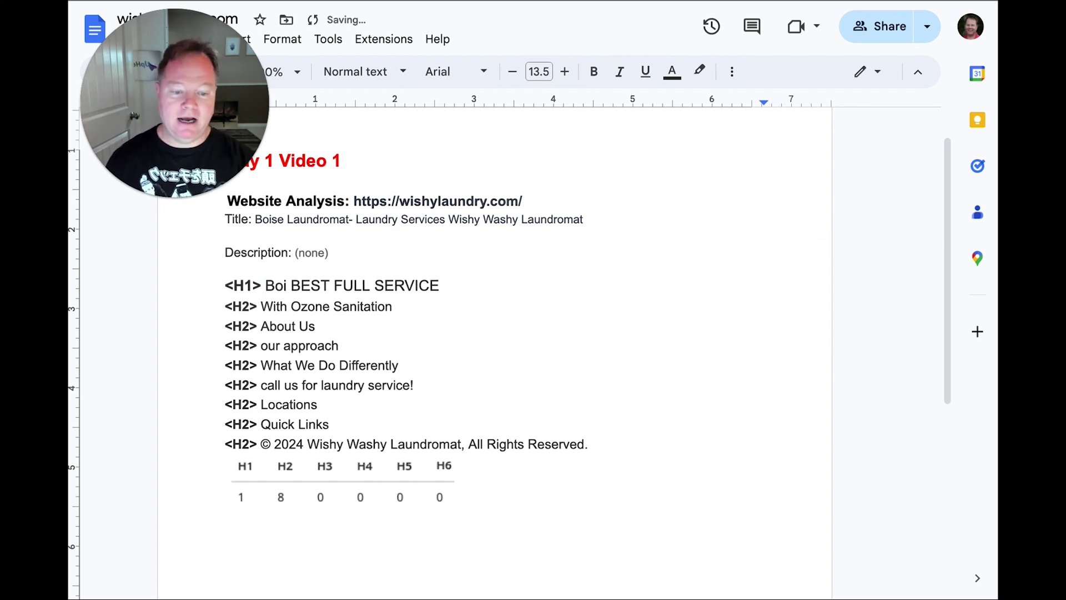
text(se)
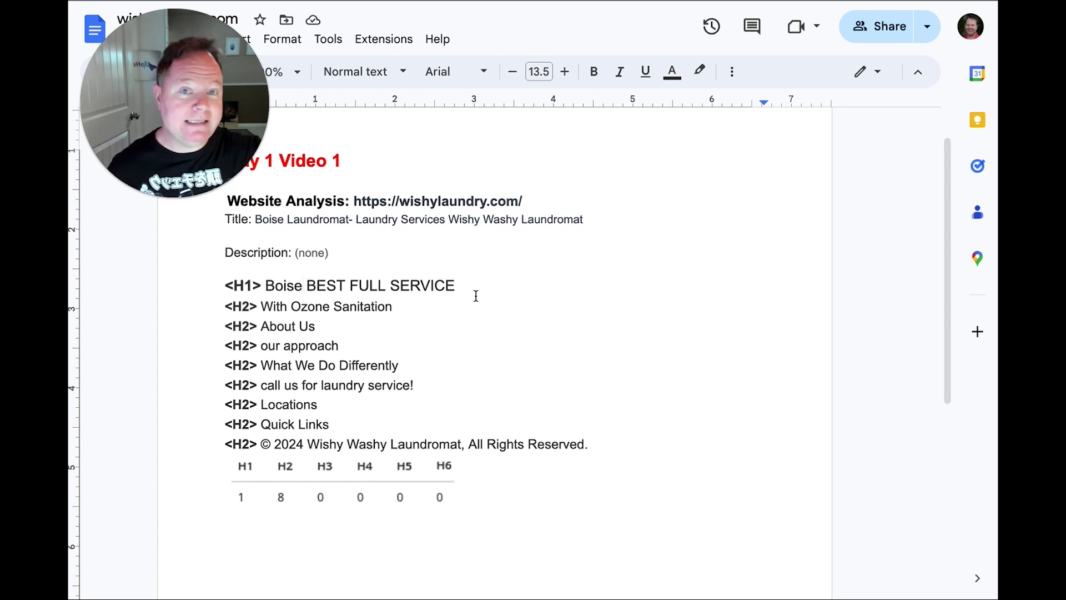
Step: Review the H2 headings from "With Ozone Sanitation" to "Quick Links", highlighting the list and individual headings down to "laundry service!"
scroll(476, 295, down, 1)
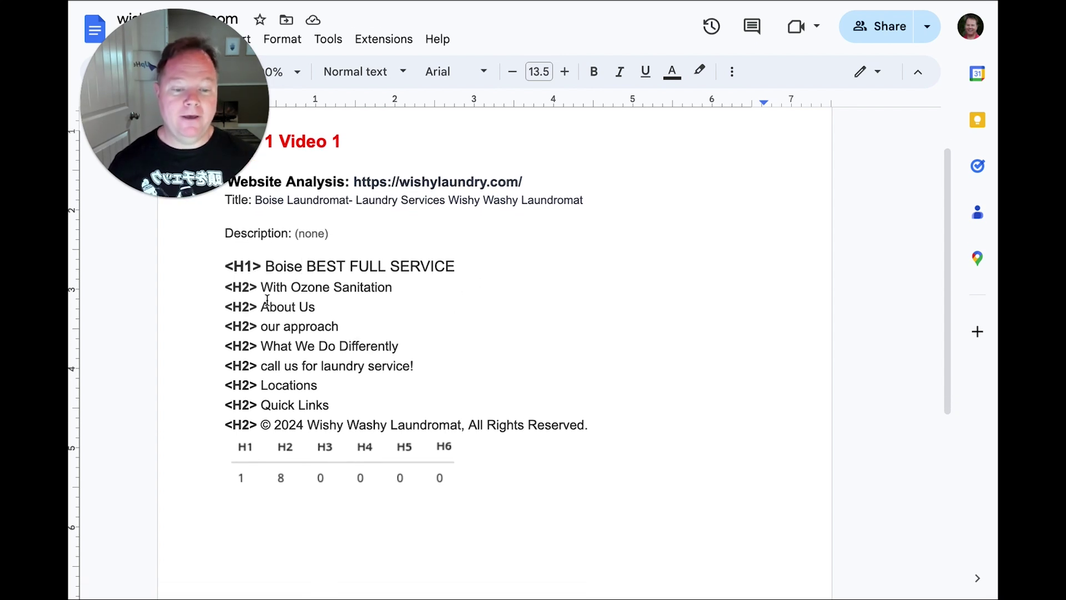
drag(261, 288, 360, 404)
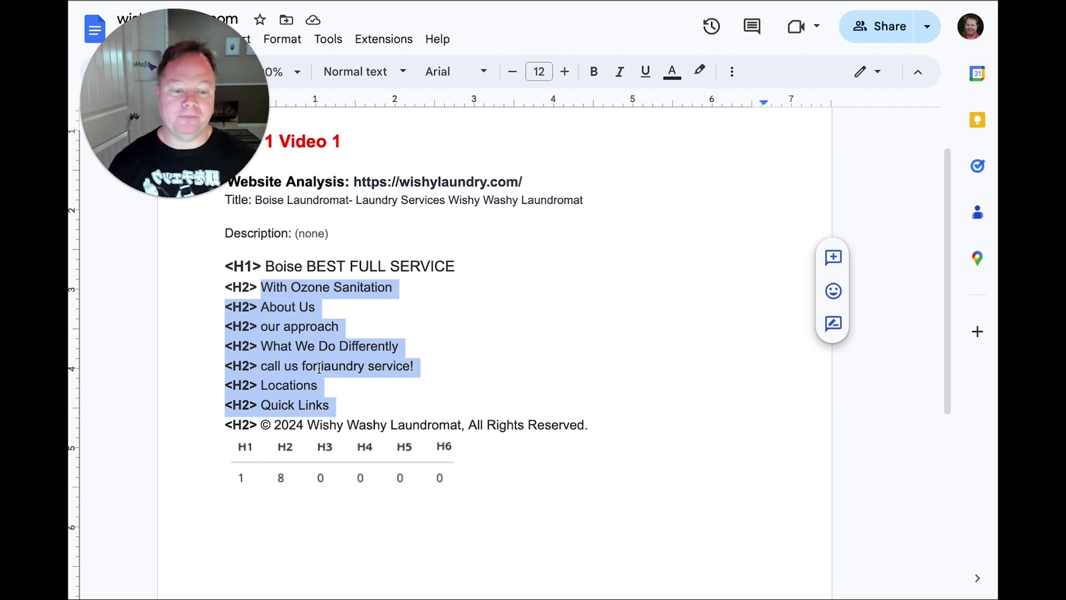
click(459, 303)
drag(261, 307, 340, 327)
drag(270, 345, 422, 370)
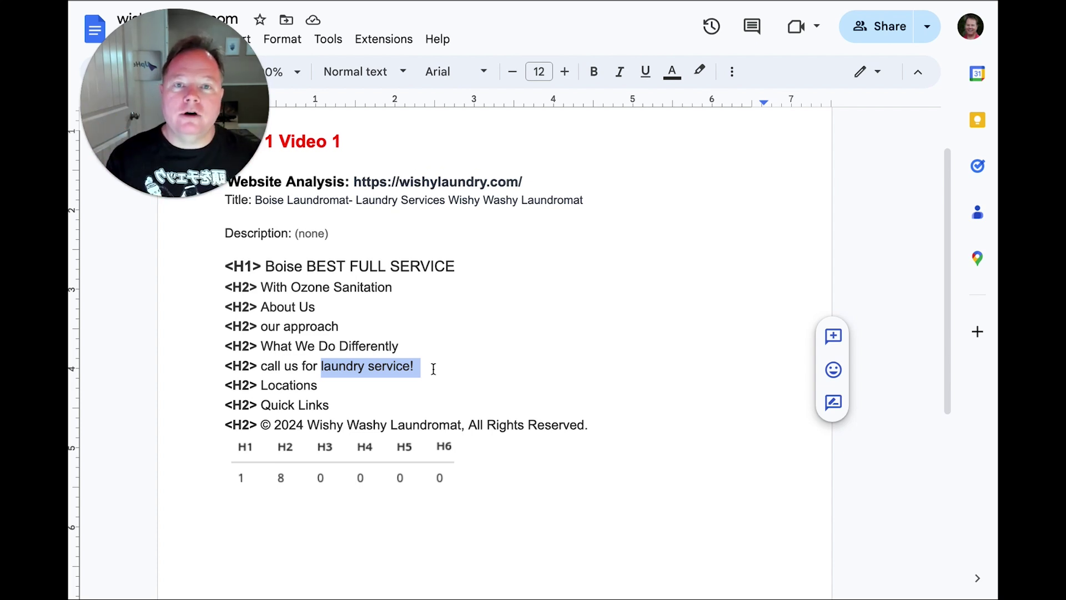
Step: Compare the H1's wording with "laundry service!" in the H2 list, and highlight the H1 through the "About Us" heading
double_click(289, 270)
click(328, 268)
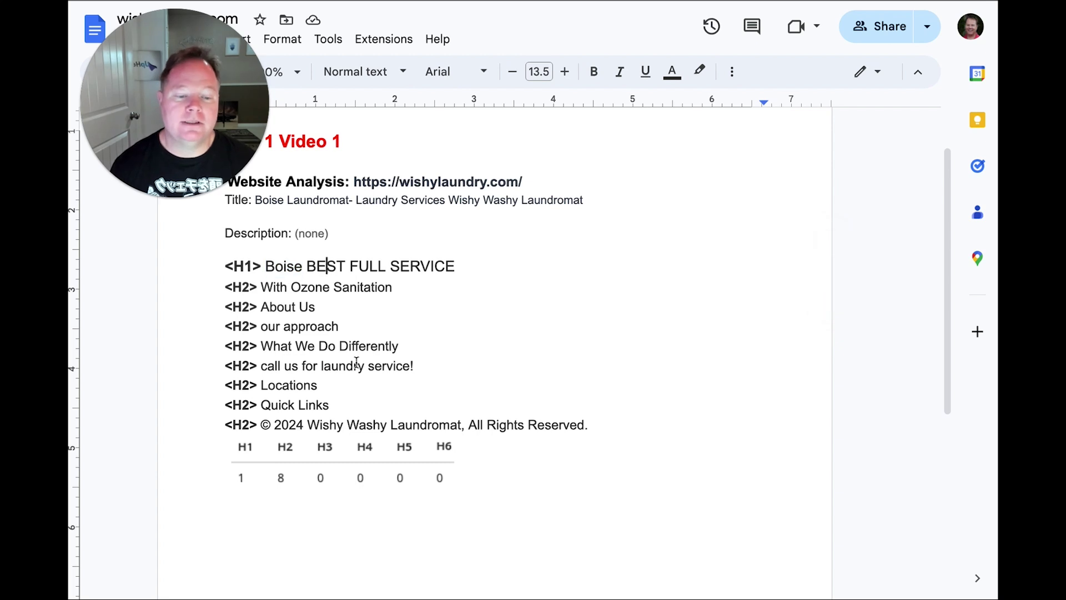
drag(321, 367, 429, 370)
click(441, 184)
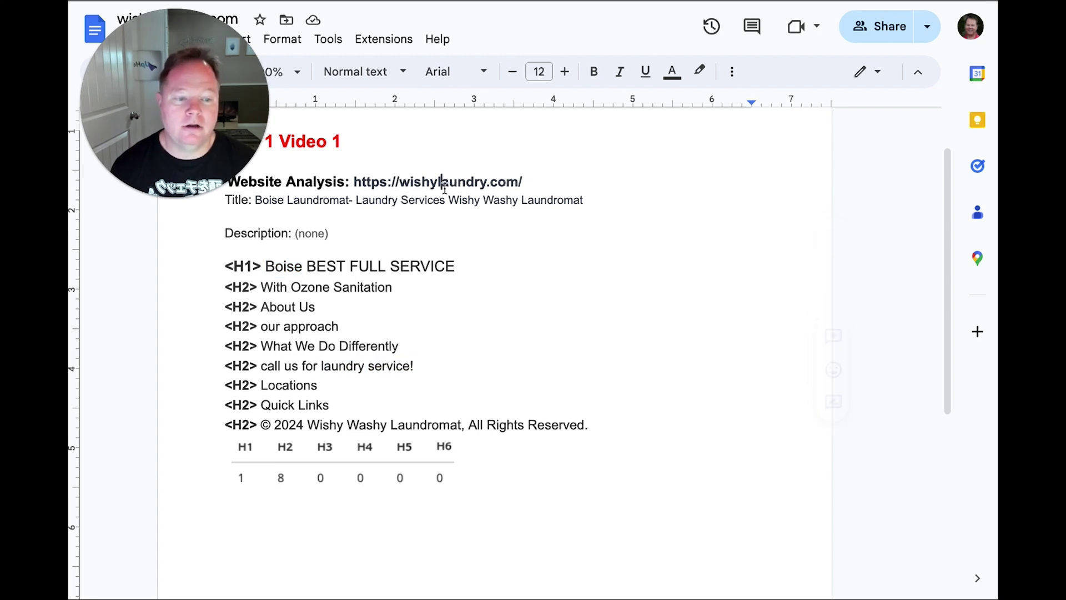
drag(265, 267, 322, 307)
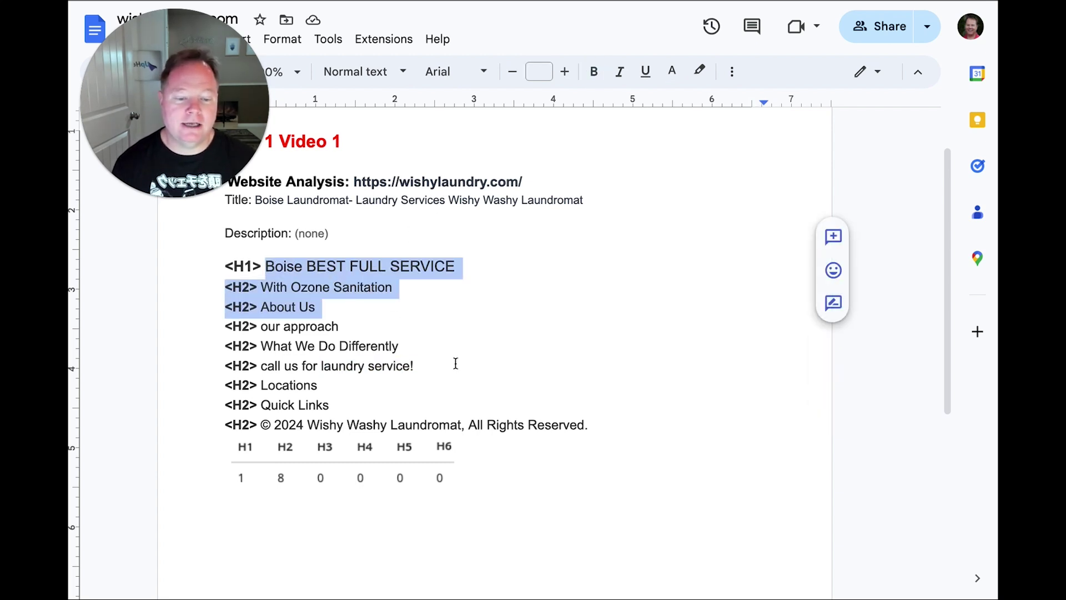
Step: Examine the last H2 headings, highlighting "Locations", "Quick Links" and the copyright line
scroll(455, 361, down, 1)
double_click(305, 360)
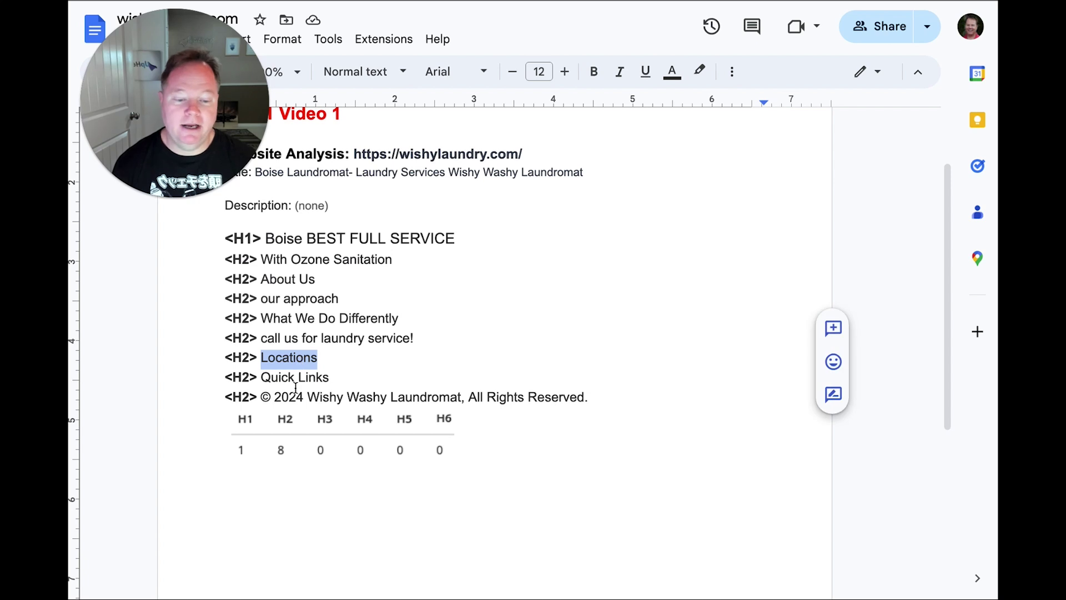
double_click(301, 378)
drag(226, 378, 606, 400)
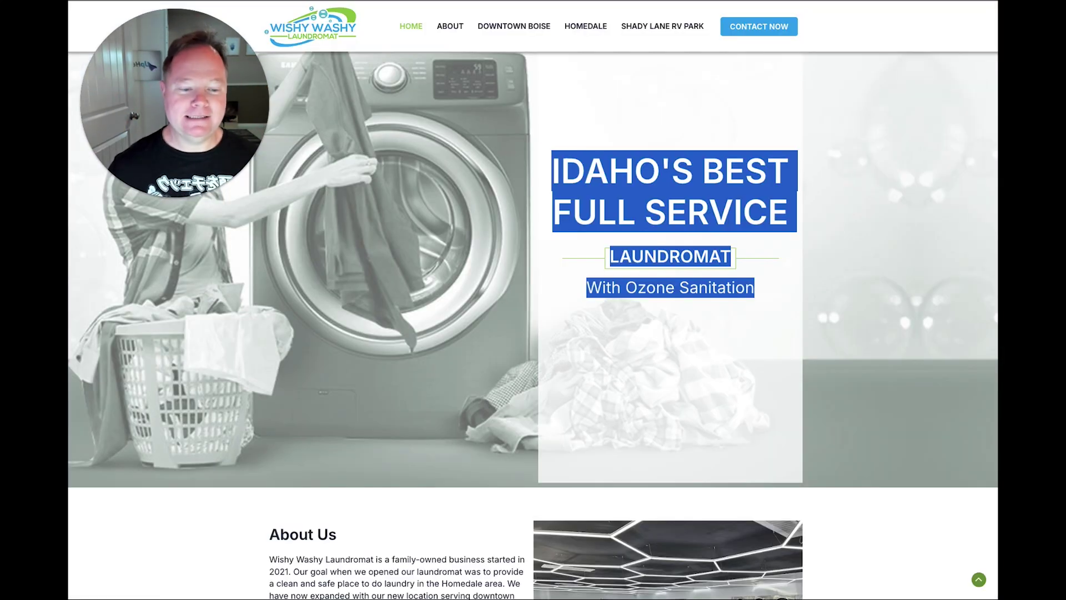
Step: Check the Locations, Quick Links and copyright text in the website's footer, return to the analysis document and clear the selection
scroll(830, 467, down, 15)
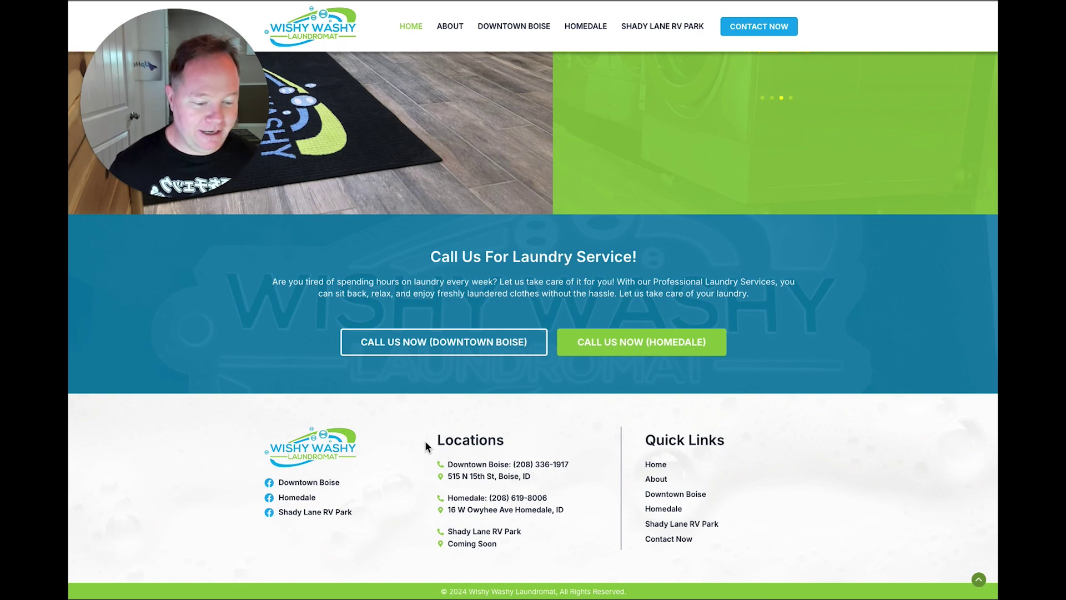
drag(426, 444, 725, 440)
drag(438, 592, 652, 596)
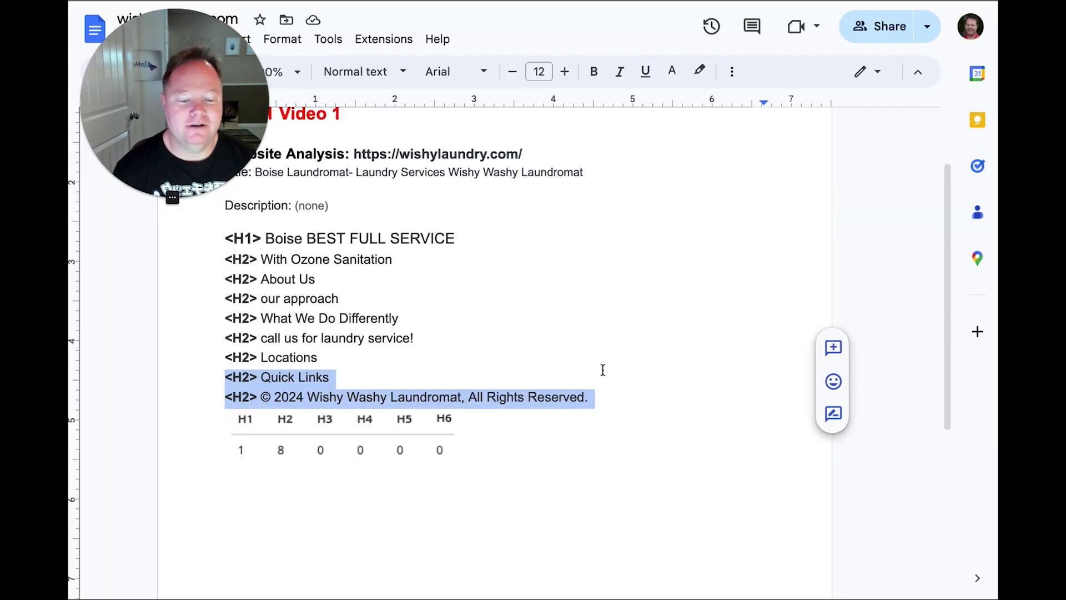
click(656, 409)
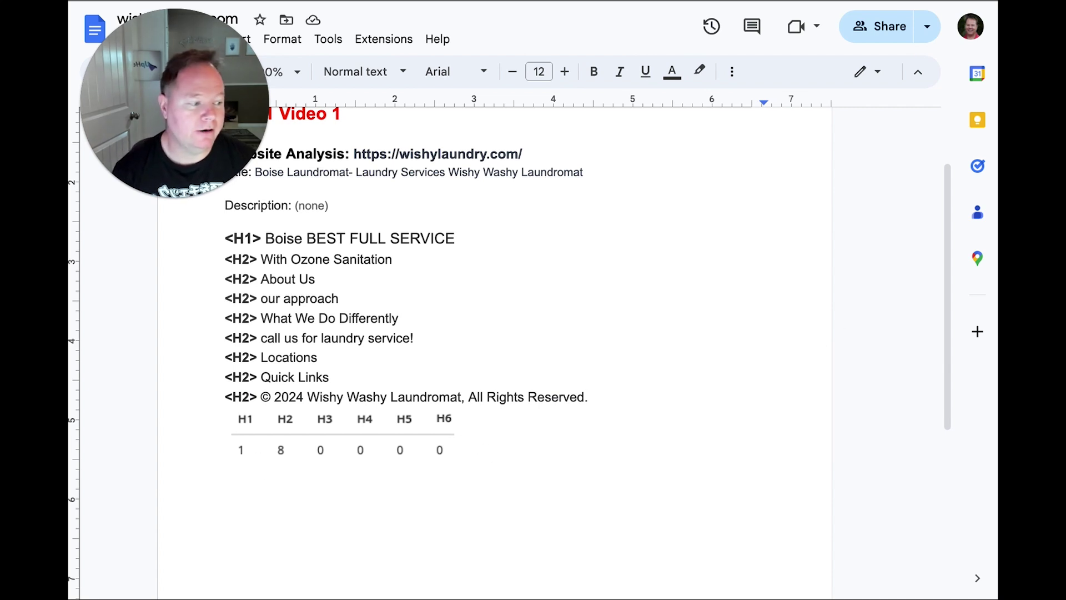
Step: Point out the H1 line, the heading counts and the H2 headings with temporary red pen marks, including a handwritten 2 beside the H1
mouse_move(270, 218)
mouse_down()
mouse_move(222, 253)
mouse_move(492, 236)
mouse_move(280, 213)
mouse_up()
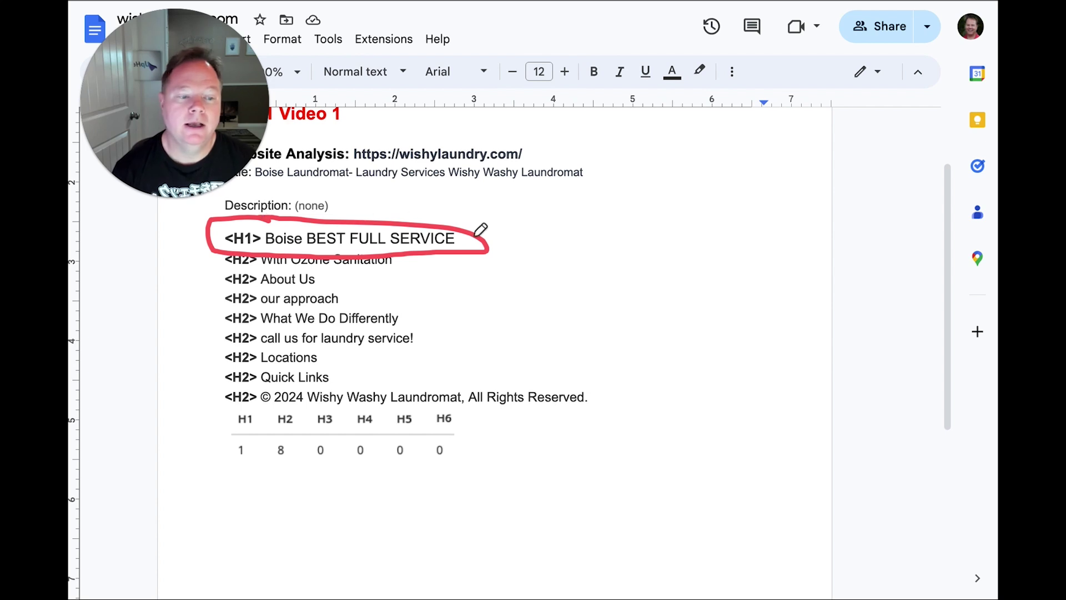
drag(488, 248, 521, 220)
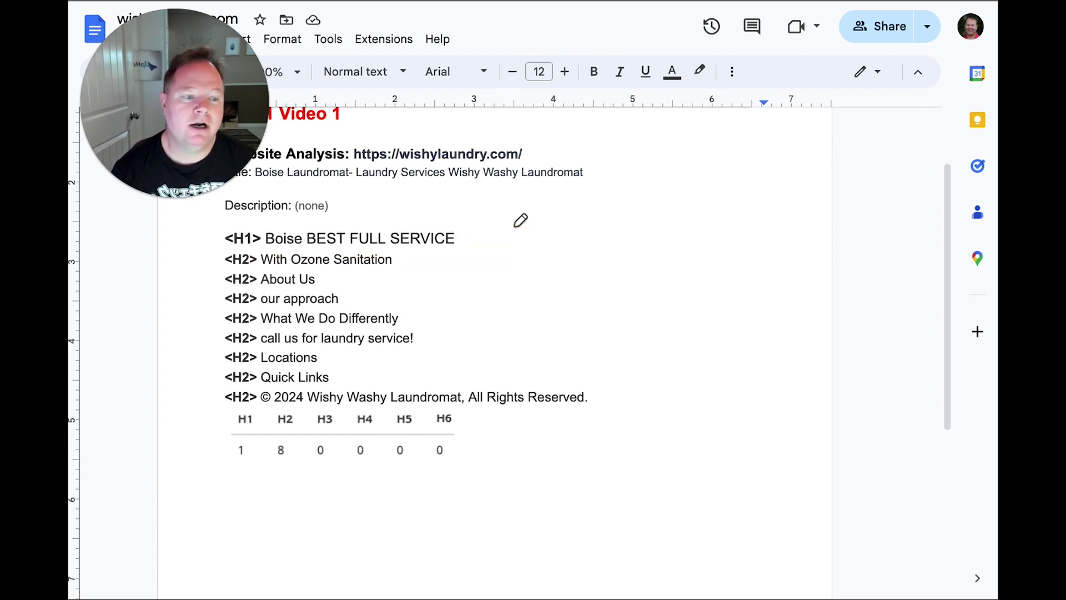
drag(512, 227, 476, 232)
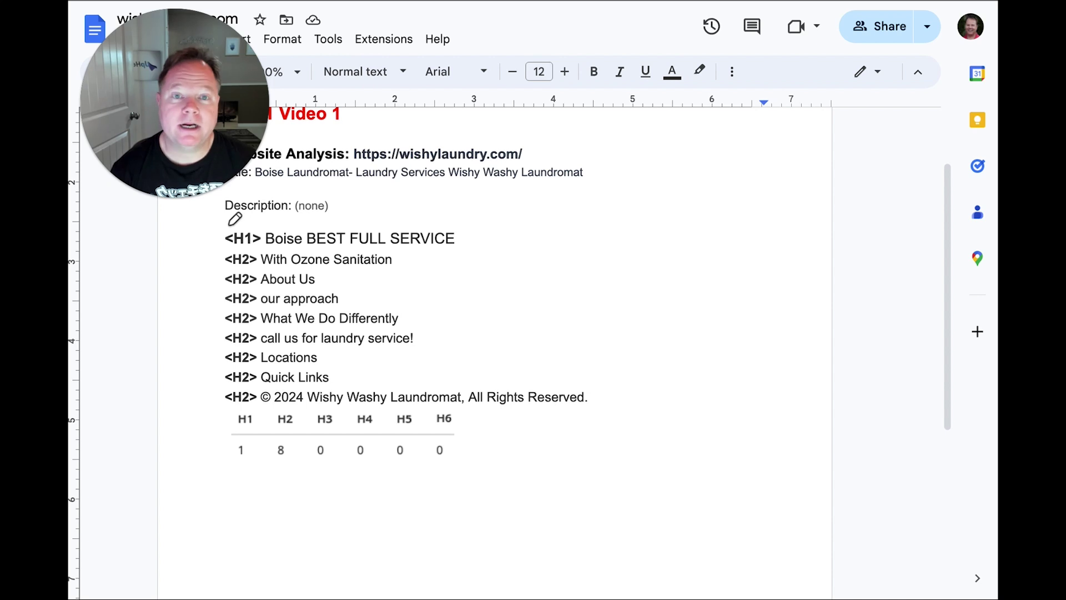
mouse_move(189, 233)
mouse_down()
mouse_move(215, 222)
mouse_move(221, 250)
mouse_up()
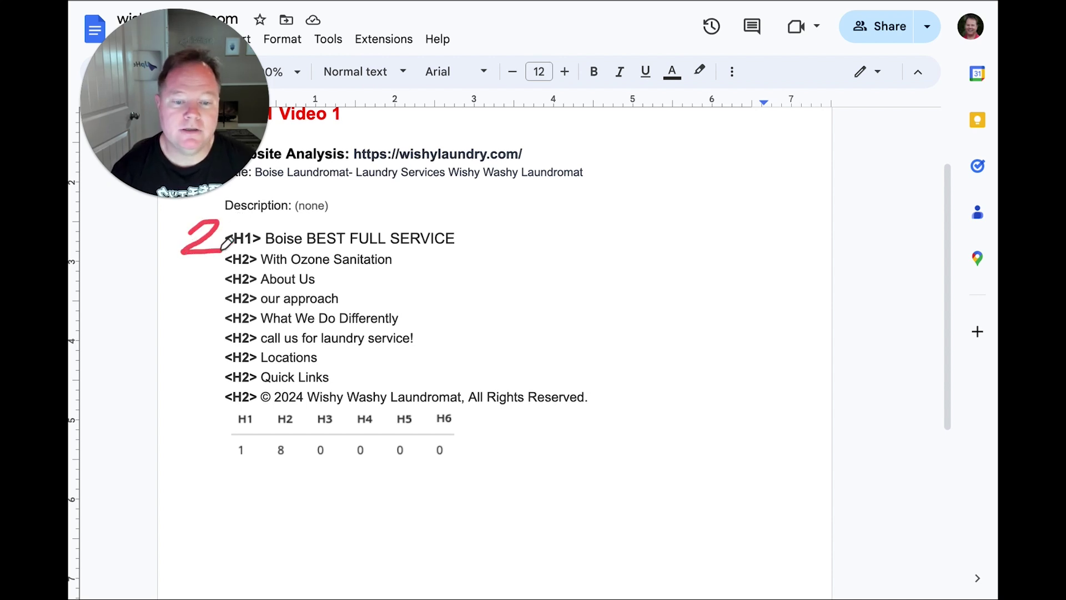
mouse_move(252, 436)
mouse_down()
mouse_move(233, 445)
mouse_move(256, 426)
mouse_move(280, 430)
mouse_move(303, 464)
mouse_move(285, 427)
mouse_move(261, 448)
mouse_move(338, 443)
mouse_up()
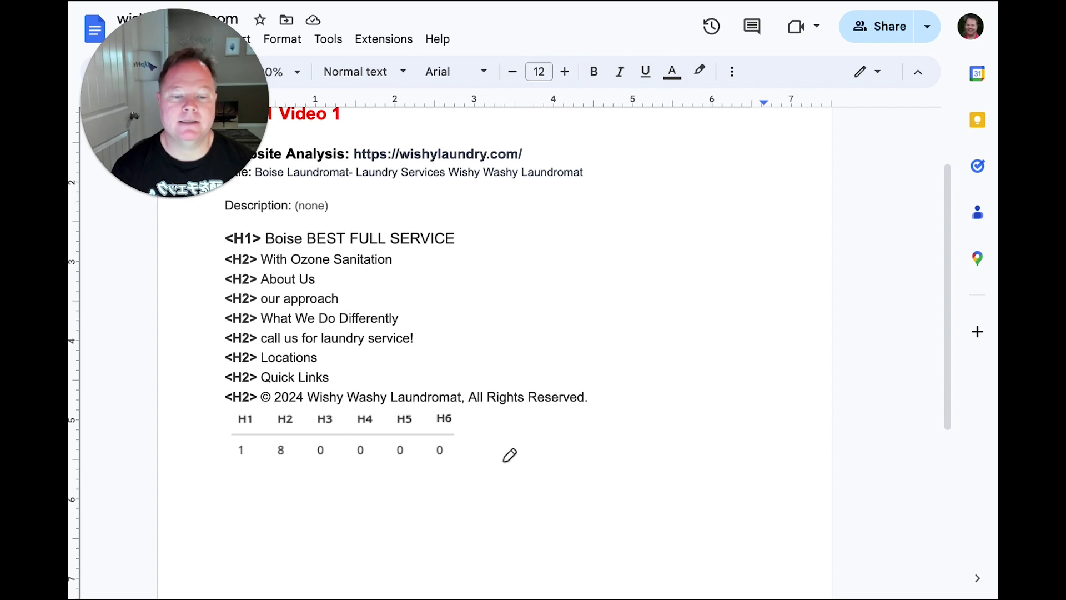
drag(268, 399, 364, 392)
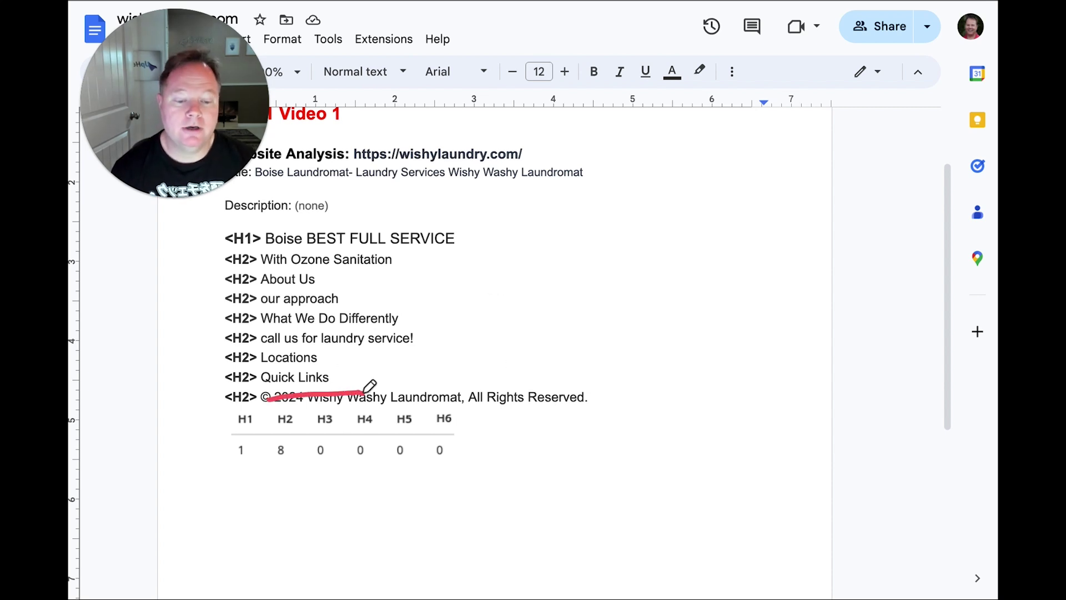
mouse_move(263, 322)
mouse_down()
mouse_move(307, 321)
mouse_move(330, 298)
mouse_move(304, 265)
mouse_up()
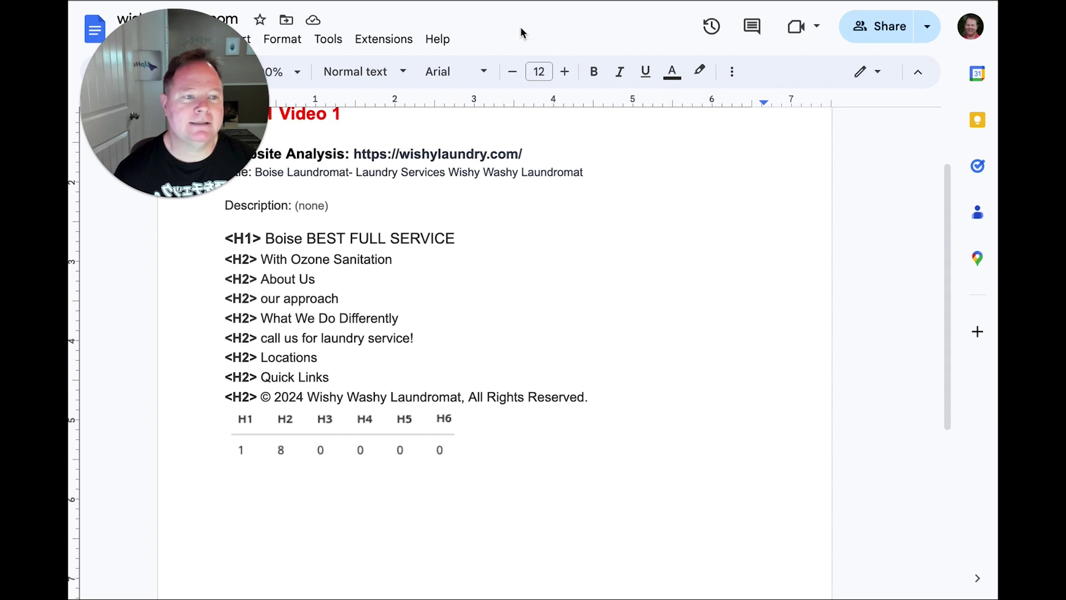
Step: Switch to the Semrush domain overview for wishylaundry.com, enlarge the page and examine its authority score, organic search traffic, backlinks and referring domains
key(ctrl+Tab)
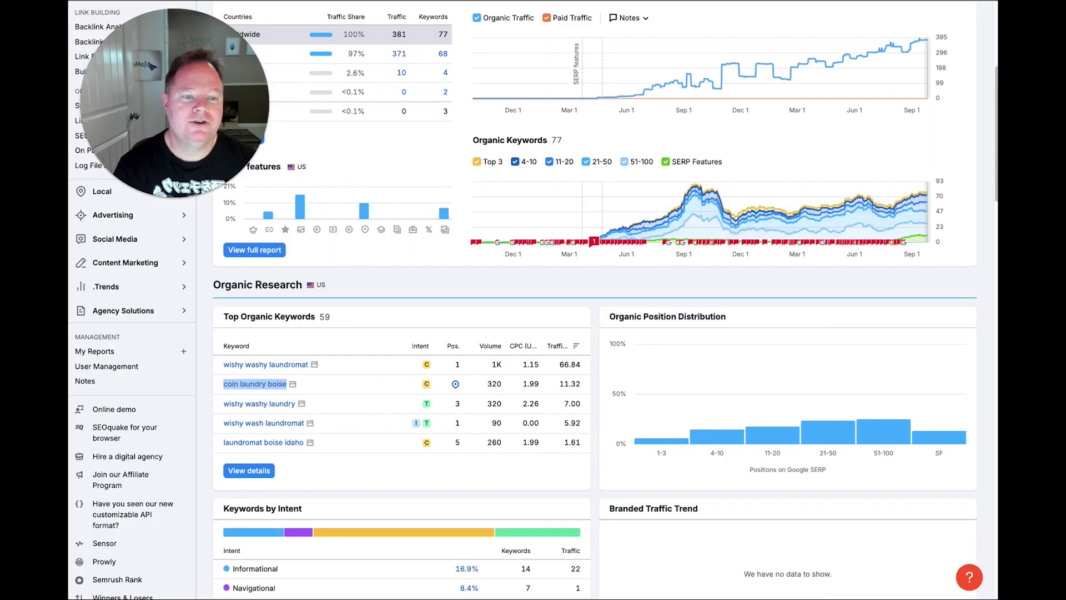
click(385, 151)
key(ctrl+plus)
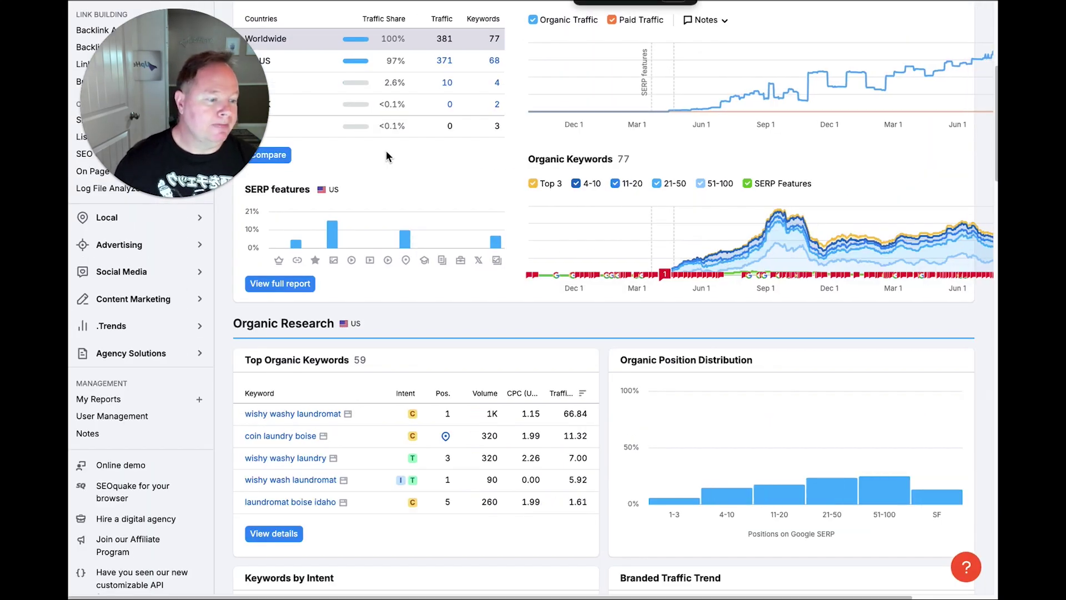
key(ctrl+plus)
scroll(600, 422, up, 7)
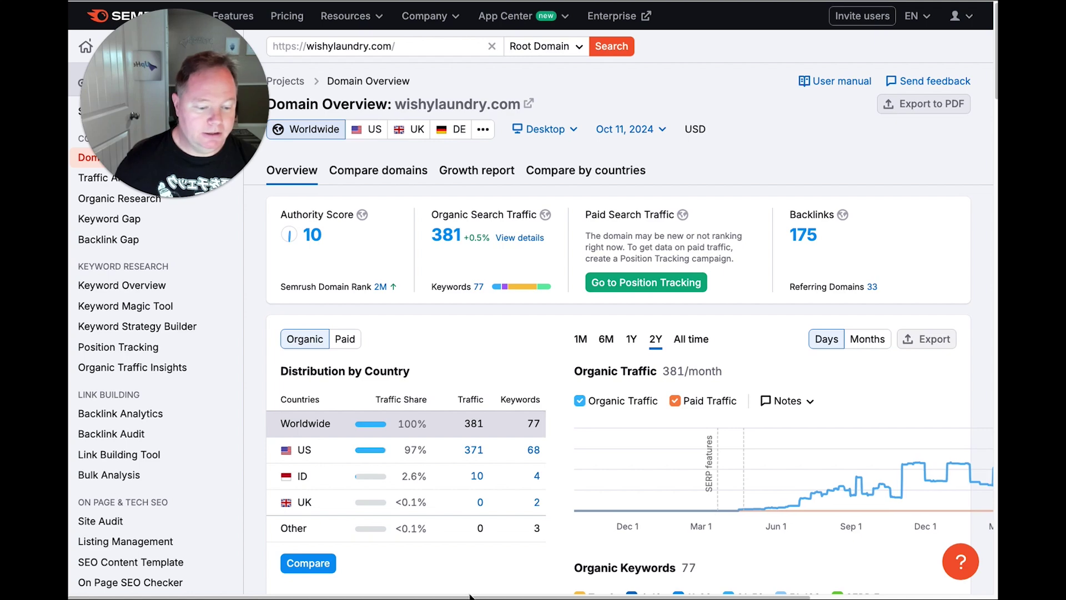
scroll(470, 596, right, 5)
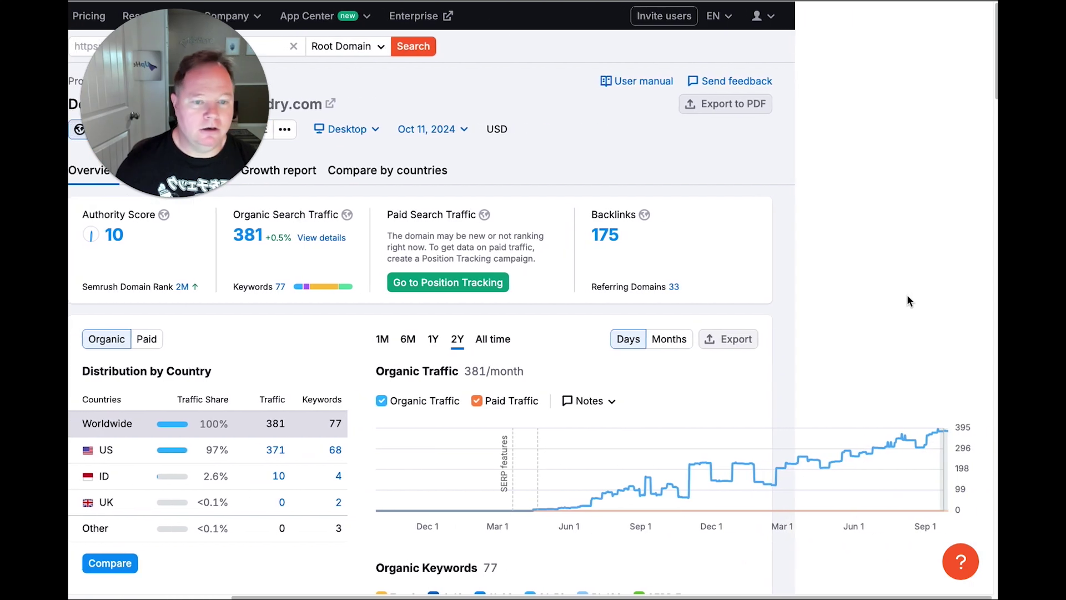
scroll(310, 204, left, 1)
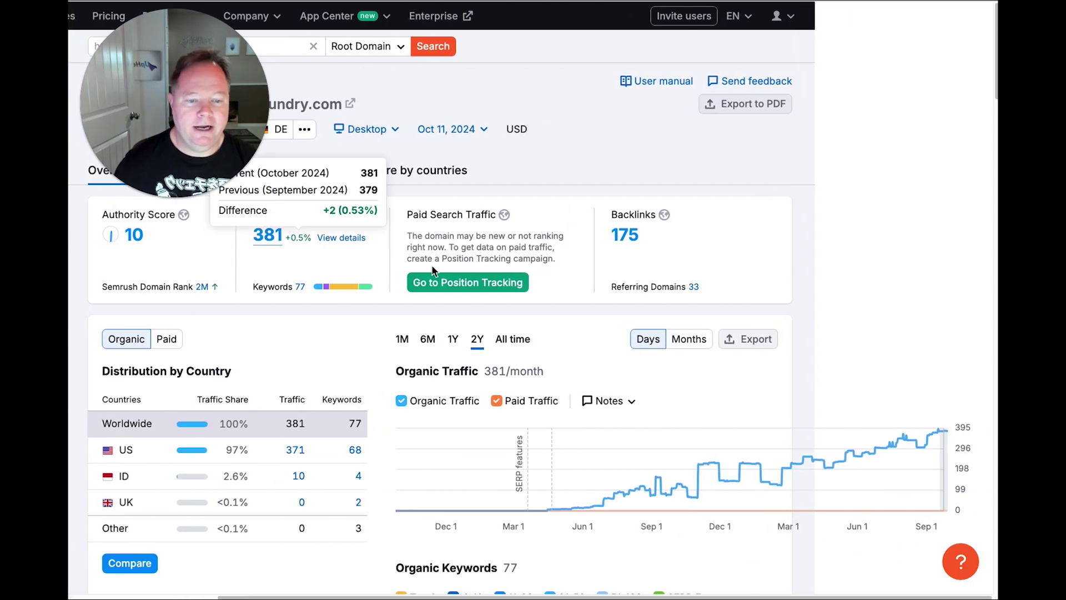
scroll(432, 265, left, 2)
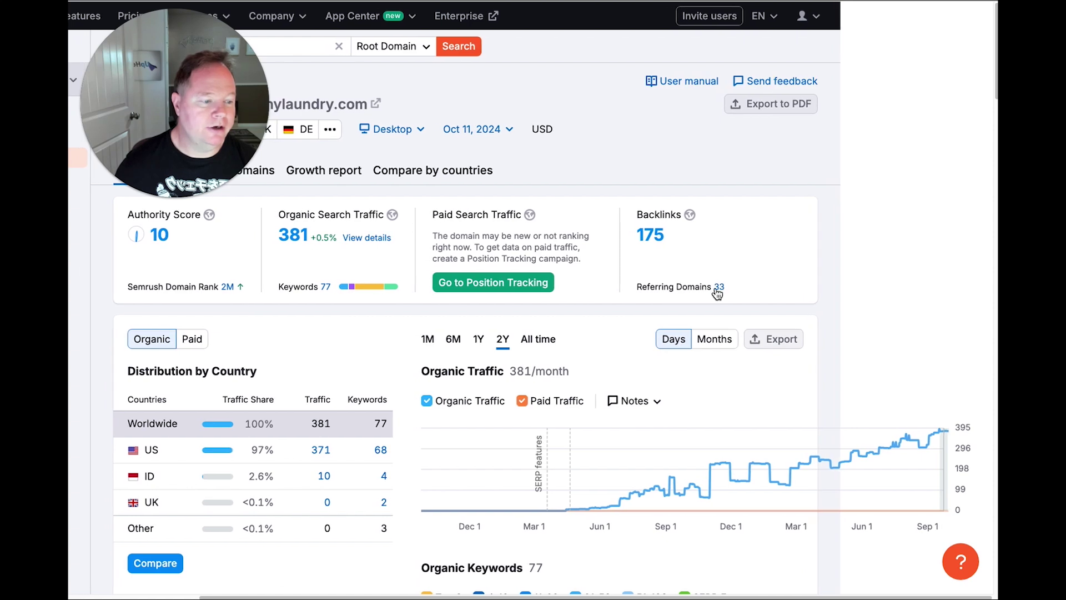
scroll(717, 283, left, 2)
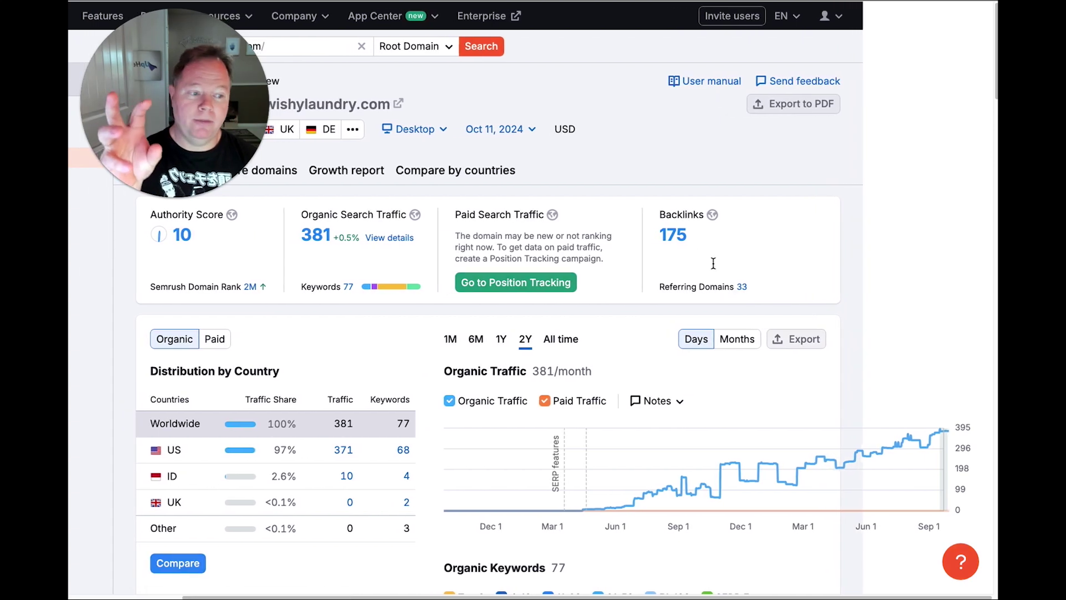
scroll(854, 272, left, 1)
Step: Examine the two-year organic traffic and organic keywords charts in the domain overview
scroll(860, 280, down, 3)
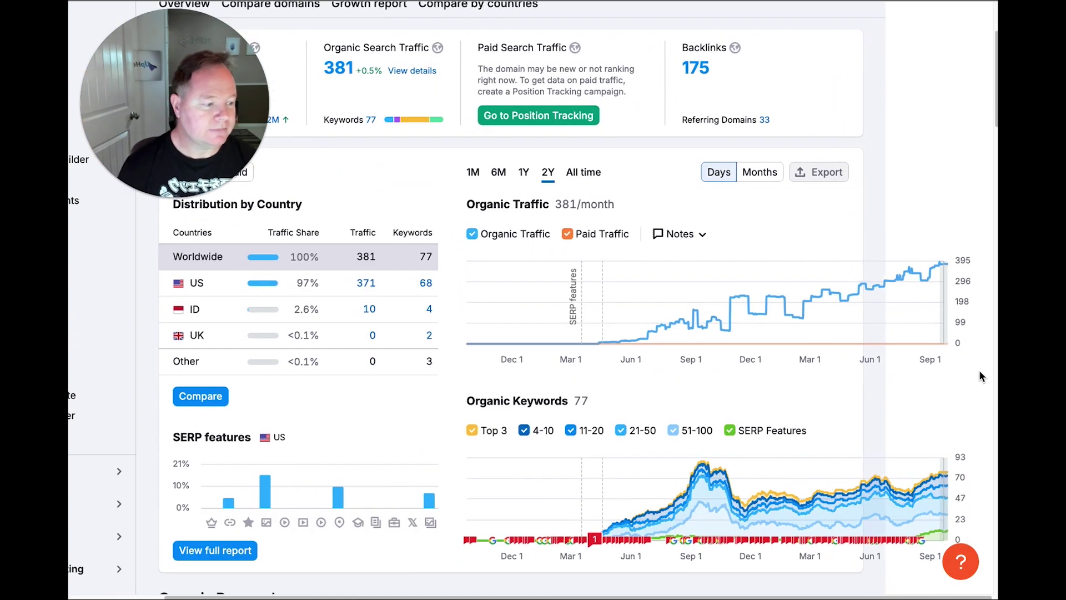
scroll(979, 364, left, 2)
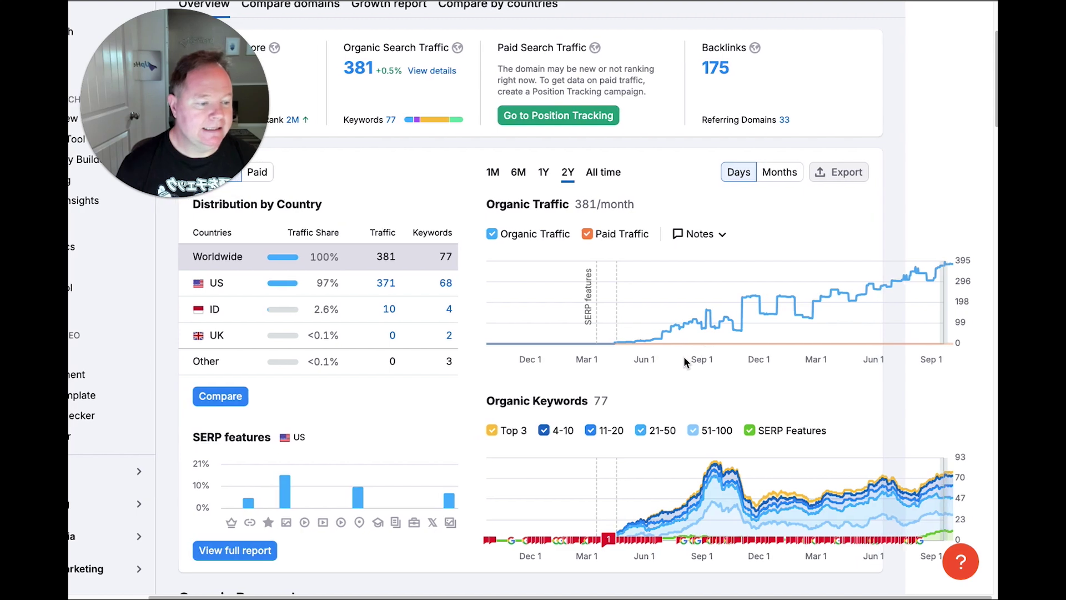
scroll(688, 362, left, 2)
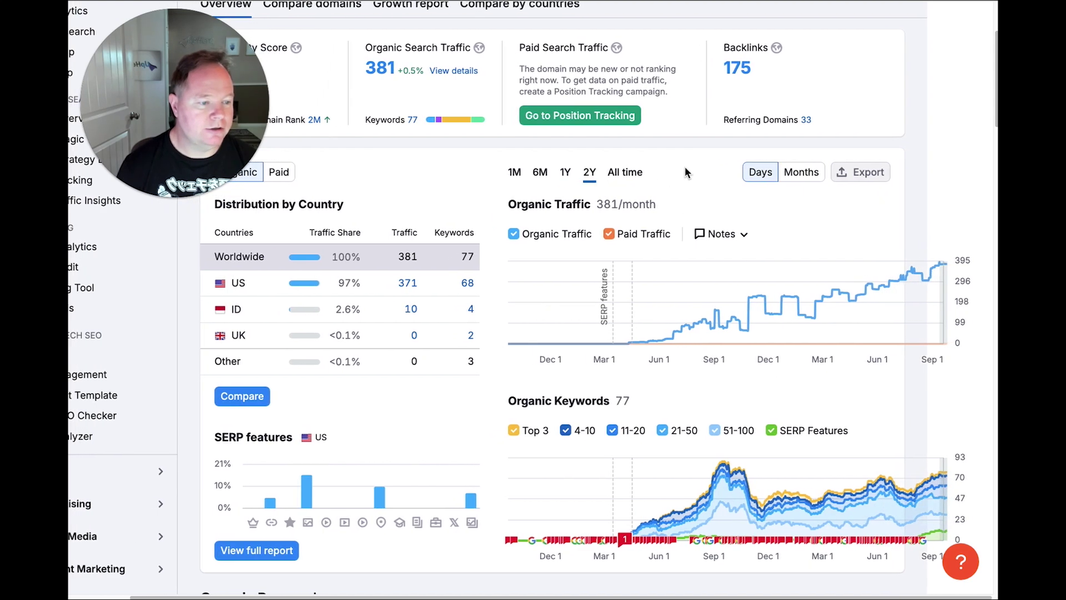
Step: Trace the drop and recovery in the Organic Keywords chart with temporary red pen strokes
scroll(979, 188, left, 1)
scroll(978, 194, down, 3)
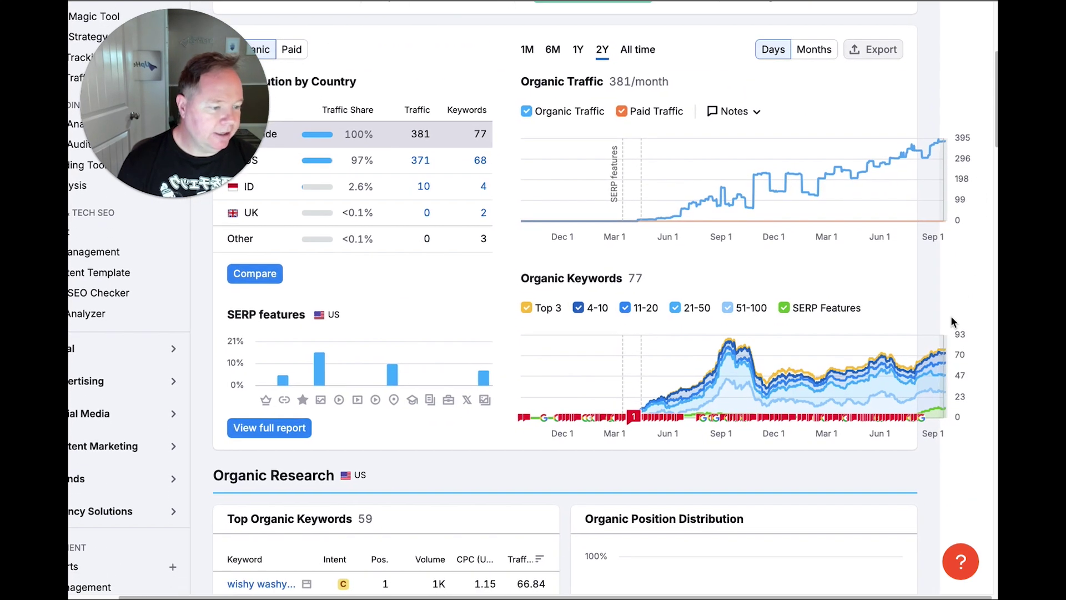
scroll(875, 402, left, 1)
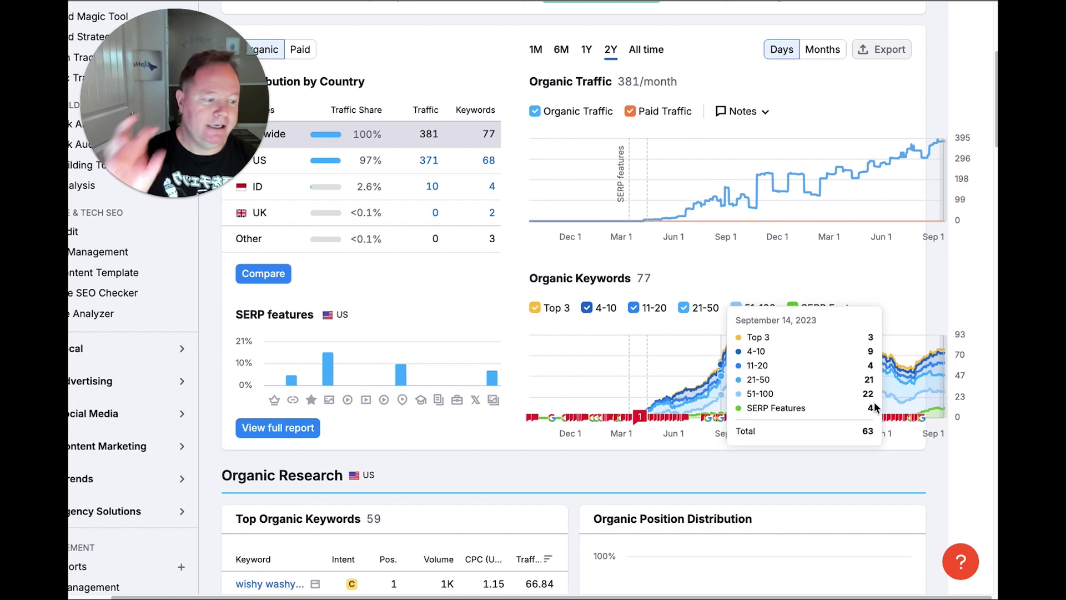
scroll(990, 481, left, 2)
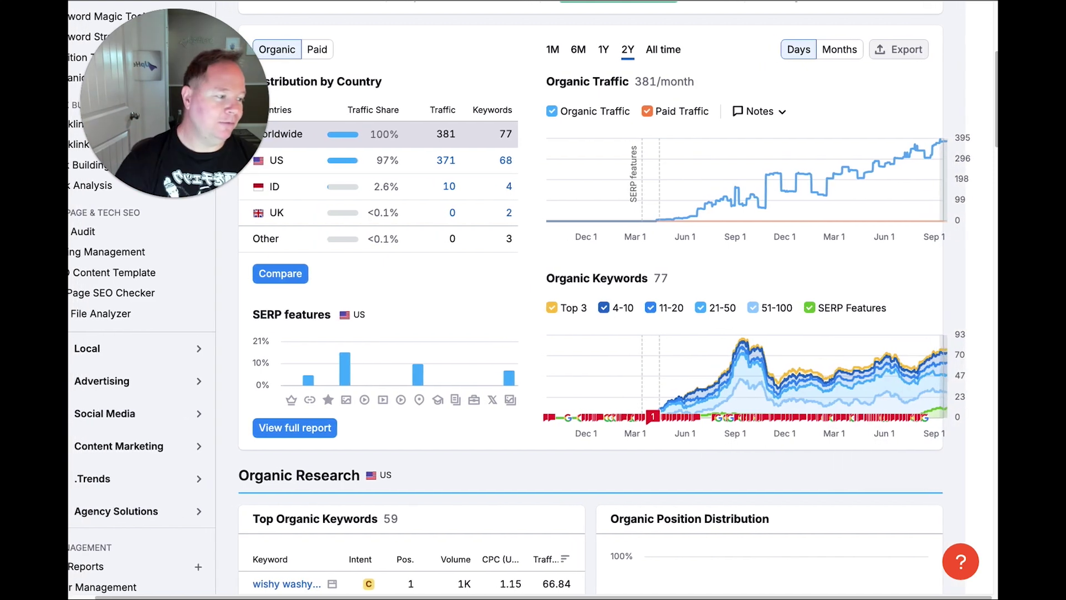
scroll(533, 300, left, 2)
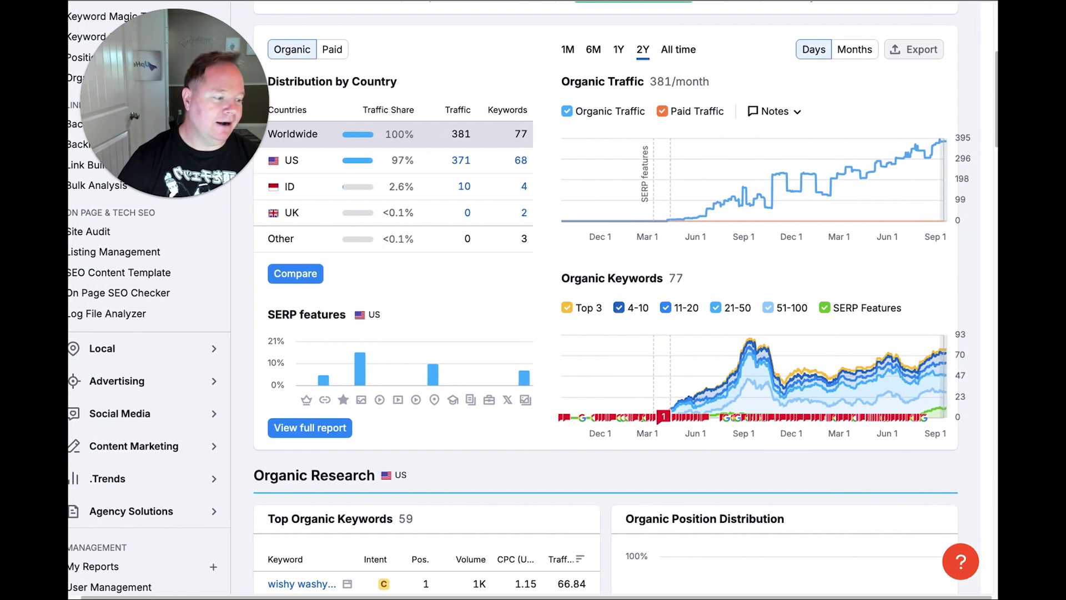
scroll(767, 551, left, 2)
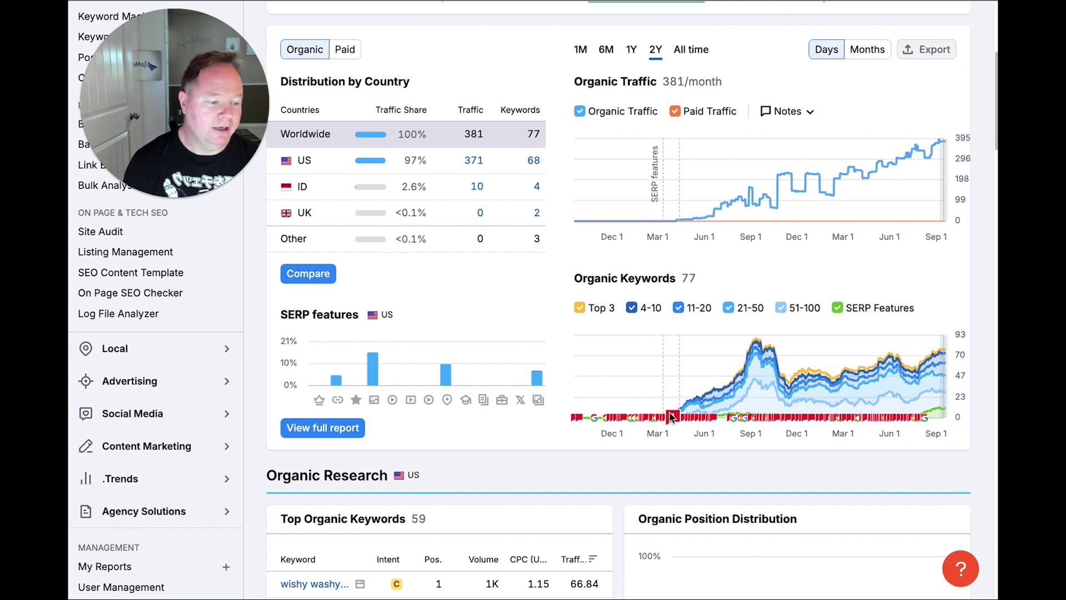
mouse_move(667, 386)
mouse_down()
mouse_move(666, 444)
mouse_move(677, 394)
mouse_move(753, 328)
mouse_up()
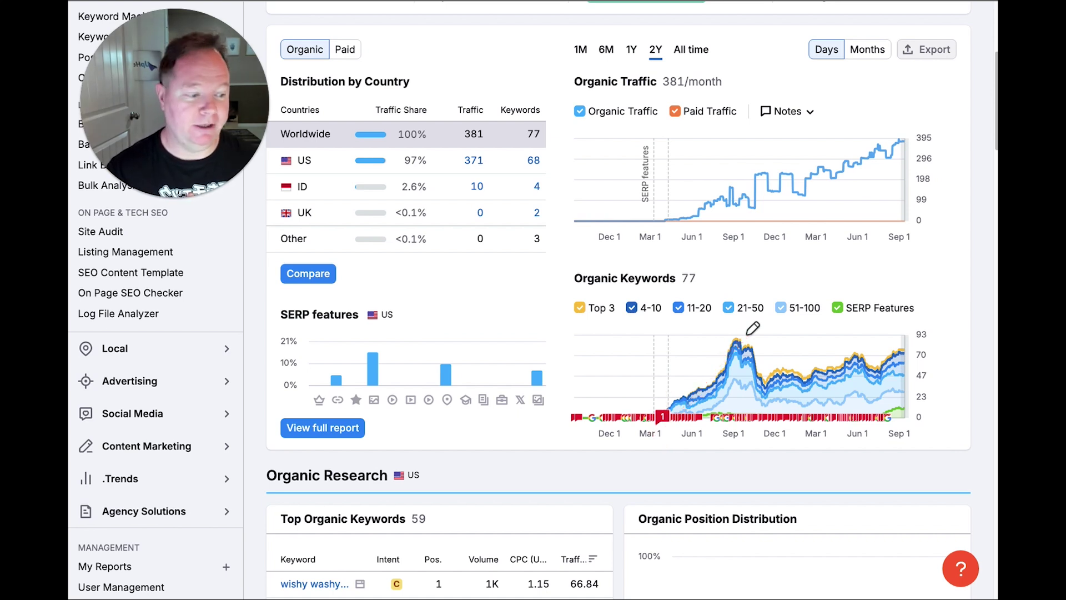
drag(747, 336, 769, 378)
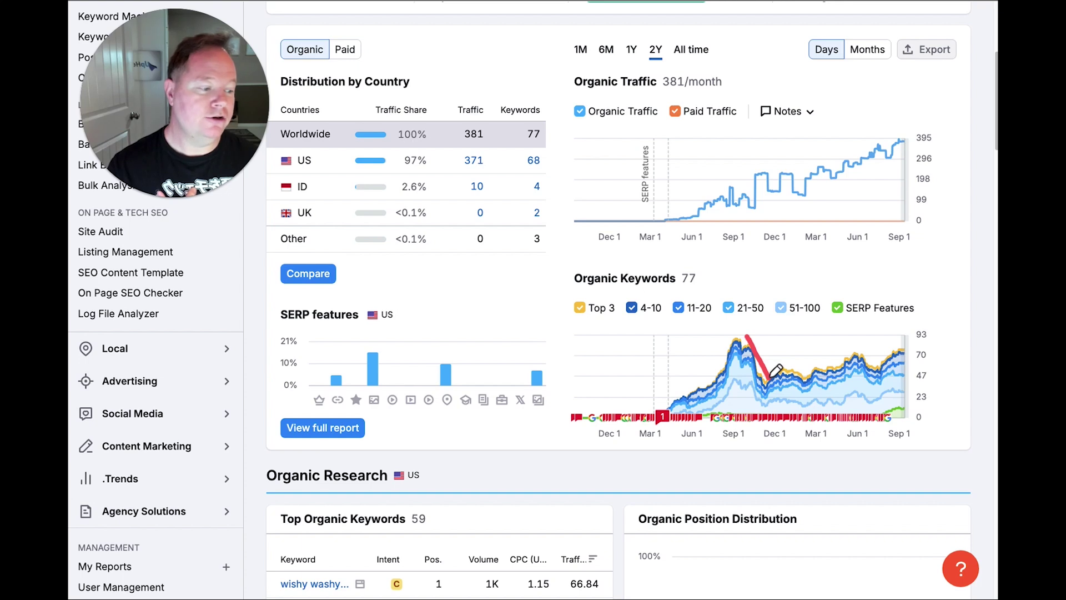
drag(769, 379, 905, 345)
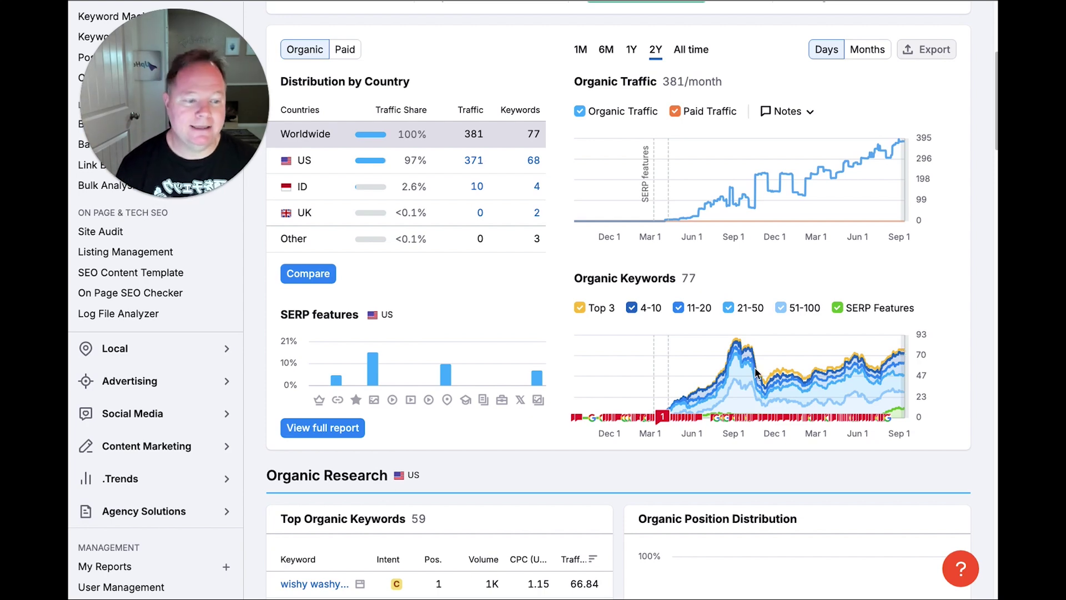
Step: Open the full organic positions report for wishylaundry.com from Top Organic Keywords and review the top-ranking keywords
scroll(548, 374, down, 5)
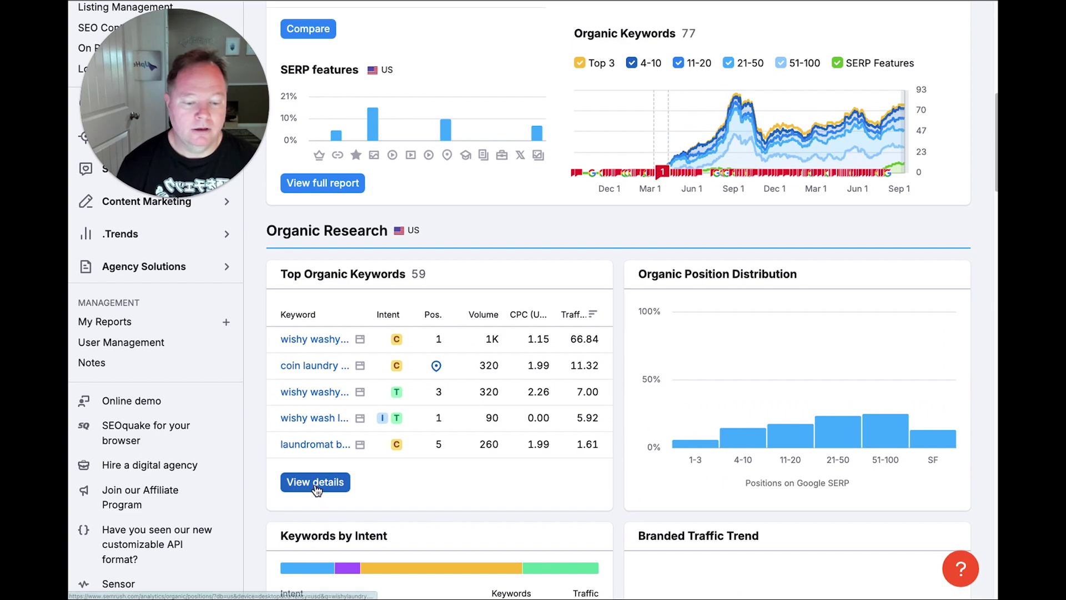
click(315, 483)
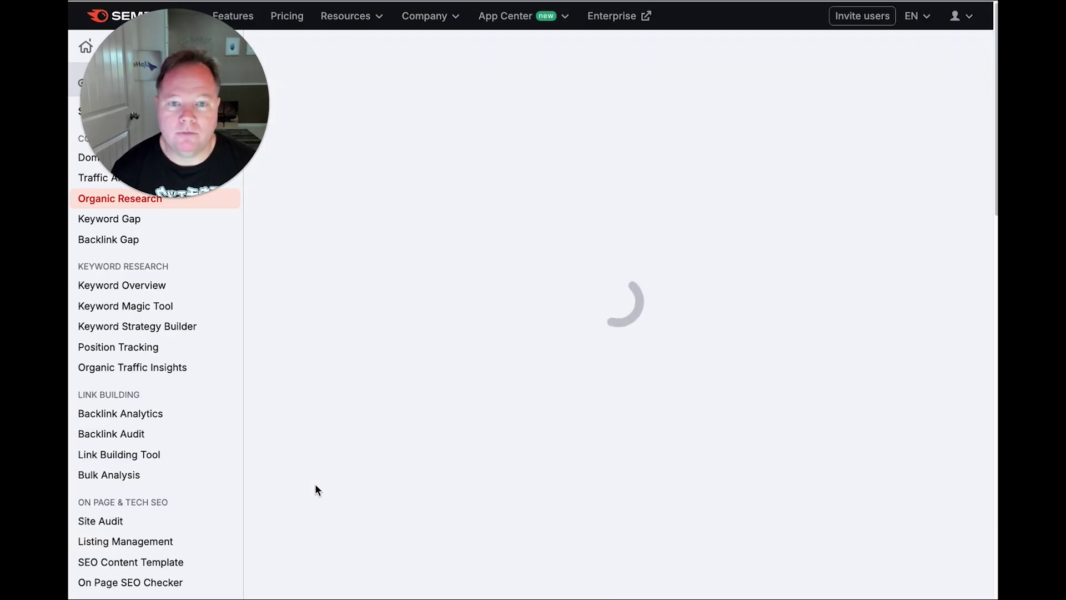
scroll(252, 433, down, 2)
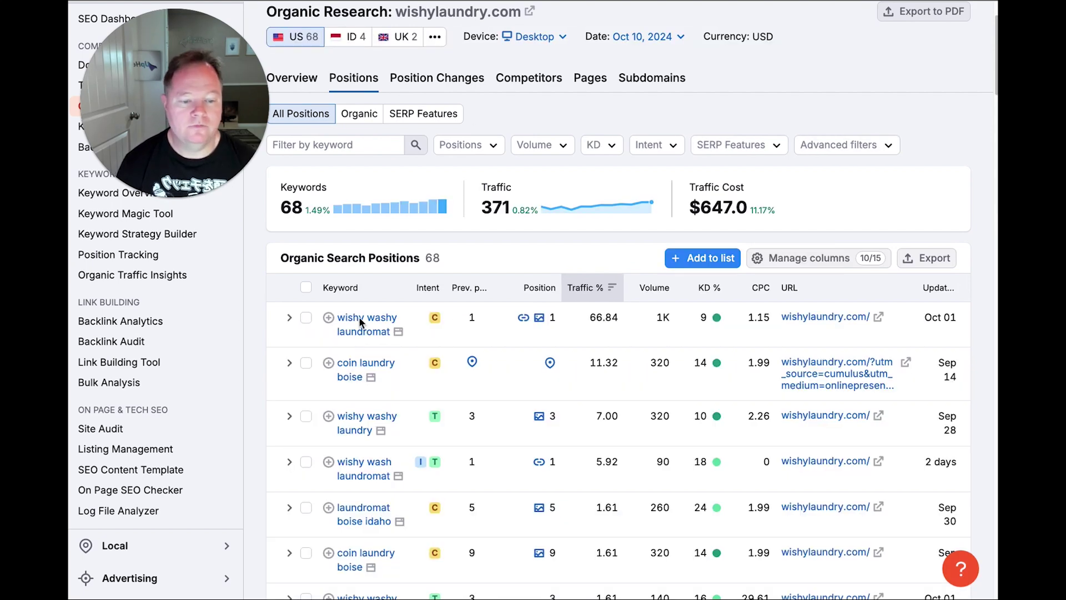
scroll(250, 356, down, 3)
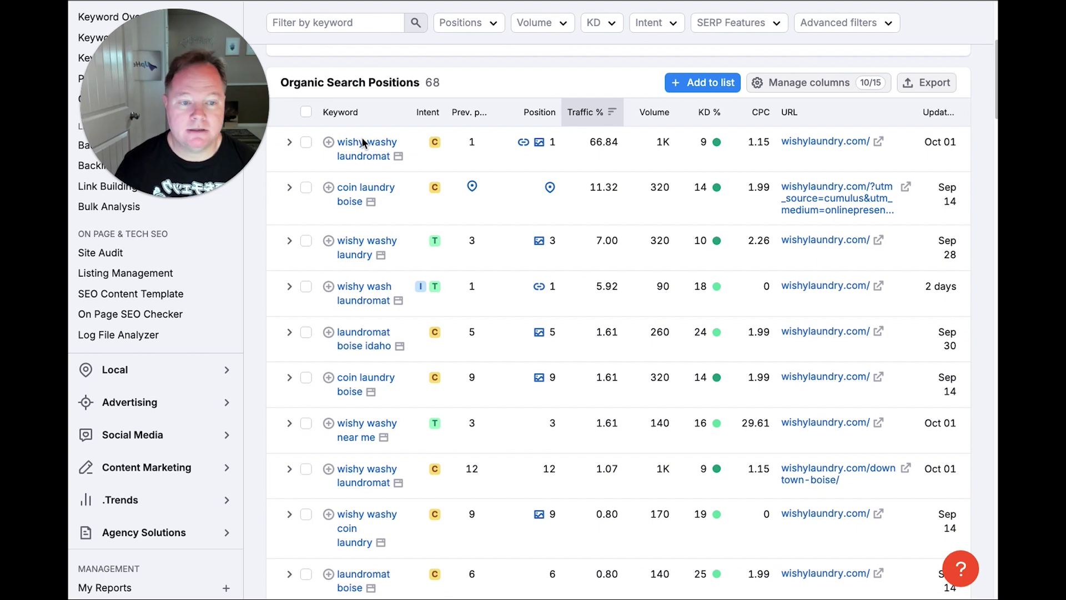
scroll(495, 219, up, 1)
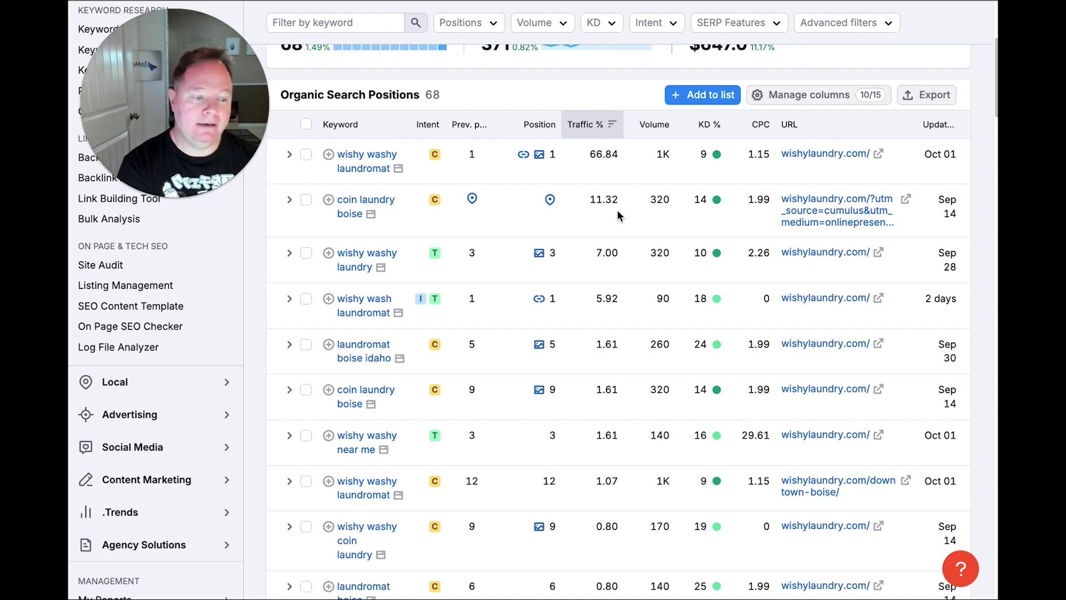
scroll(632, 95, up, 3)
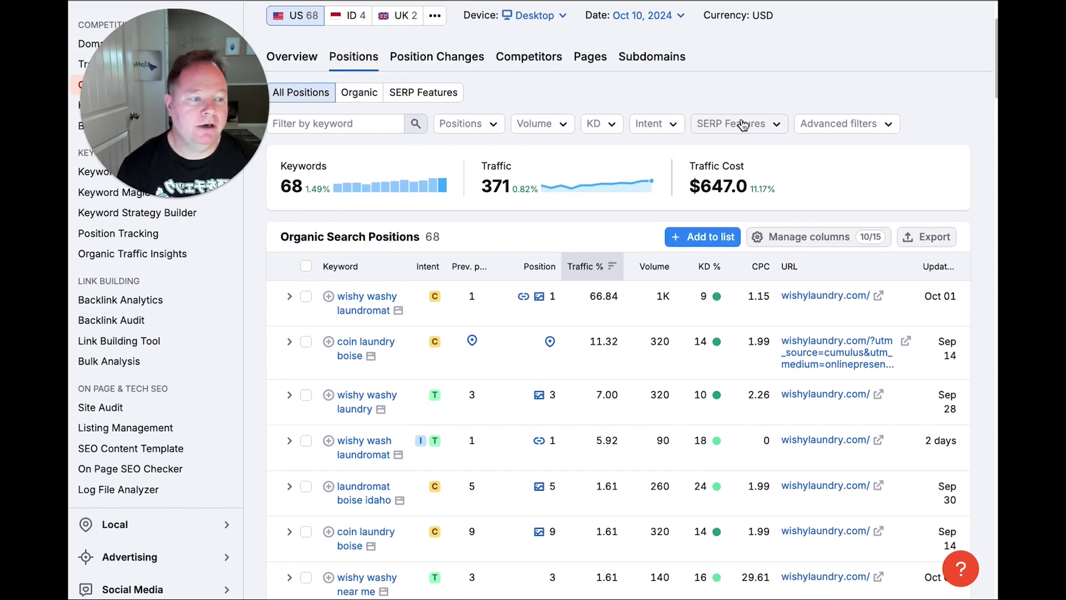
Step: Apply an advanced filter that excludes keywords containing "wishy" from the organic positions
click(884, 129)
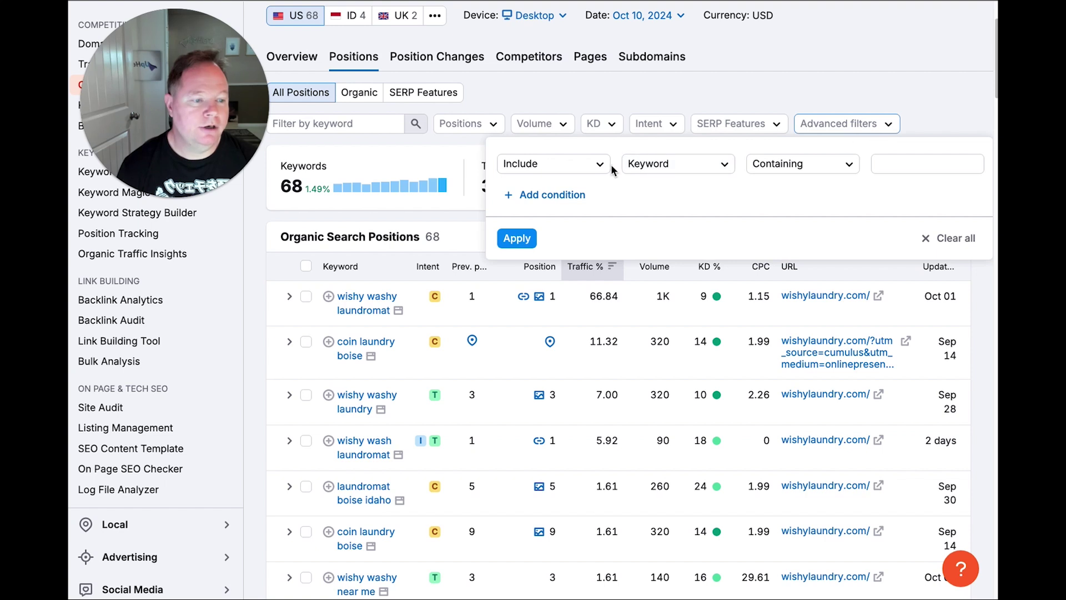
click(594, 165)
click(591, 209)
click(893, 168)
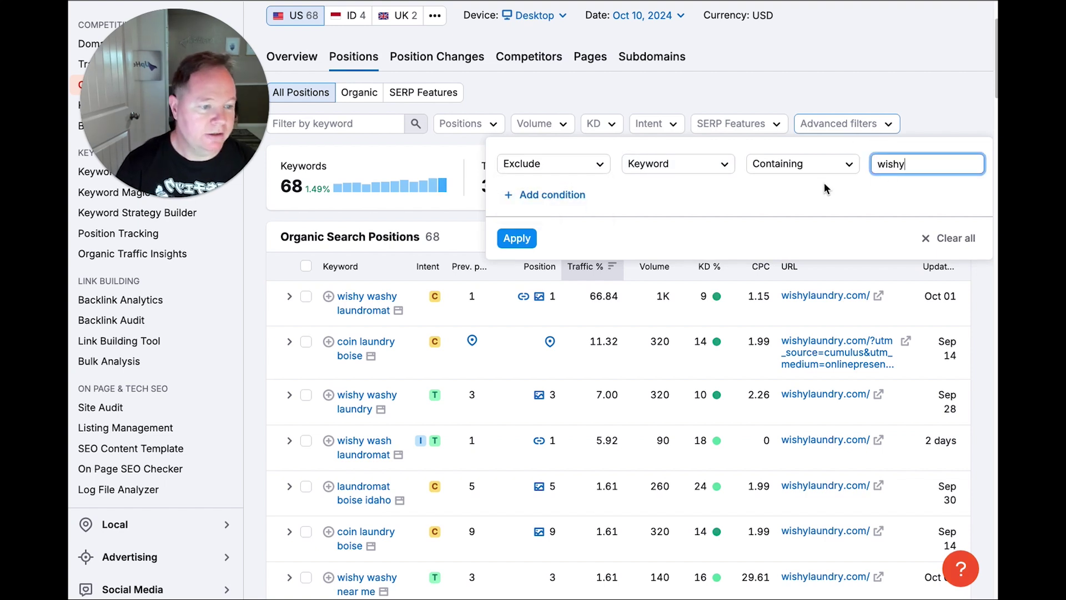
text(wishy)
click(517, 239)
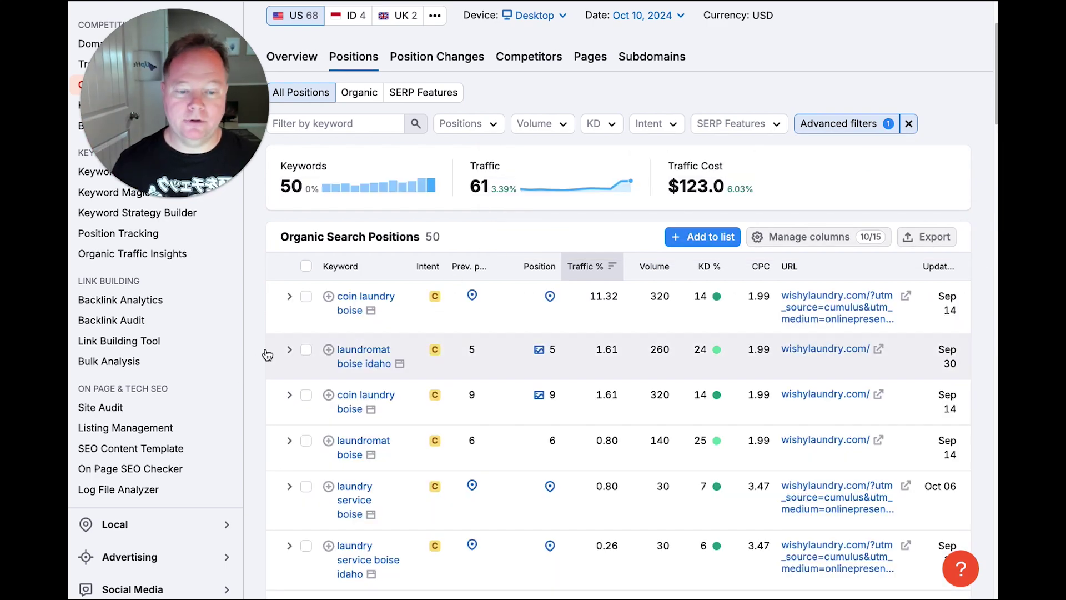
Step: Sort the filtered keywords by search volume and review the highest-volume terms and their ranking pages
scroll(259, 356, down, 1)
scroll(259, 356, down, 2)
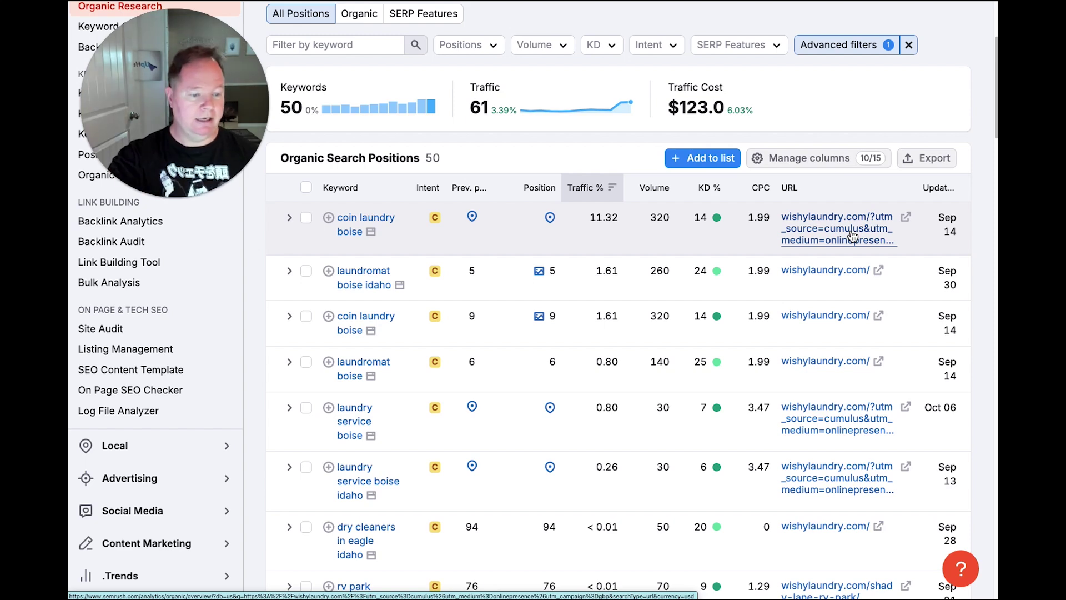
click(650, 188)
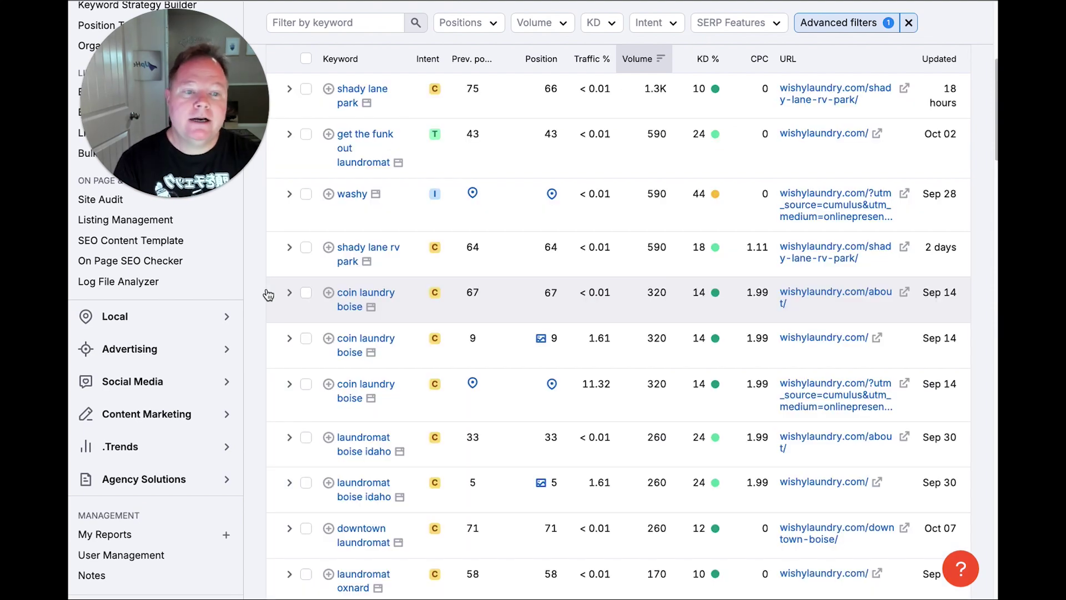
scroll(268, 295, up, 2)
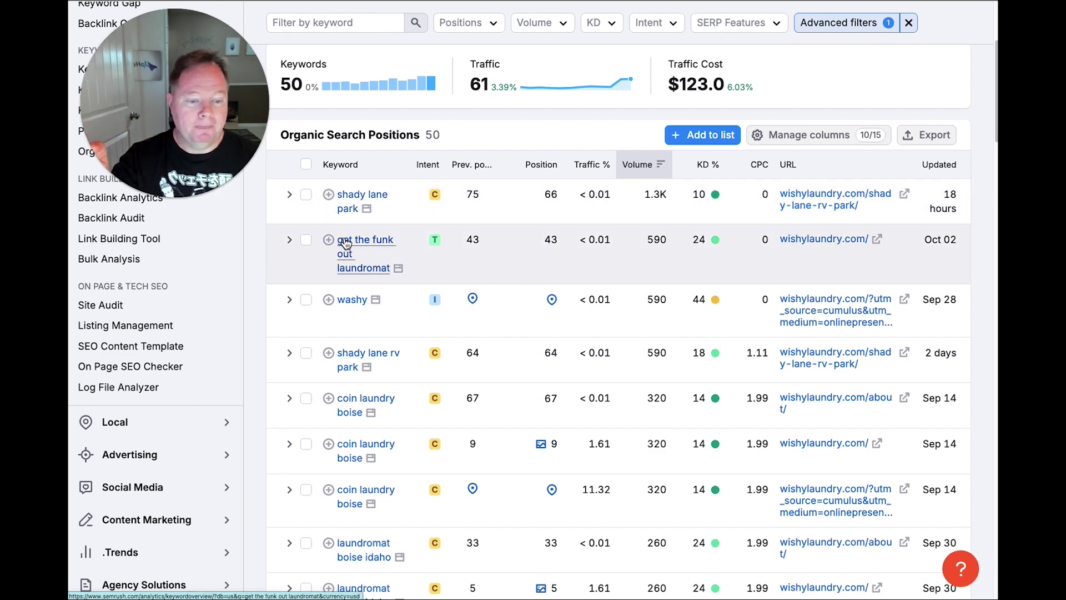
scroll(355, 369, down, 2)
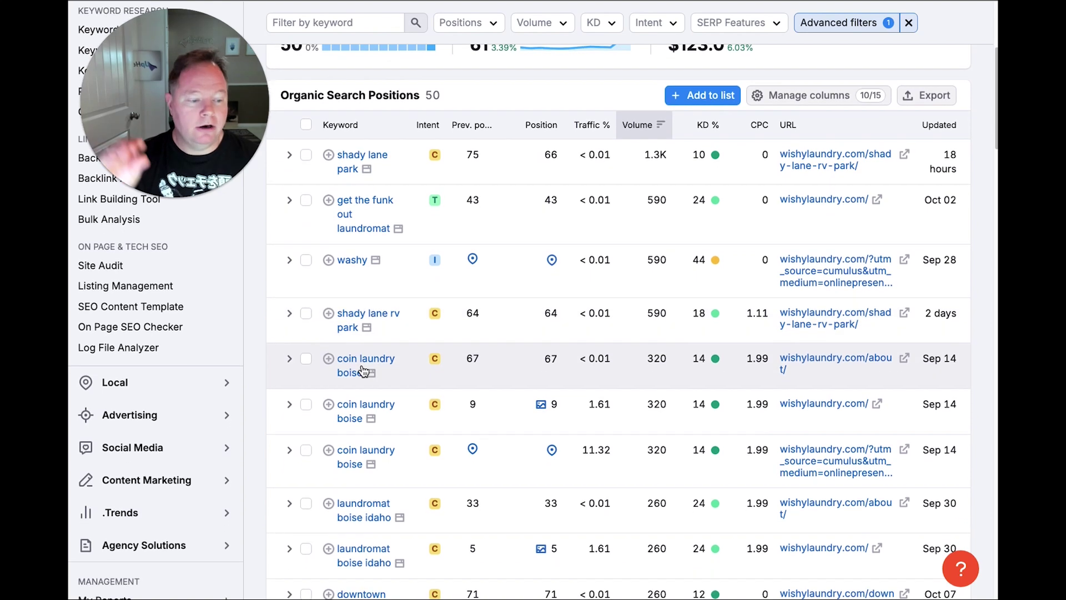
scroll(363, 371, down, 3)
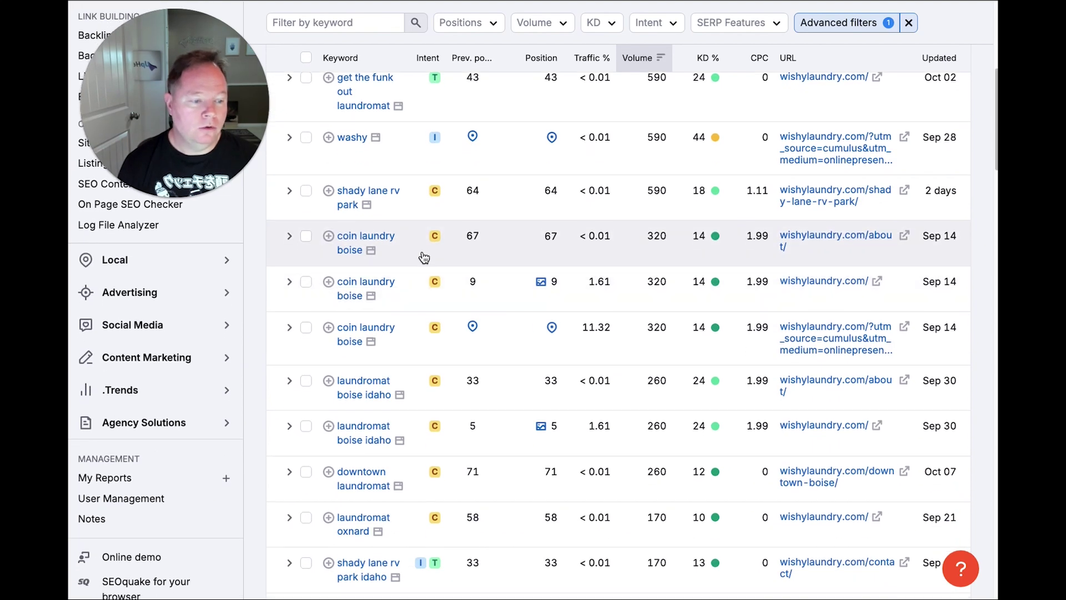
scroll(424, 257, down, 2)
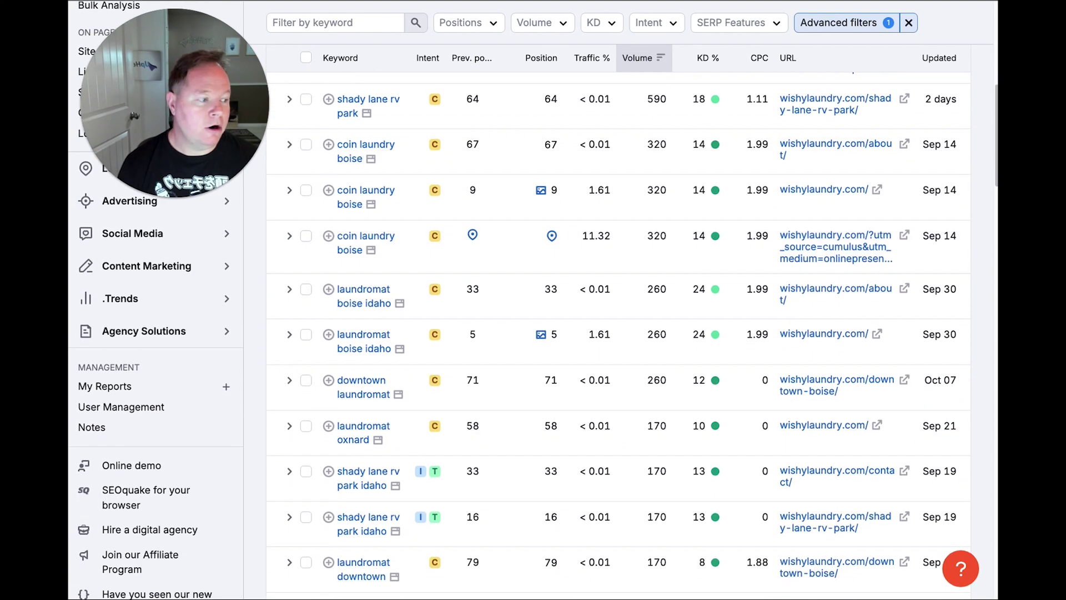
Step: Select the "coin laundry boise" row ranking for the About page and look through the lower-volume local laundromat keywords
click(308, 146)
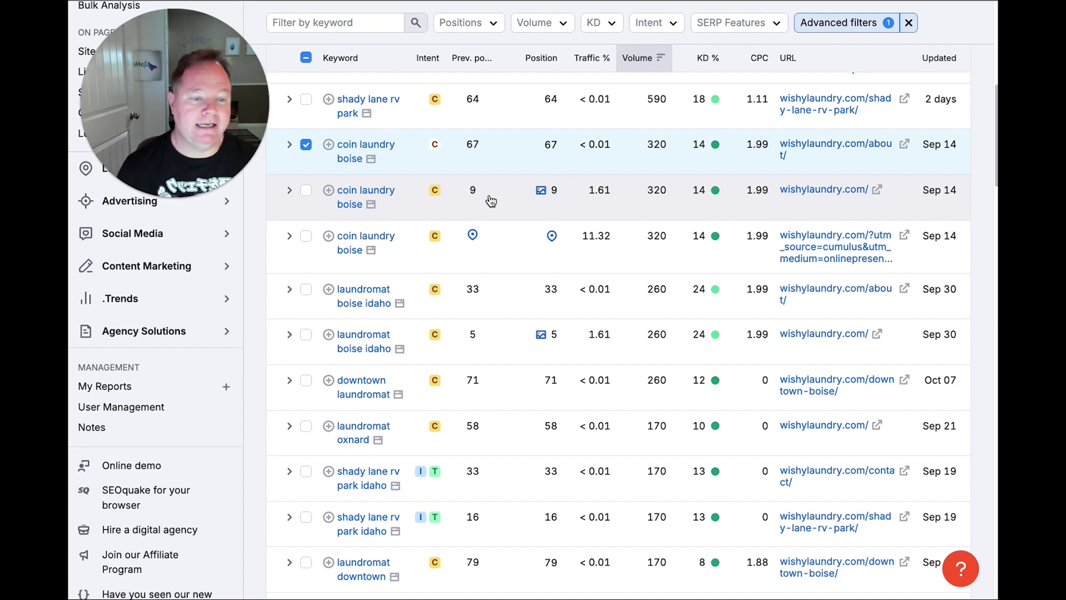
scroll(491, 201, down, 3)
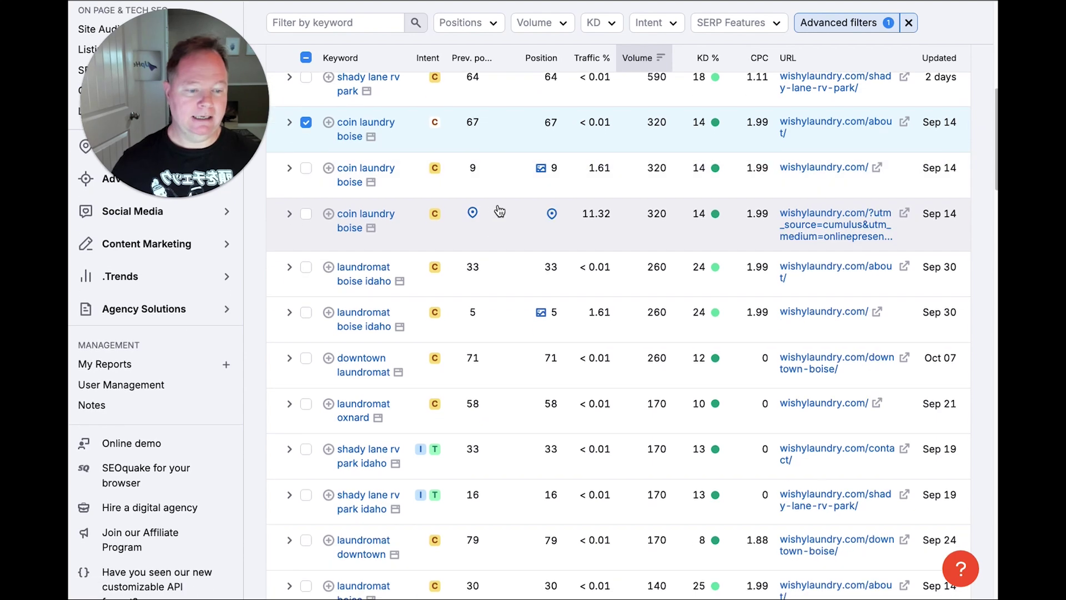
scroll(502, 212, down, 3)
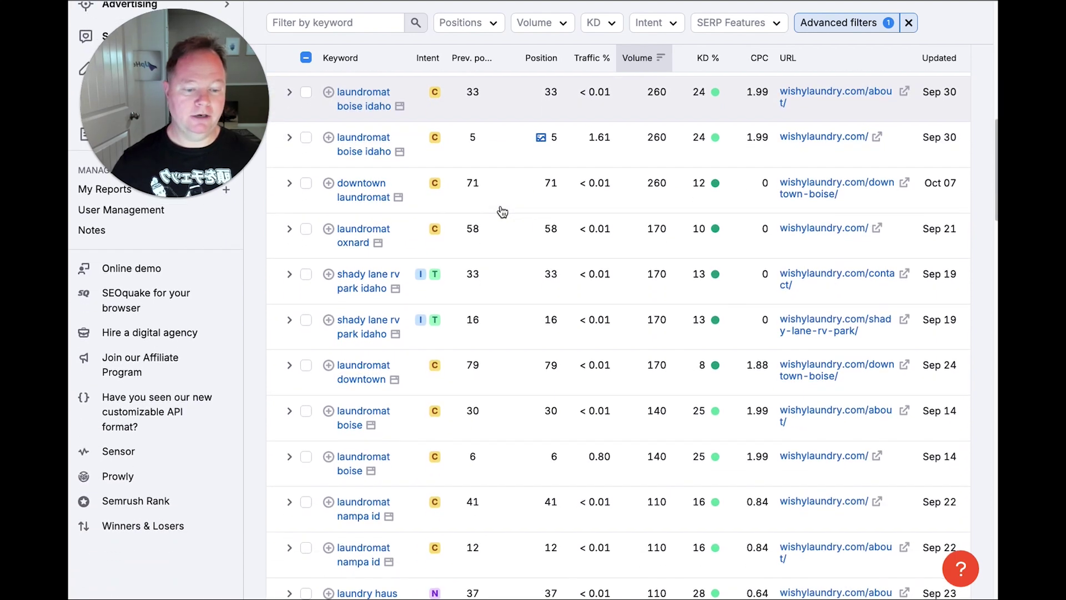
scroll(502, 212, down, 2)
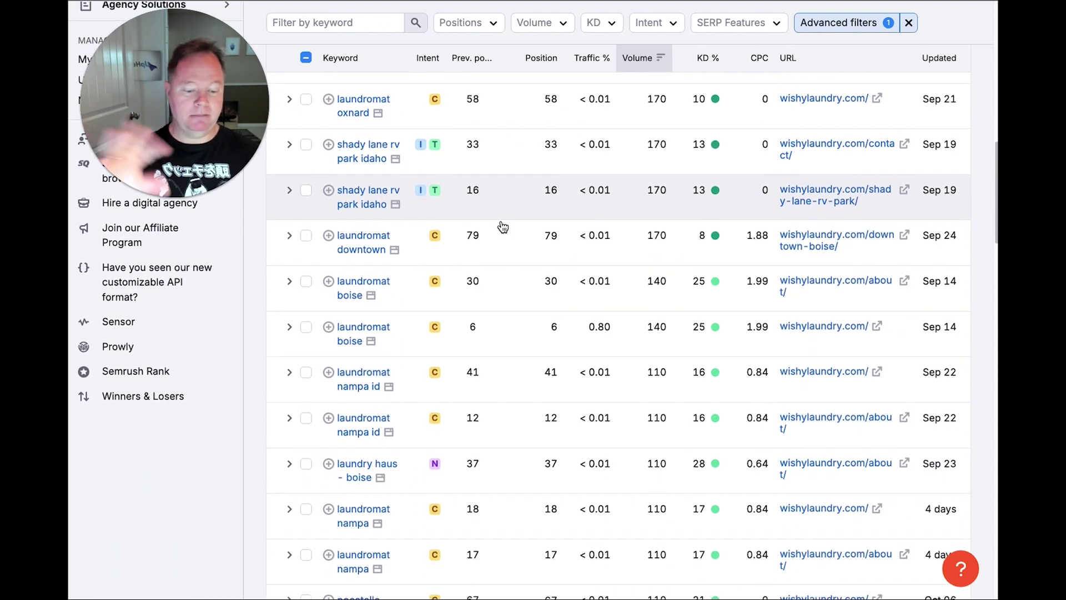
scroll(514, 276, down, 4)
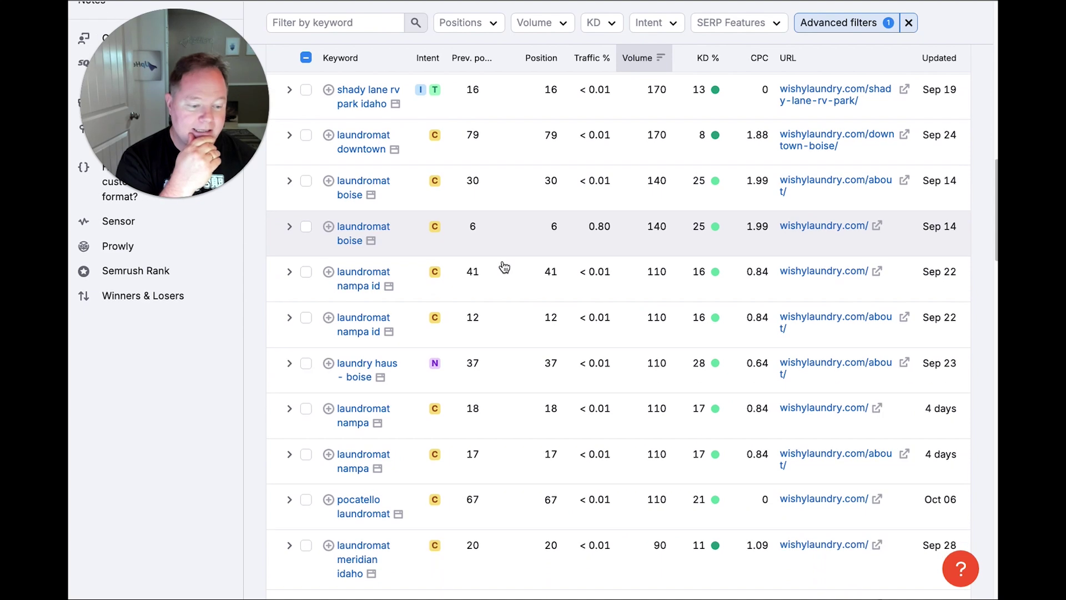
scroll(505, 268, down, 3)
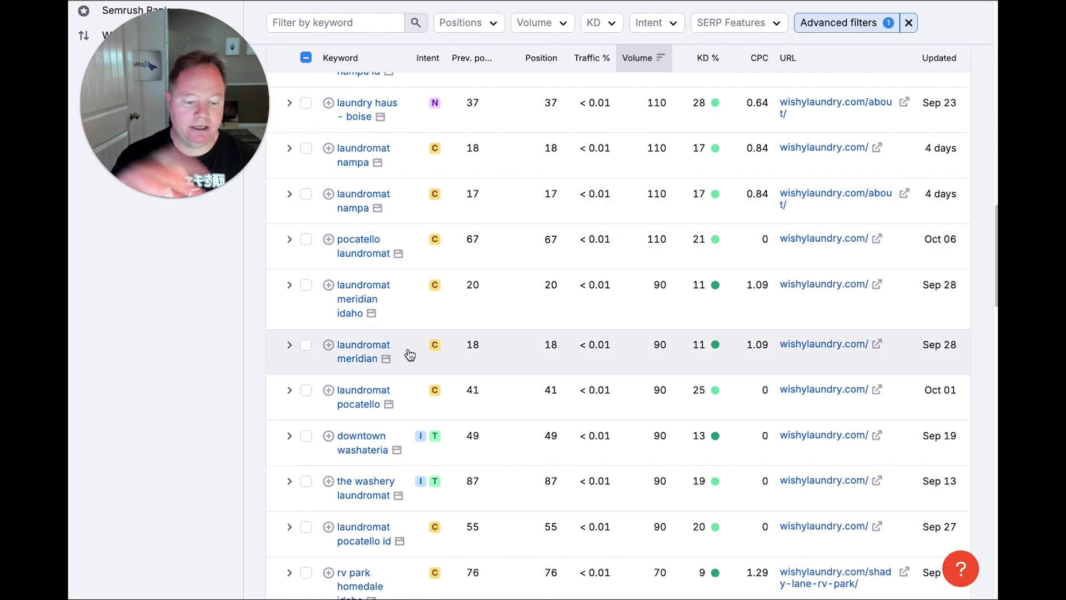
scroll(410, 355, down, 2)
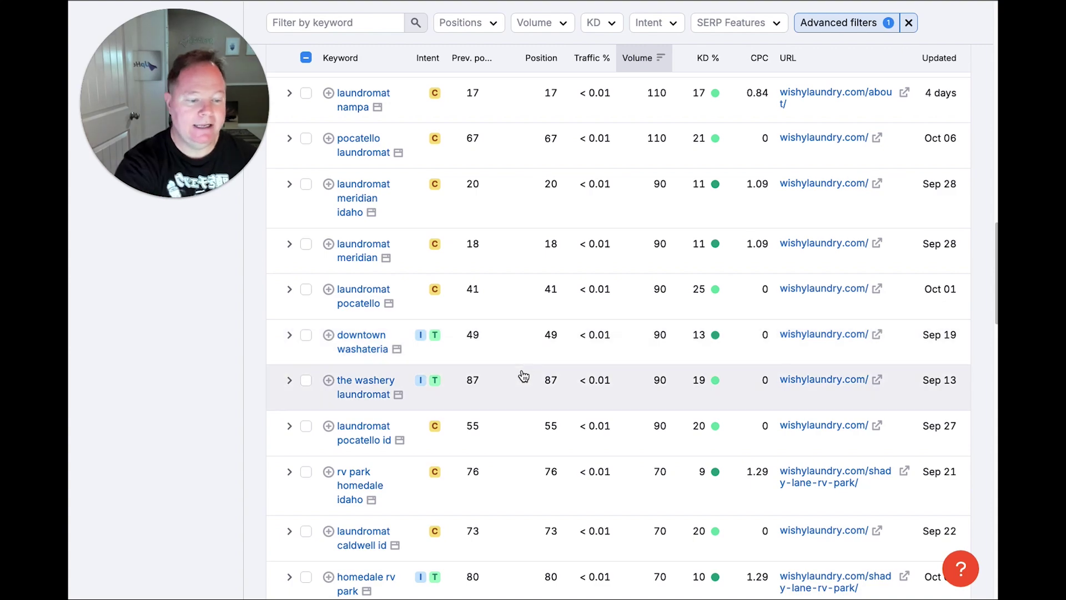
Step: Limit the organic positions to the Top 20 and review the remaining keywords
scroll(520, 376, up, 15)
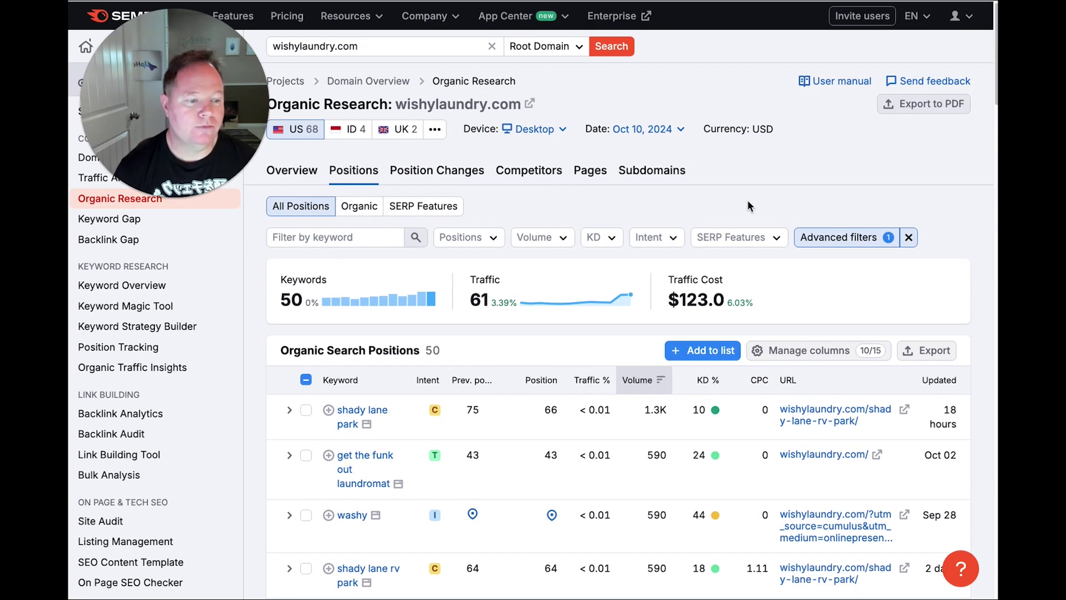
click(492, 237)
click(480, 295)
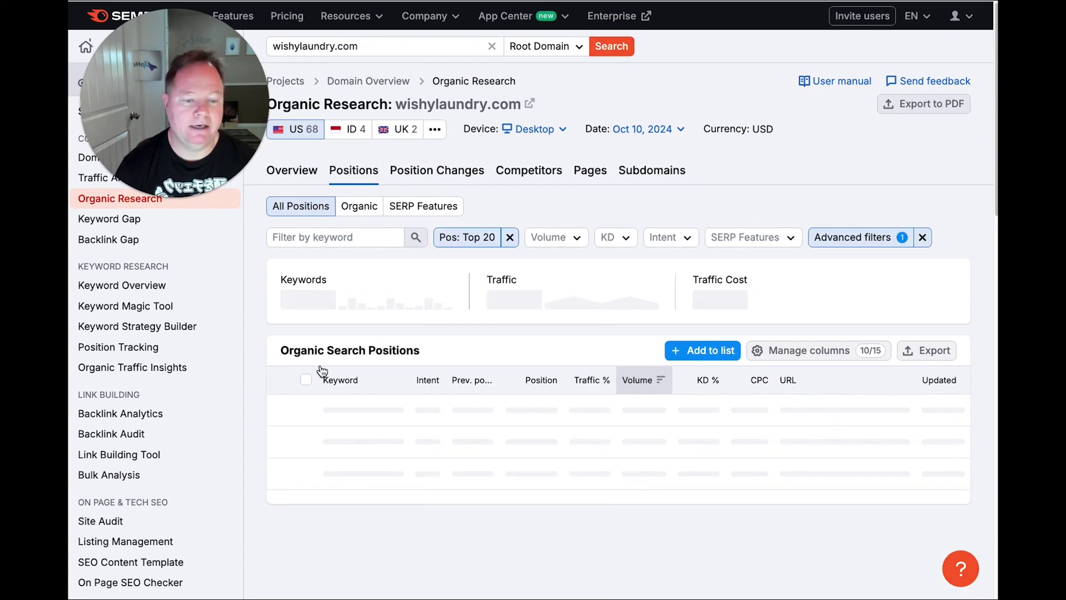
scroll(258, 373, down, 5)
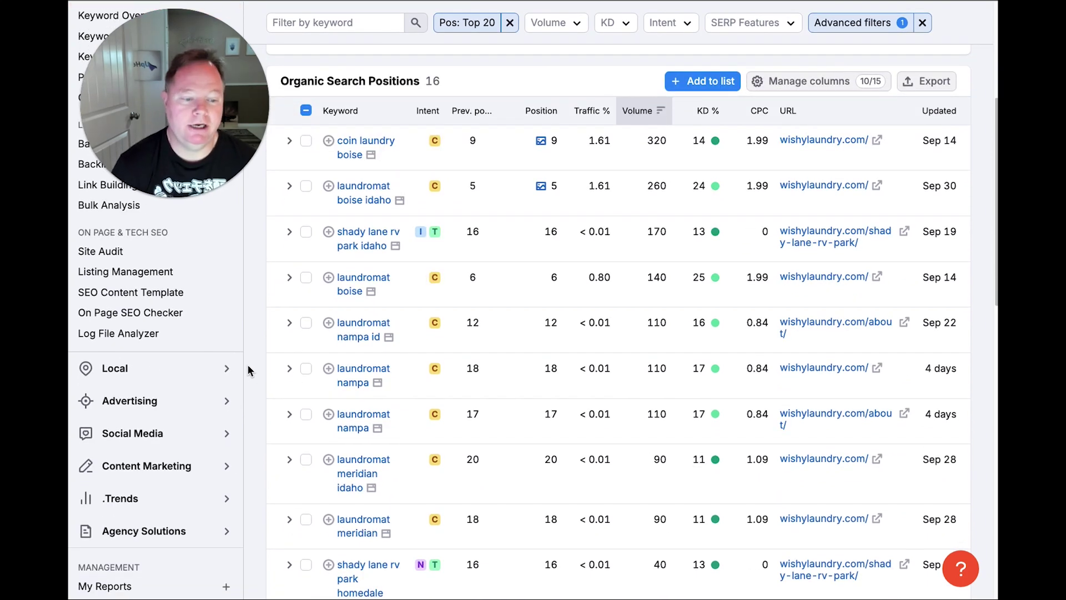
Step: Switch to the Wishy Washy Laundromat website and open its About page
scroll(247, 365, down, 1)
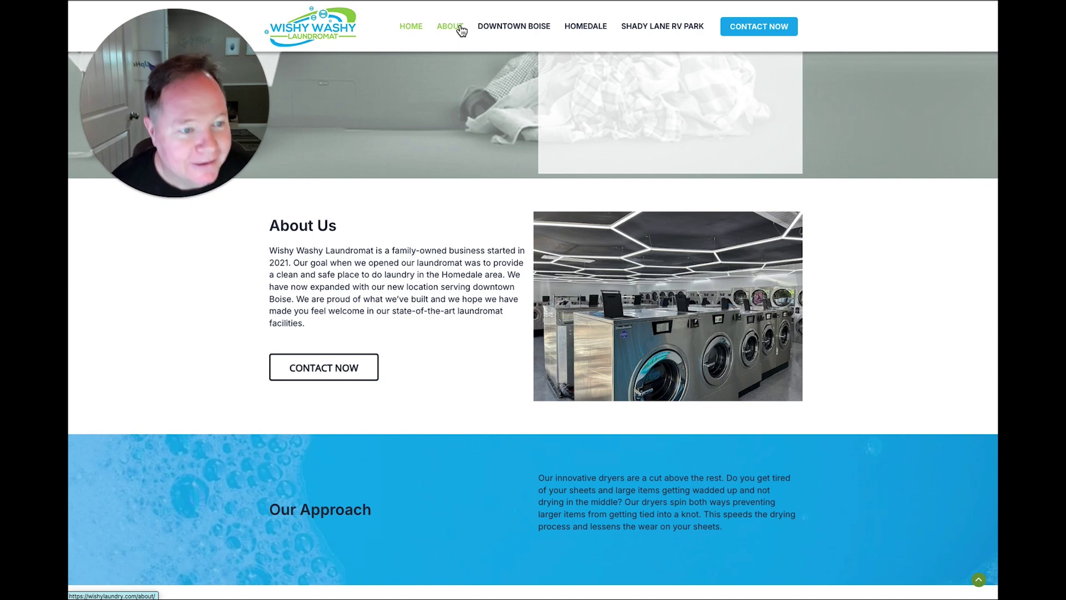
click(461, 31)
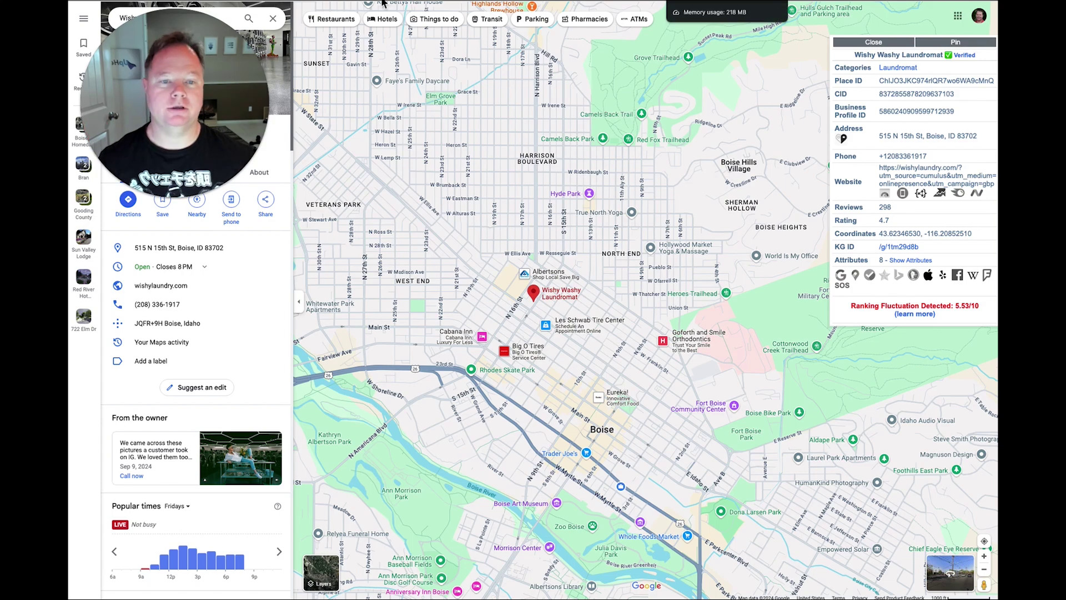
drag(171, 119, 374, 107)
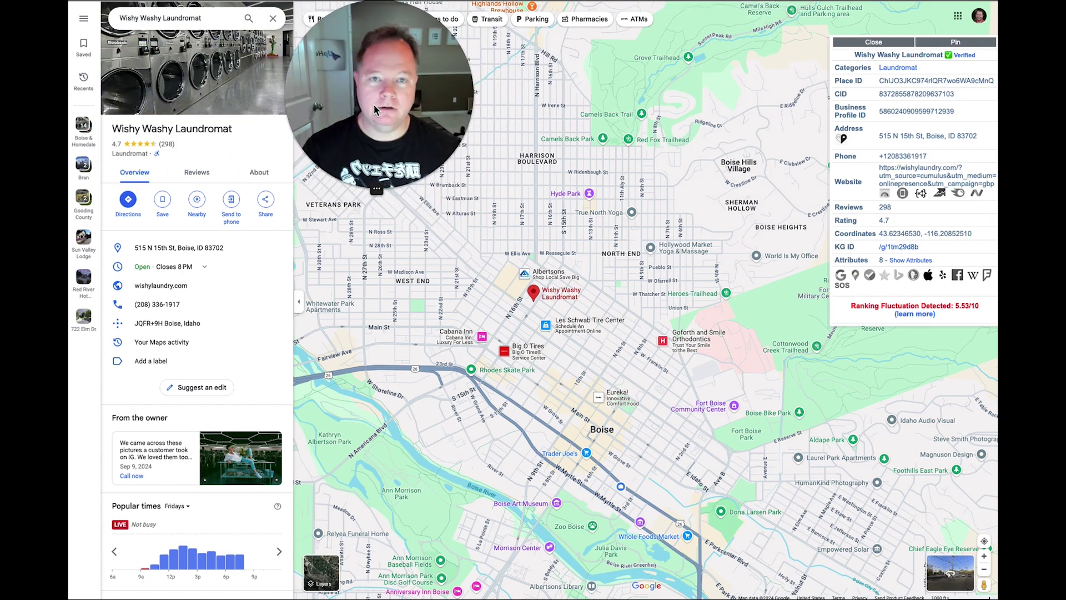
drag(375, 109, 165, 104)
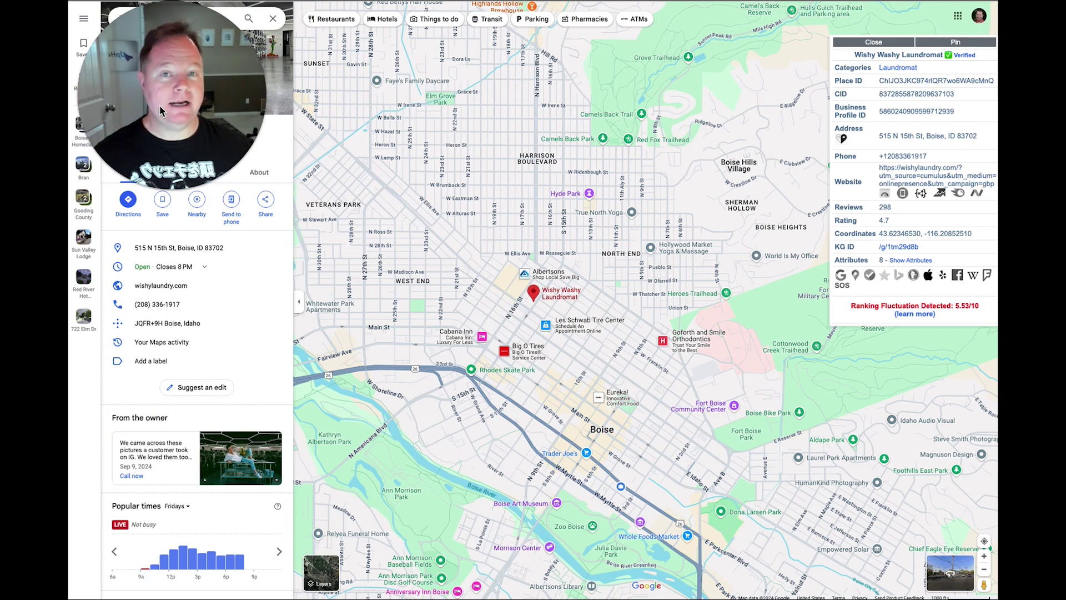
Step: Switch to the Google Ads ad preview and diagnosis page and preview mobile search results for "laundromat near me"
key(ctrl+Tab)
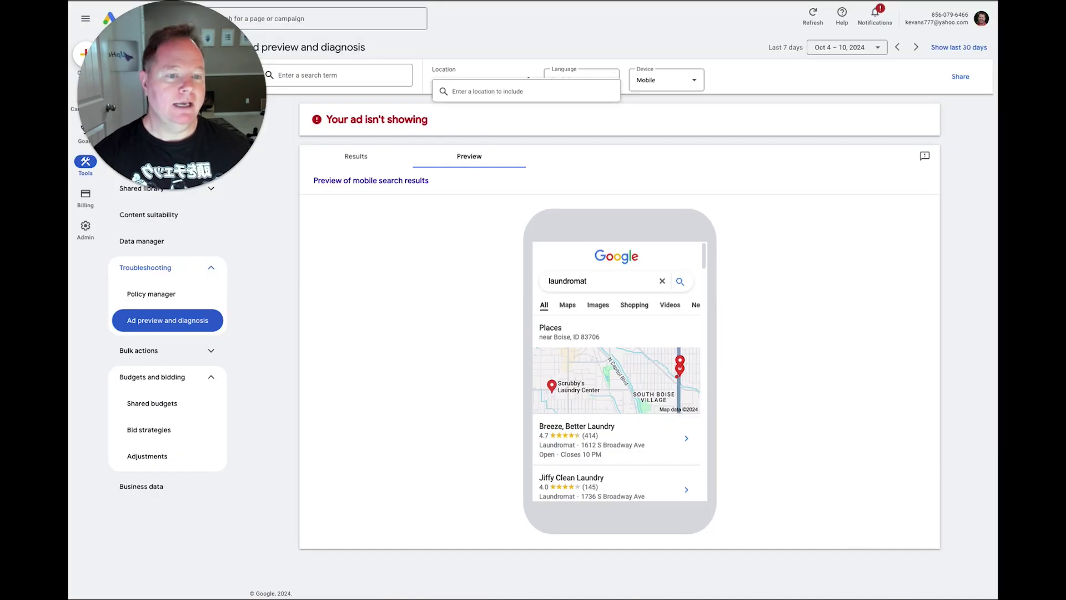
drag(206, 122, 204, 477)
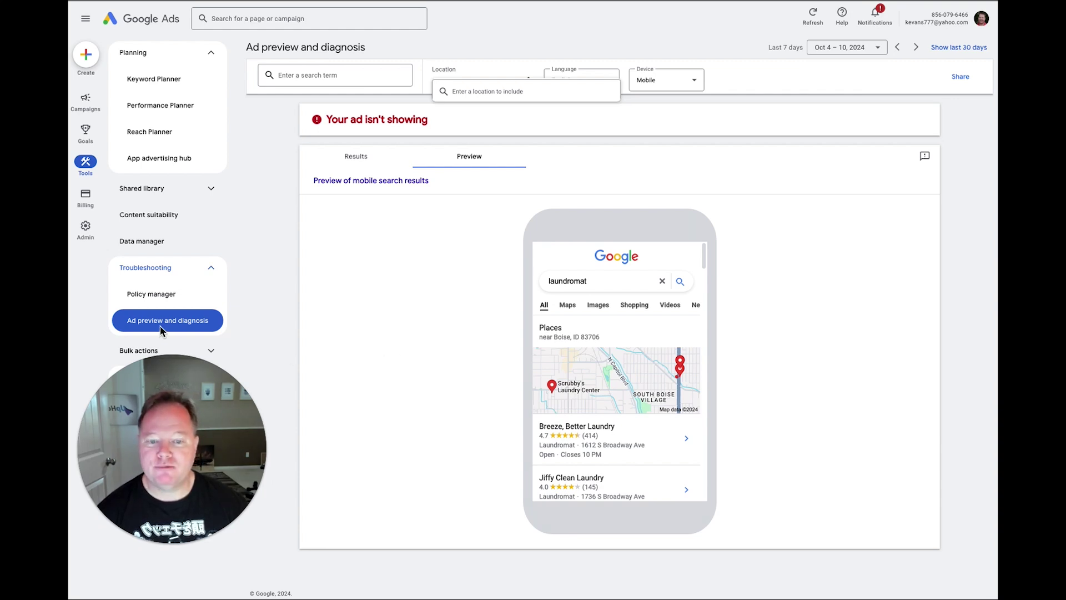
drag(161, 366, 141, 180)
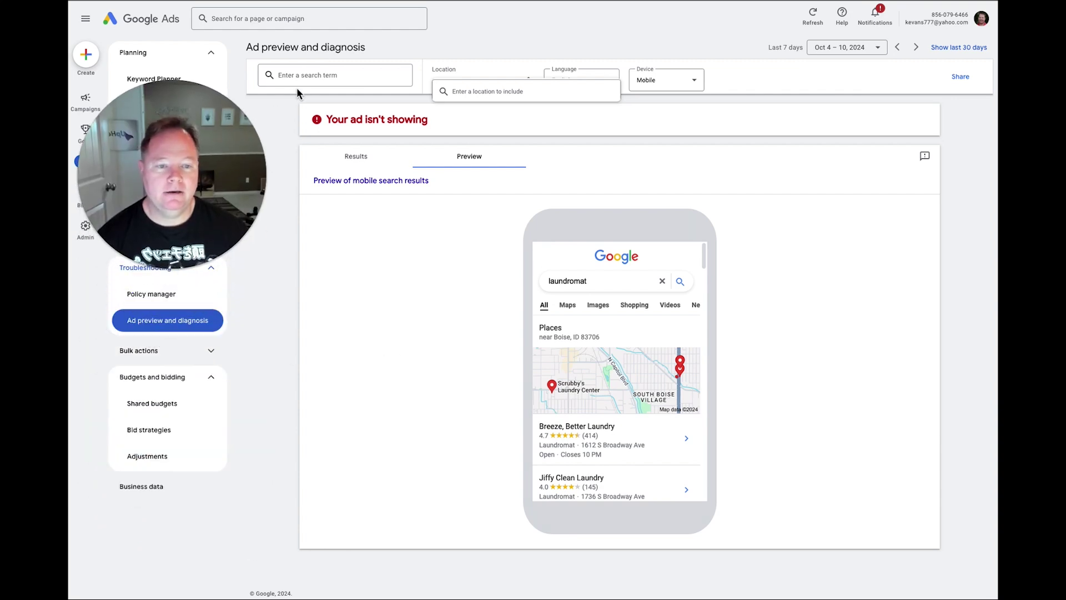
click(314, 76)
text(laund)
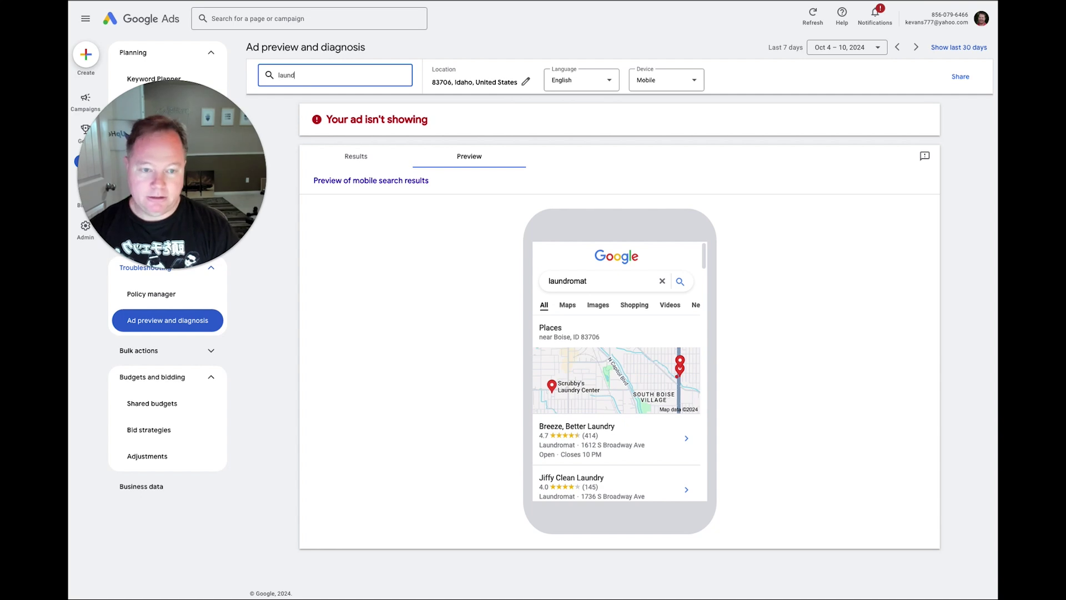
text(romat near me)
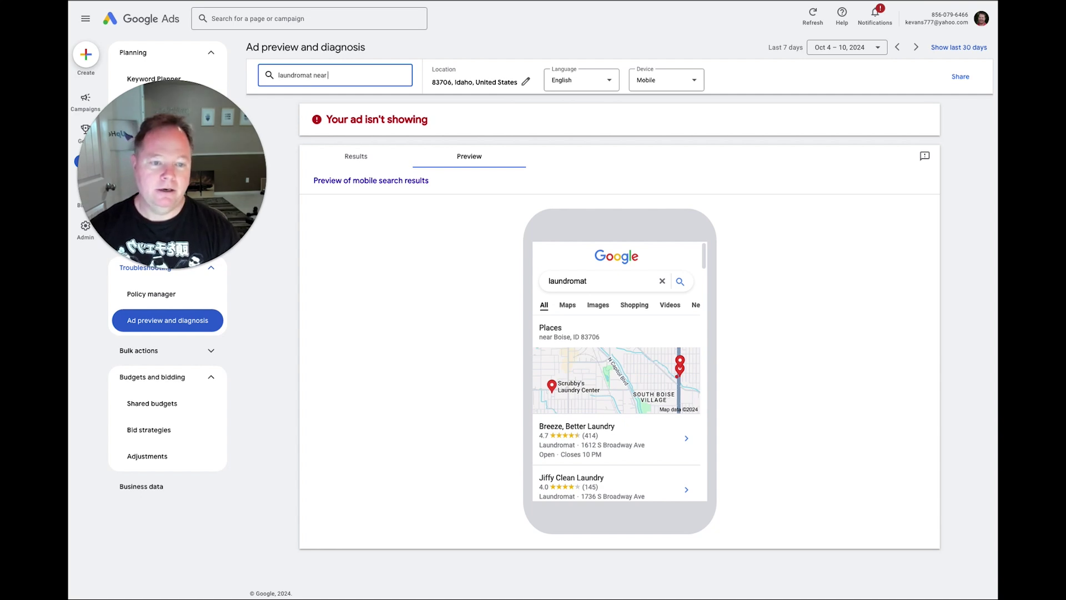
Step: Set the ad preview location to postal code 83702, Idaho, United States, and enlarge the page to inspect the local results
click(475, 81)
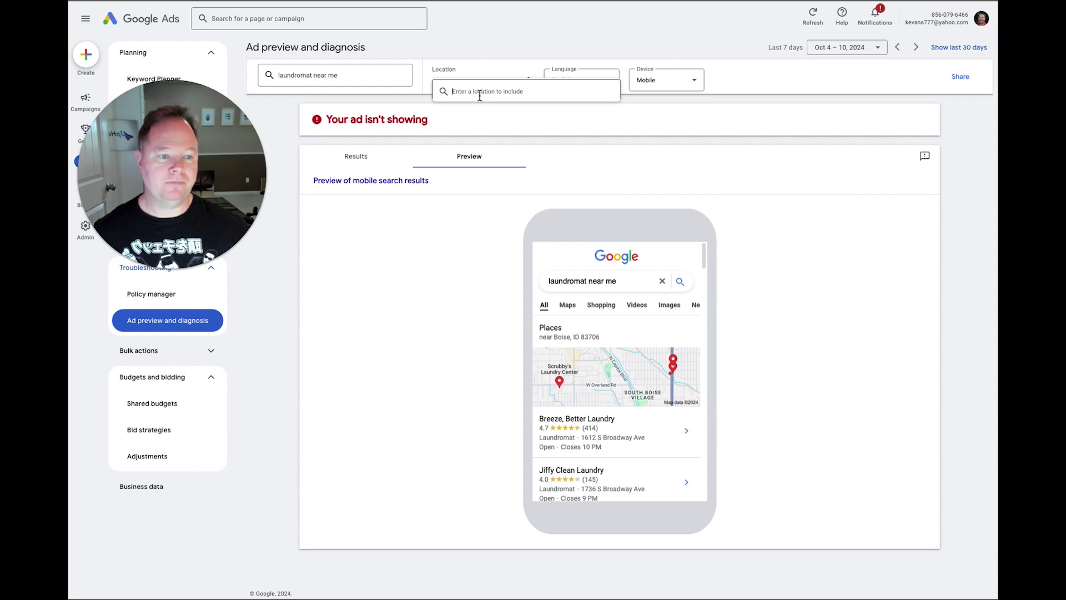
text(83)
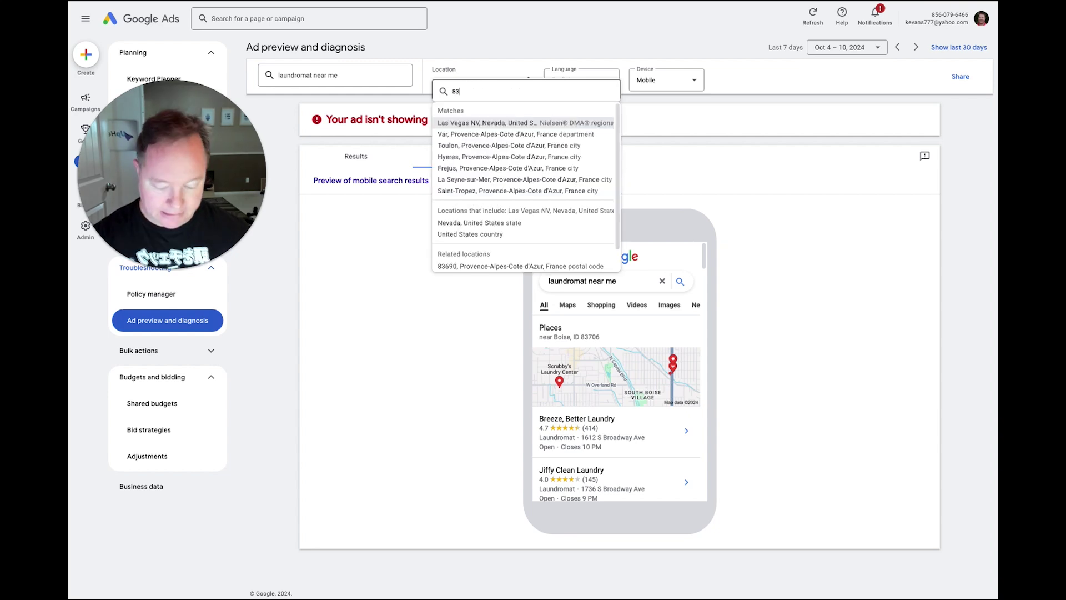
text(702)
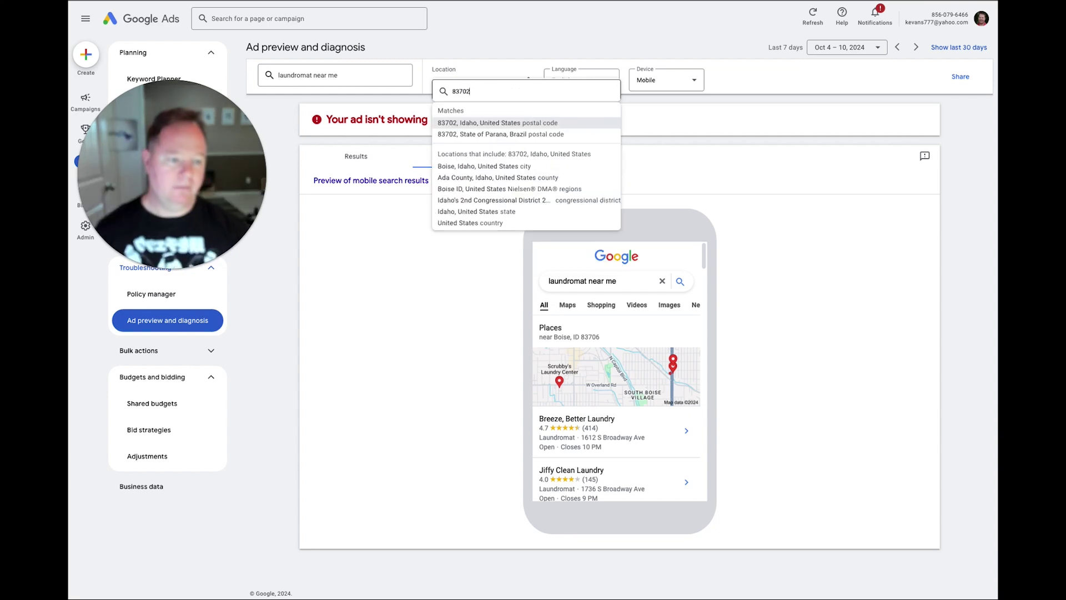
click(473, 123)
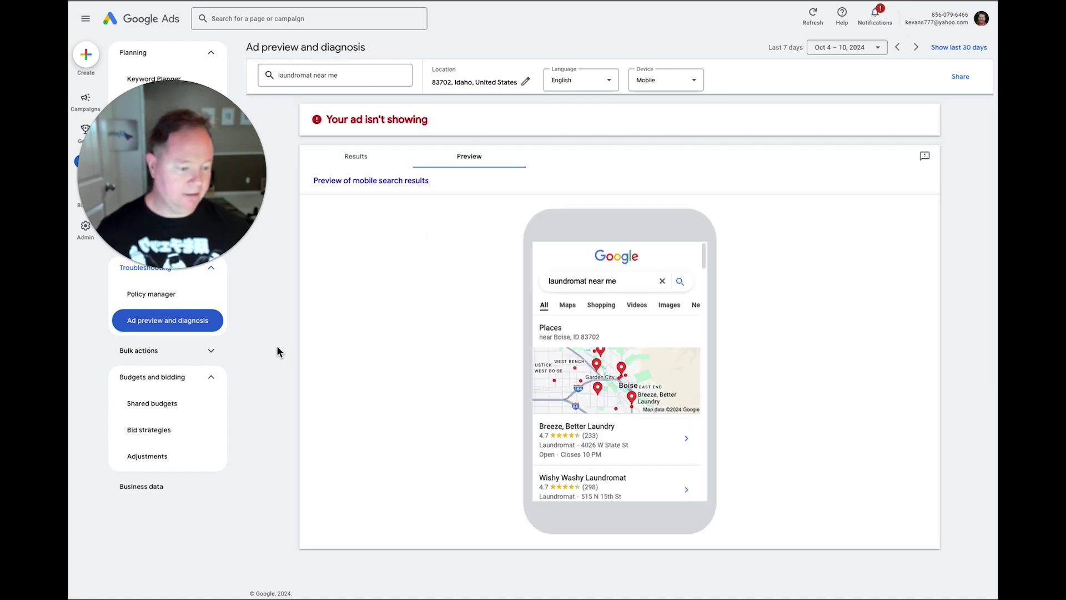
key(ctrl+plus)
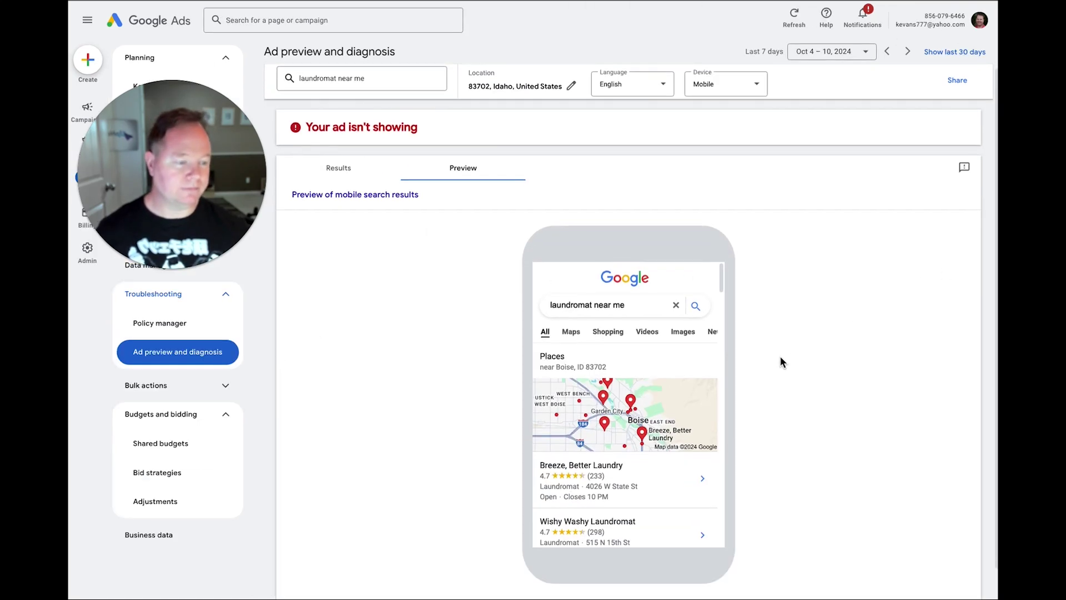